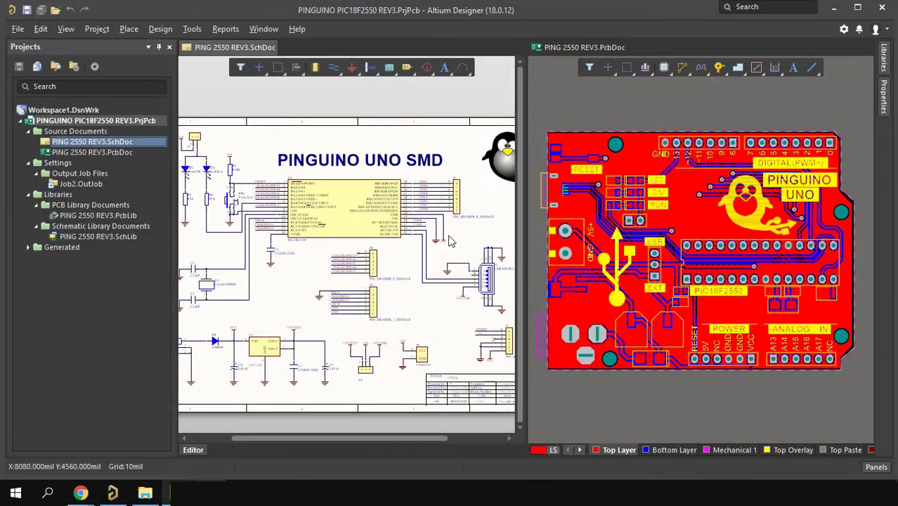
- Examine the Pinguino Uno schematic, from the full sheet down to the micro USB connector J2
{"action": "scroll", "coordinate": [391, 232], "scroll_direction": "down", "scroll_amount": 4, "text": "ctrl"}
{"action": "scroll", "coordinate": [390, 232], "scroll_direction": "down", "scroll_amount": 2, "text": "ctrl"}
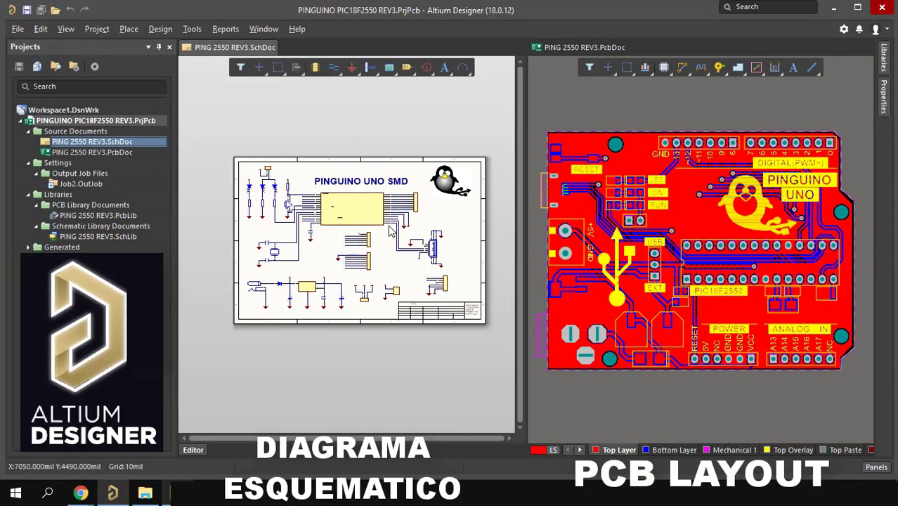
{"action": "scroll", "coordinate": [406, 240], "scroll_direction": "up", "scroll_amount": 8, "text": "ctrl"}
{"action": "right_click_drag", "start_coordinate": [420, 256], "coordinate": [429, 280]}
{"action": "scroll", "coordinate": [429, 281], "scroll_direction": "down", "scroll_amount": 1, "text": "ctrl"}
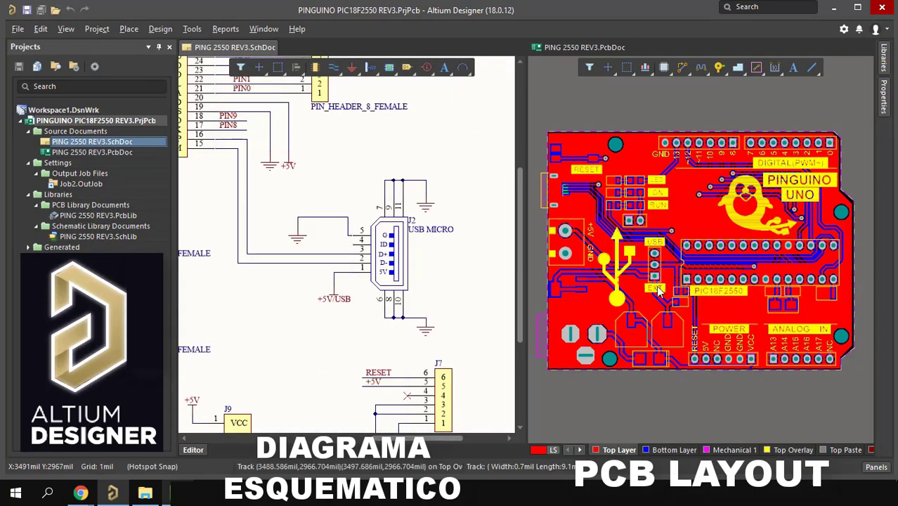
- Examine the Pinguino Uno board layout in 2D and 3D alongside the schematic
{"action": "left_click", "coordinate": [670, 267]}
{"action": "scroll", "coordinate": [671, 267], "scroll_direction": "up", "scroll_amount": 4, "text": "ctrl"}
{"action": "right_click_drag", "start_coordinate": [671, 267], "coordinate": [490, 297]}
{"action": "scroll", "coordinate": [650, 255], "scroll_direction": "down", "scroll_amount": 3, "text": "ctrl"}
{"action": "right_click_drag", "start_coordinate": [650, 255], "coordinate": [853, 257]}
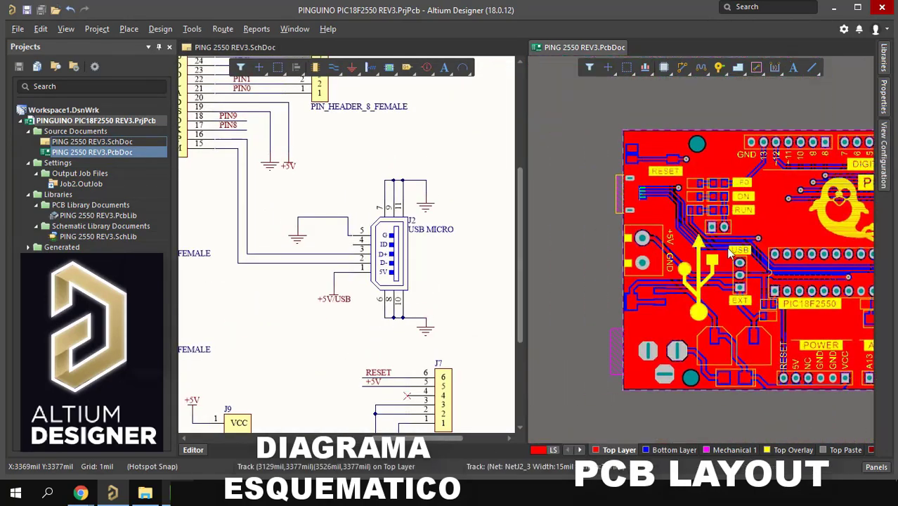
{"action": "scroll", "coordinate": [776, 259], "scroll_direction": "up", "scroll_amount": 1, "text": "ctrl"}
{"action": "right_click_drag", "start_coordinate": [776, 259], "coordinate": [720, 259]}
{"action": "key", "text": "3"}
{"action": "right_click_drag", "start_coordinate": [677, 236], "coordinate": [730, 246], "text": "shift"}
{"action": "scroll", "coordinate": [677, 226], "scroll_direction": "down", "scroll_amount": 1, "text": "ctrl"}
{"action": "right_click_drag", "start_coordinate": [425, 220], "coordinate": [433, 222]}
{"action": "scroll", "coordinate": [434, 222], "scroll_direction": "down", "scroll_amount": 3, "text": "ctrl"}
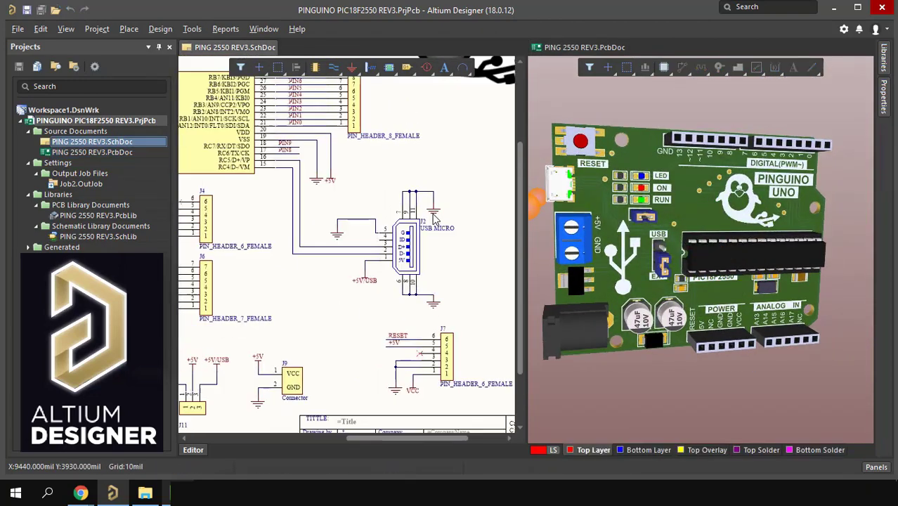
- Open the PING 2550 REV3.SchLib schematic library and browse its component symbols, including the LED and pin header
{"action": "double_click", "coordinate": [134, 236]}
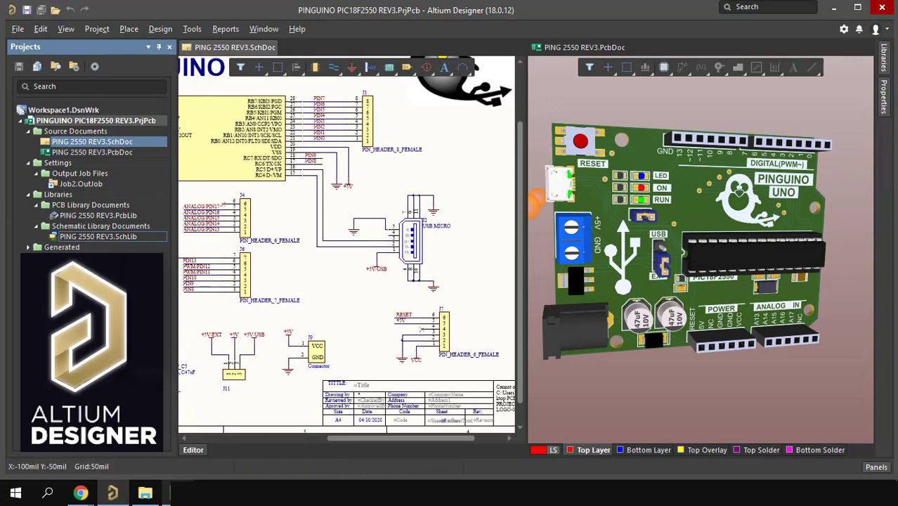
{"action": "left_click", "coordinate": [76, 451]}
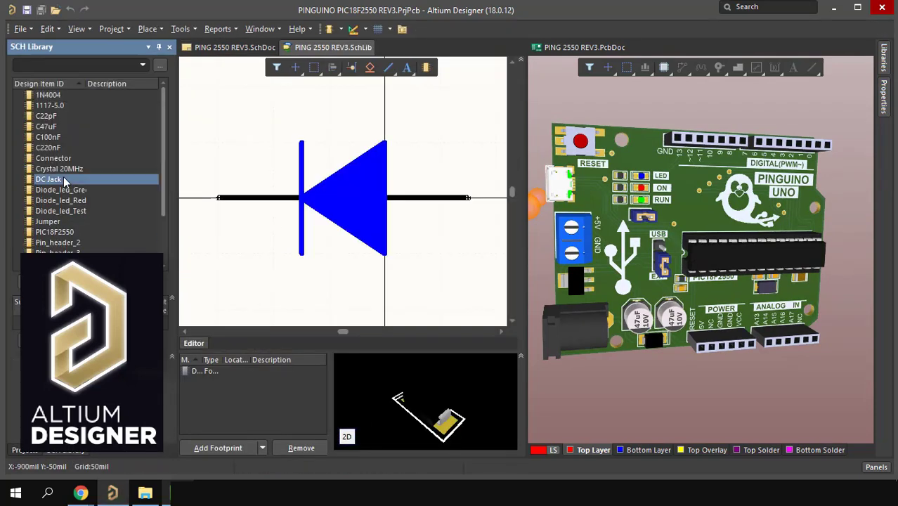
{"action": "left_click", "coordinate": [60, 211]}
{"action": "left_click", "coordinate": [59, 242]}
{"action": "left_click", "coordinate": [57, 263]}
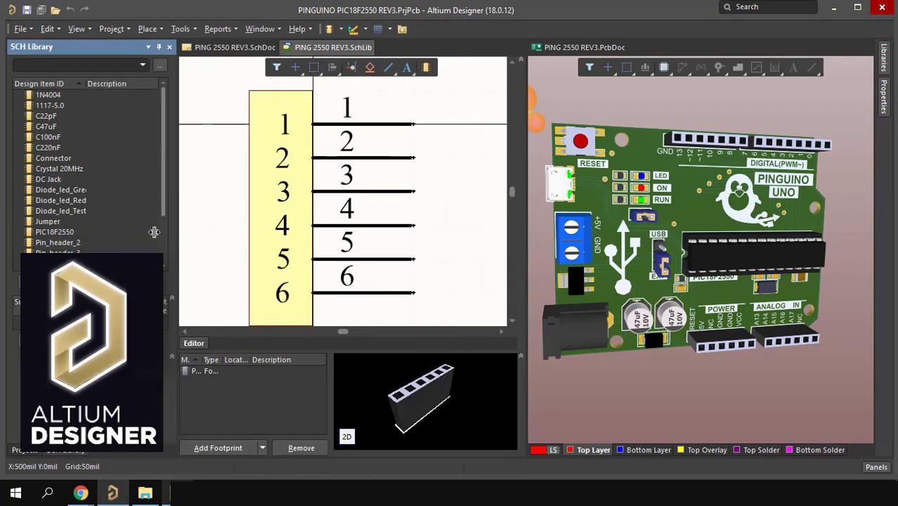
- Open PING 2550 REV3.PcbLib and examine its footprints, including C1210 and a 3D view of SOT-223
{"action": "left_click", "coordinate": [25, 451]}
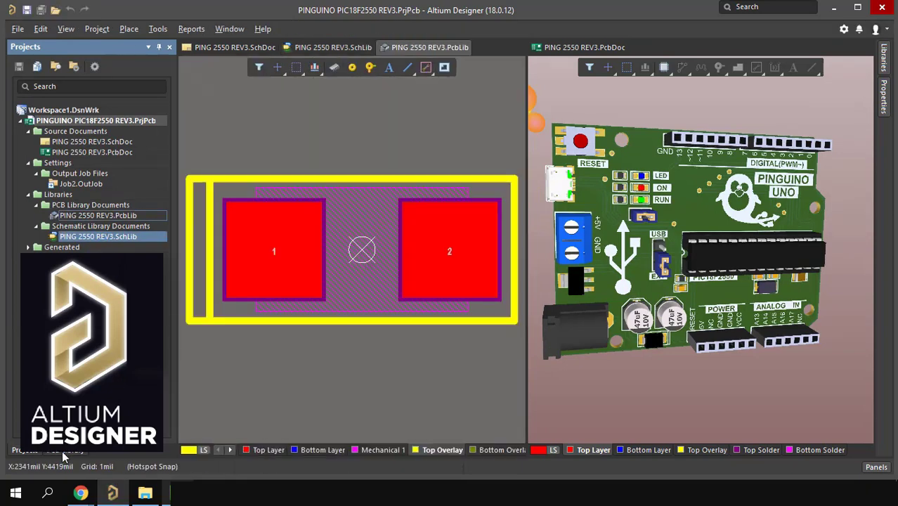
{"action": "left_click", "coordinate": [69, 451]}
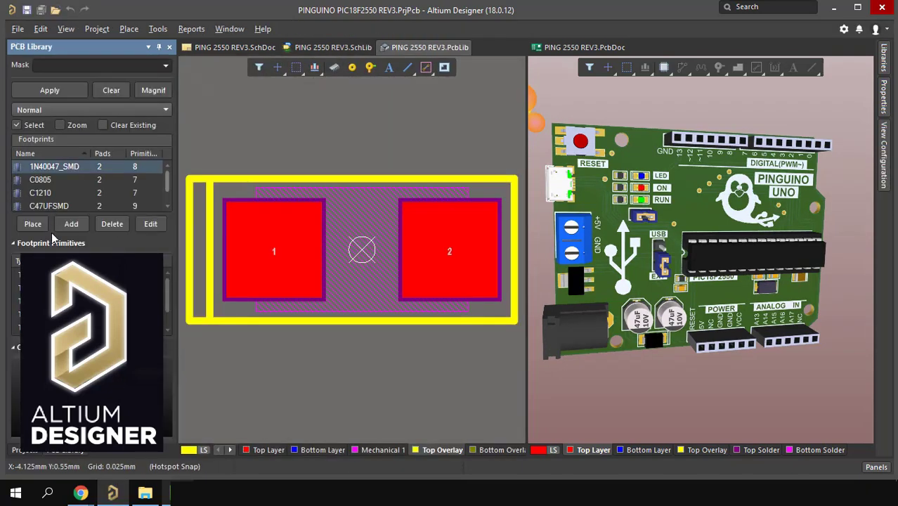
{"action": "left_click", "coordinate": [52, 192]}
{"action": "left_click", "coordinate": [42, 302]}
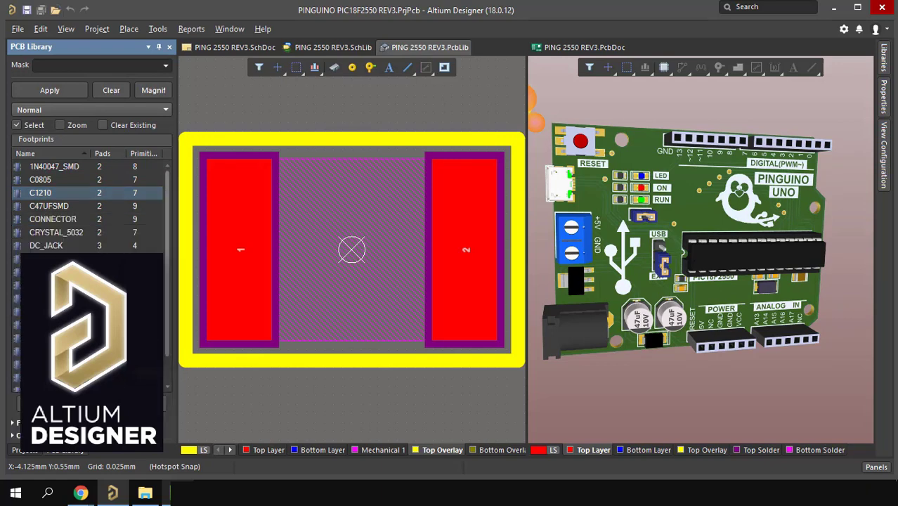
{"action": "left_click", "coordinate": [52, 311]}
{"action": "right_click_drag", "start_coordinate": [327, 355], "coordinate": [338, 341]}
{"action": "key", "text": "3"}
{"action": "scroll", "coordinate": [334, 326], "scroll_direction": "down", "scroll_amount": 1, "text": "ctrl"}
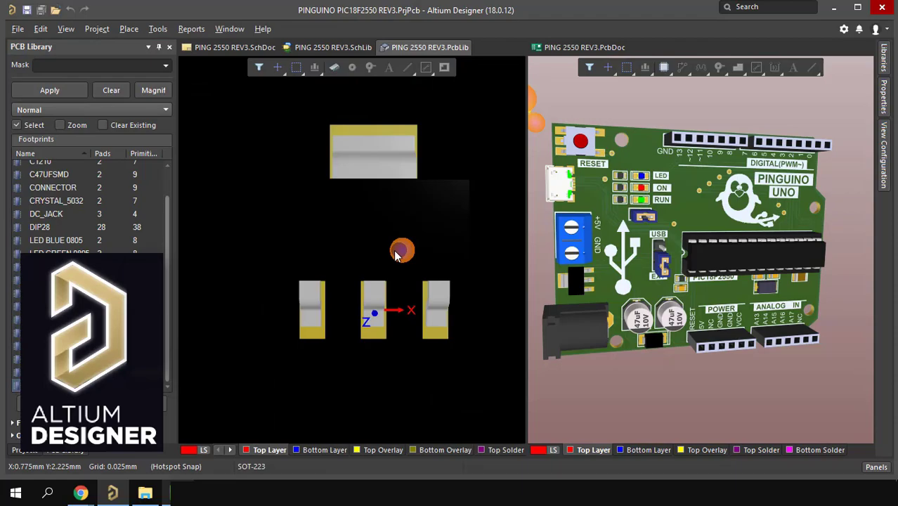
{"action": "right_click_drag", "start_coordinate": [395, 250], "coordinate": [252, 213], "text": "shift"}
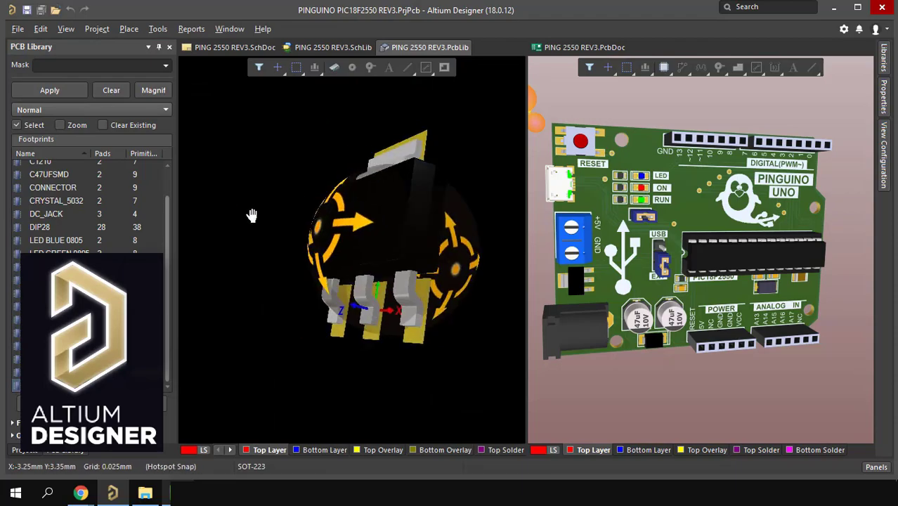
{"action": "left_click", "coordinate": [39, 240]}
{"action": "scroll", "coordinate": [80, 199], "scroll_direction": "up", "scroll_amount": 1}
{"action": "left_click", "coordinate": [79, 193]}
{"action": "left_click", "coordinate": [70, 169]}
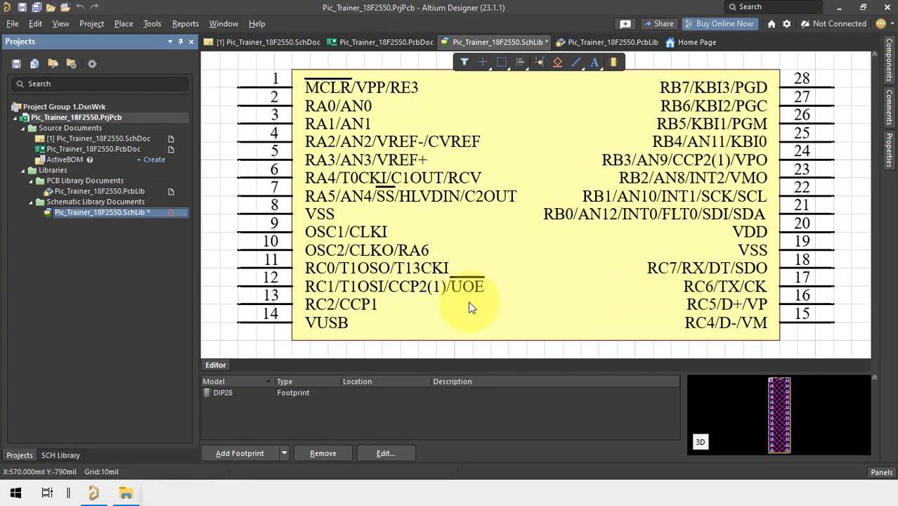
- Add a new component with the design item ID Res_1K_L8mm_0.25watts to the Pic_Trainer_18F2550.SchLib library
{"action": "left_click", "coordinate": [136, 215]}
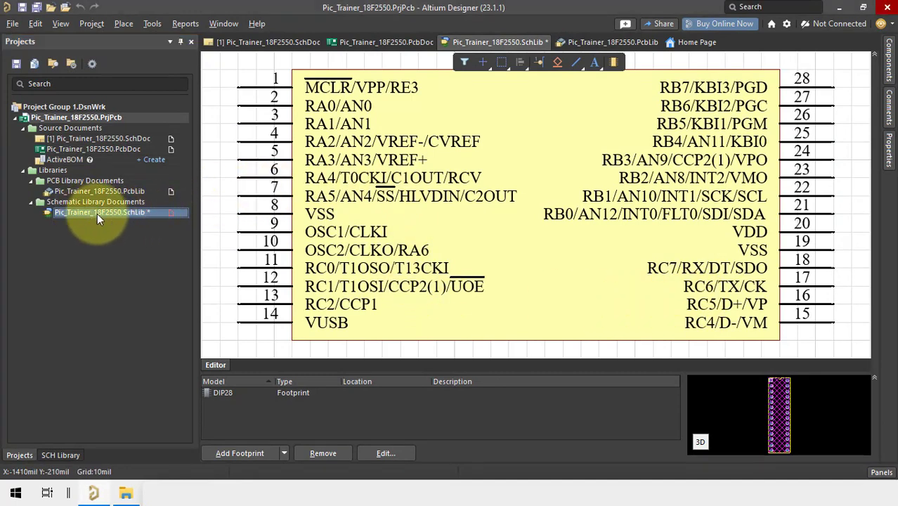
{"action": "left_click", "coordinate": [58, 454]}
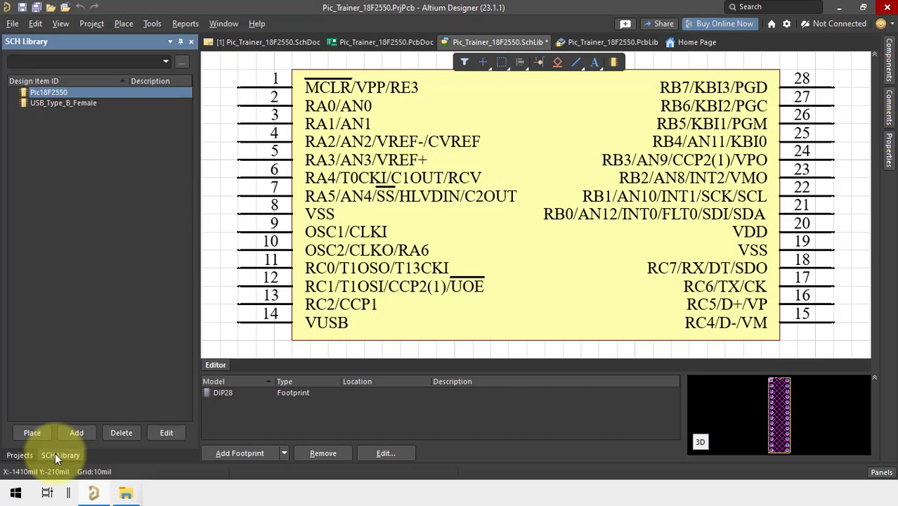
{"action": "left_click", "coordinate": [151, 26]}
{"action": "left_click", "coordinate": [160, 39]}
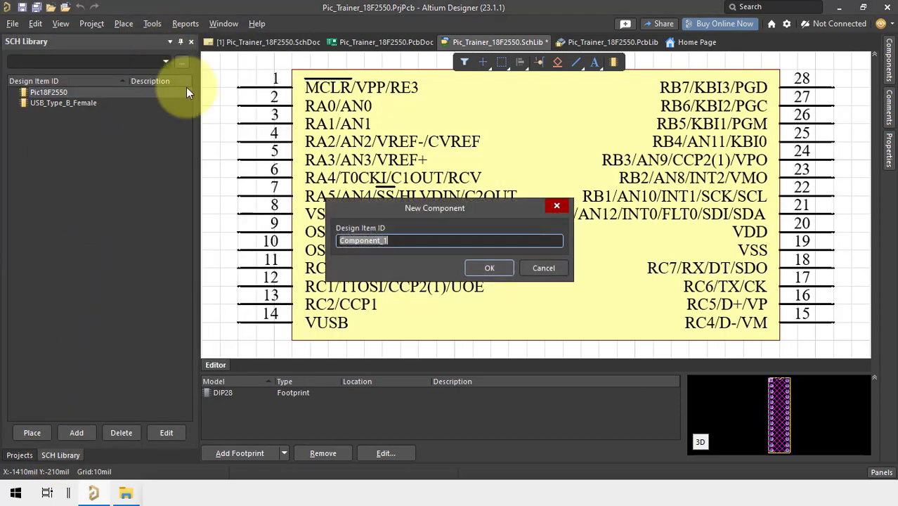
{"action": "type", "text": "Res_1K_18mm_0.25watts"}
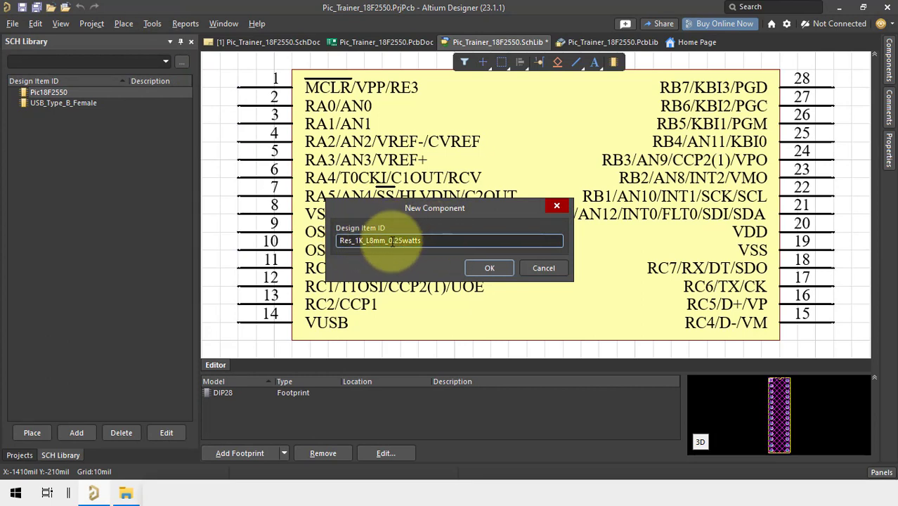
{"action": "left_click", "coordinate": [489, 268]}
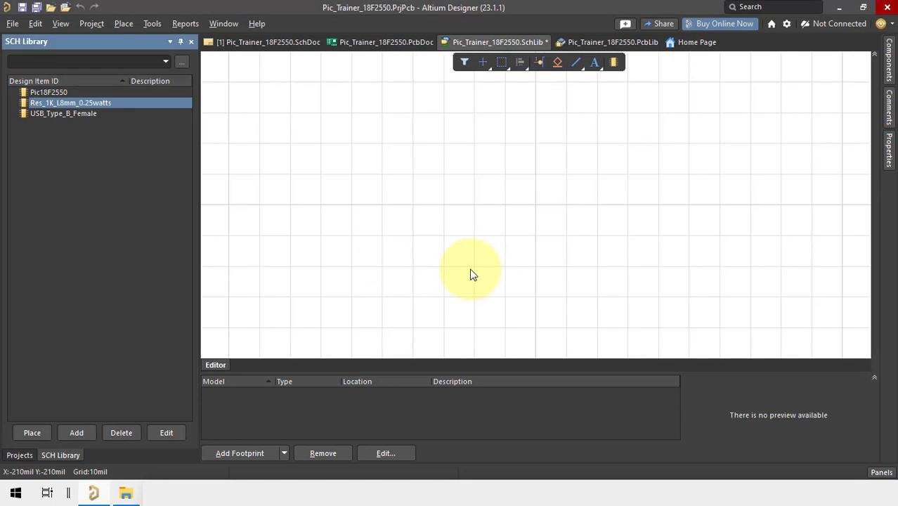
- Draw the resistor body with lines as a closed 200 by 80 mil rectangle centred on the origin
{"action": "right_click_drag", "start_coordinate": [541, 236], "coordinate": [529, 238]}
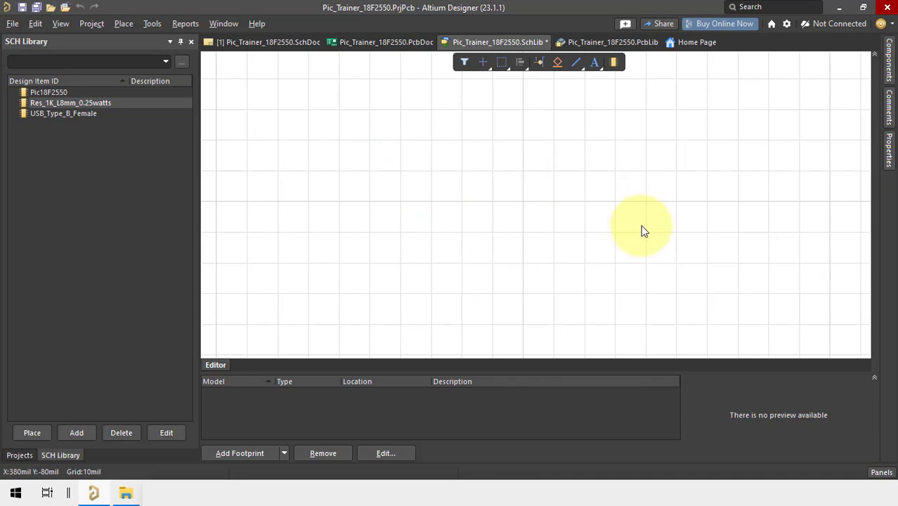
{"action": "left_click", "coordinate": [575, 63]}
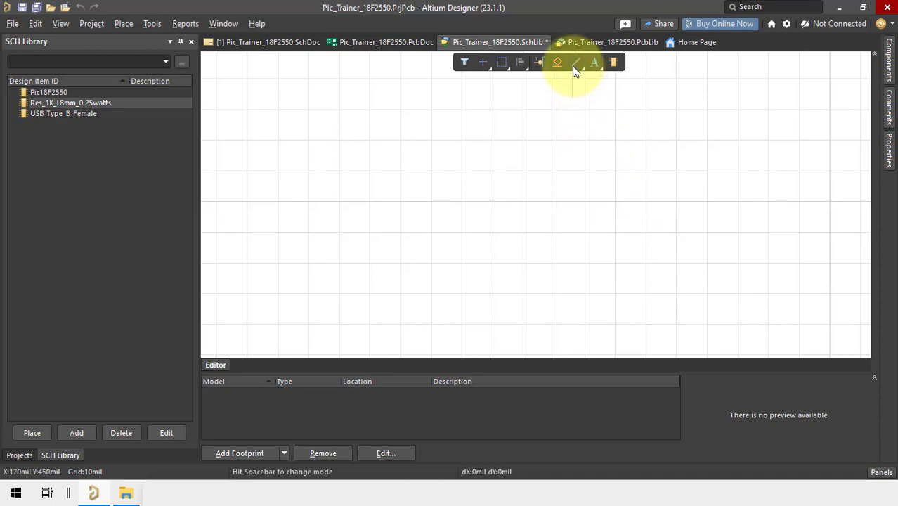
{"action": "scroll", "coordinate": [522, 214], "scroll_direction": "up", "scroll_amount": 2, "text": "ctrl"}
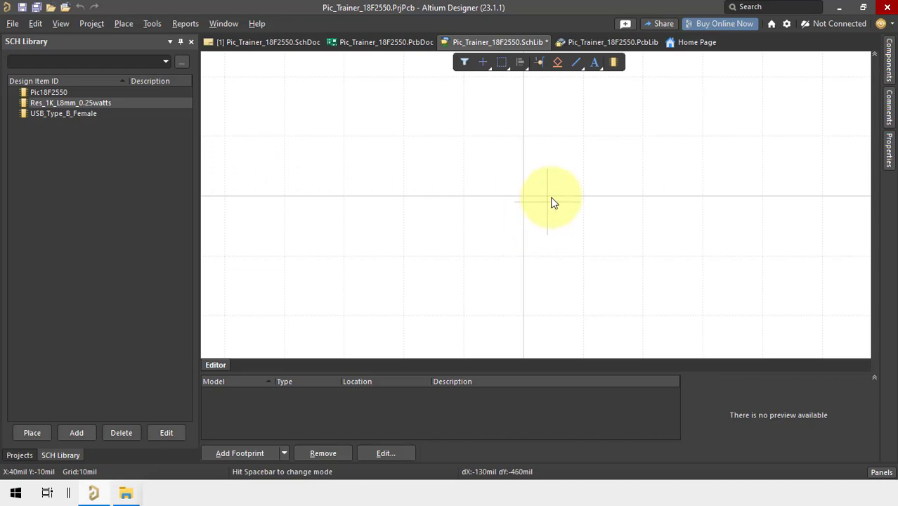
{"action": "key", "text": "Page_Down"}
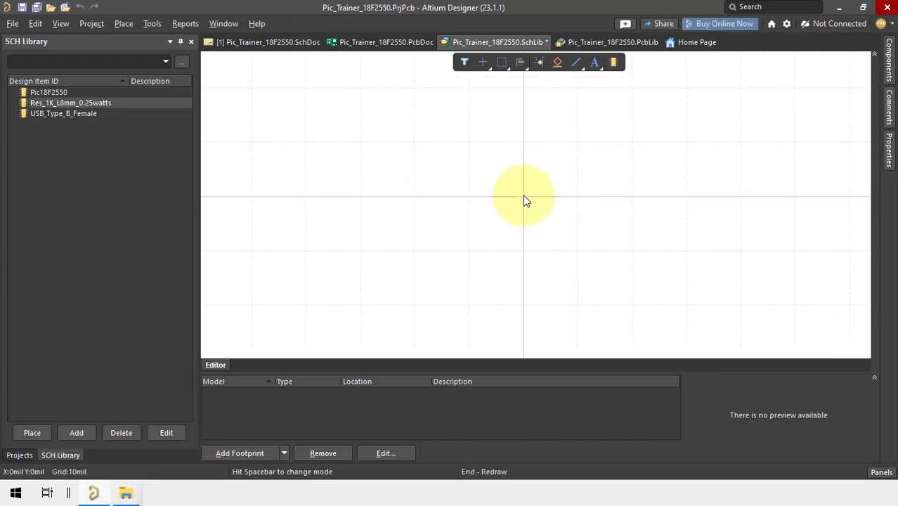
{"action": "key", "text": "Left"}
{"action": "key", "text": "Left"}
{"action": "key", "text": "Left"}
{"action": "key", "text": "Left"}
{"action": "key", "text": "Left"}
{"action": "key", "text": "Left"}
{"action": "key", "text": "Left"}
{"action": "key", "text": "Left"}
{"action": "key", "text": "Left"}
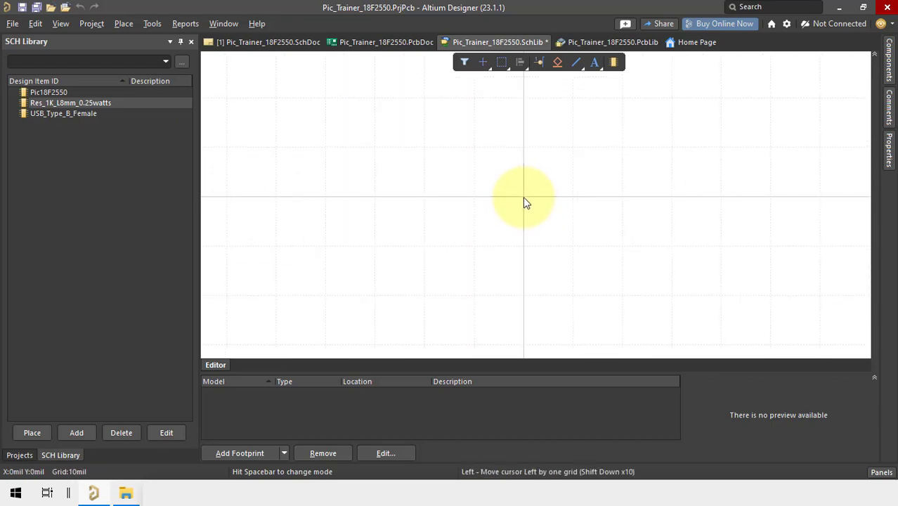
{"action": "key", "text": "Up"}
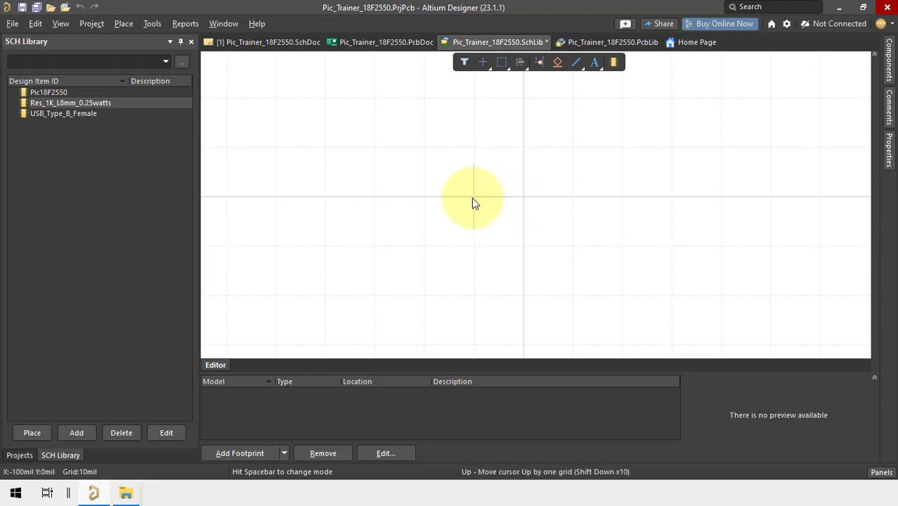
{"action": "key", "text": "Down"}
{"action": "key", "text": "shift+Left"}
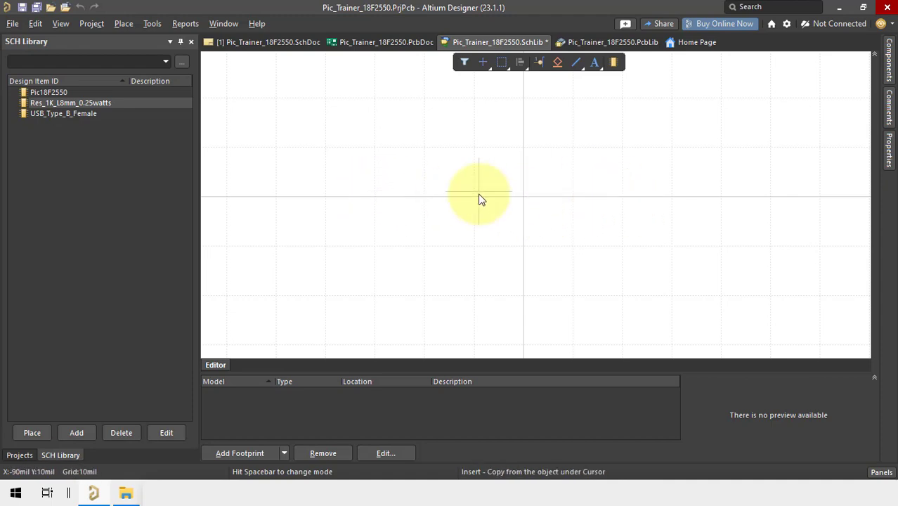
{"action": "scroll", "coordinate": [475, 203], "scroll_direction": "up", "scroll_amount": 1, "text": "ctrl"}
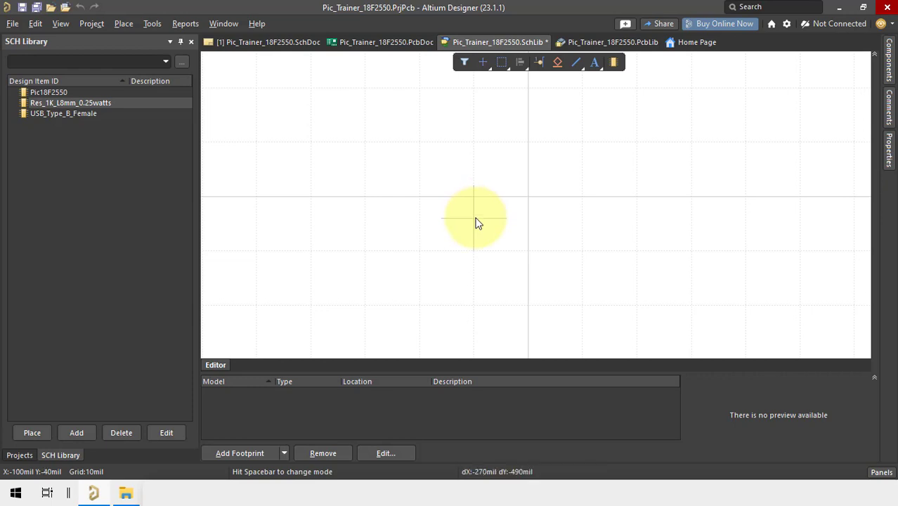
{"action": "left_click", "coordinate": [475, 219]}
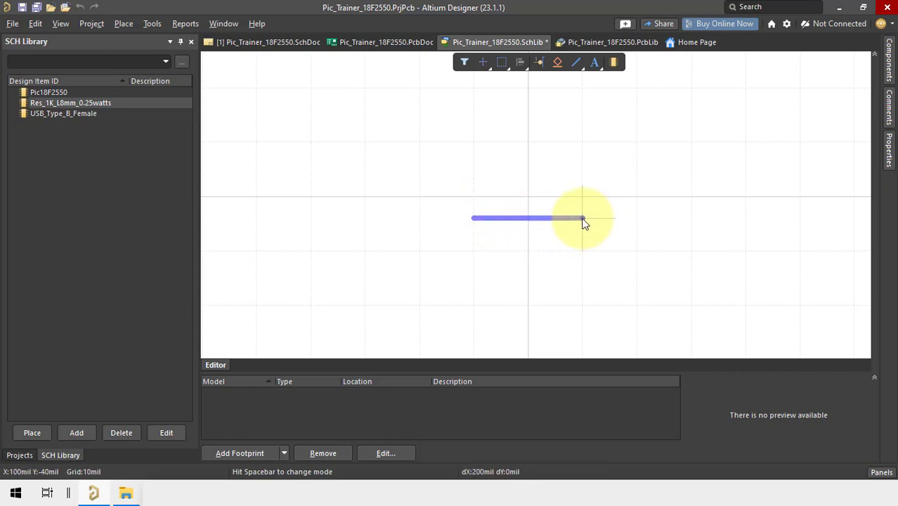
{"action": "left_click", "coordinate": [582, 219]}
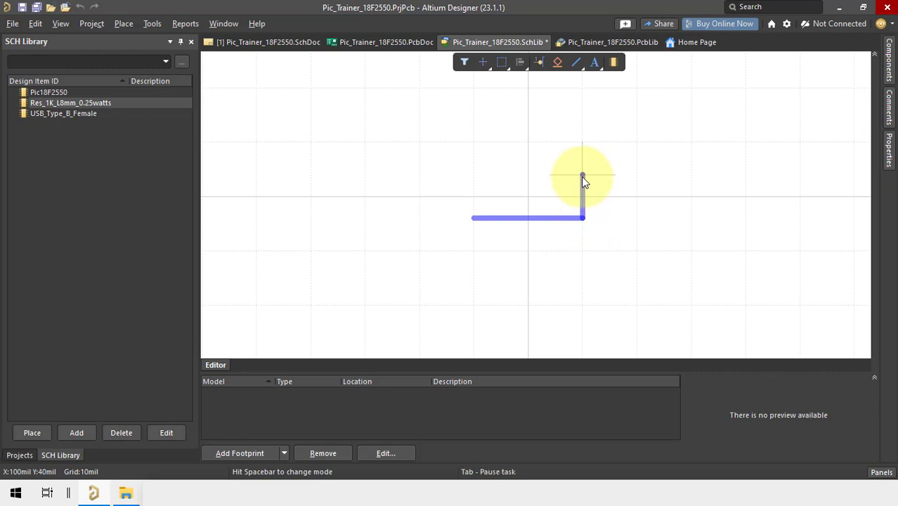
{"action": "left_click", "coordinate": [581, 175]}
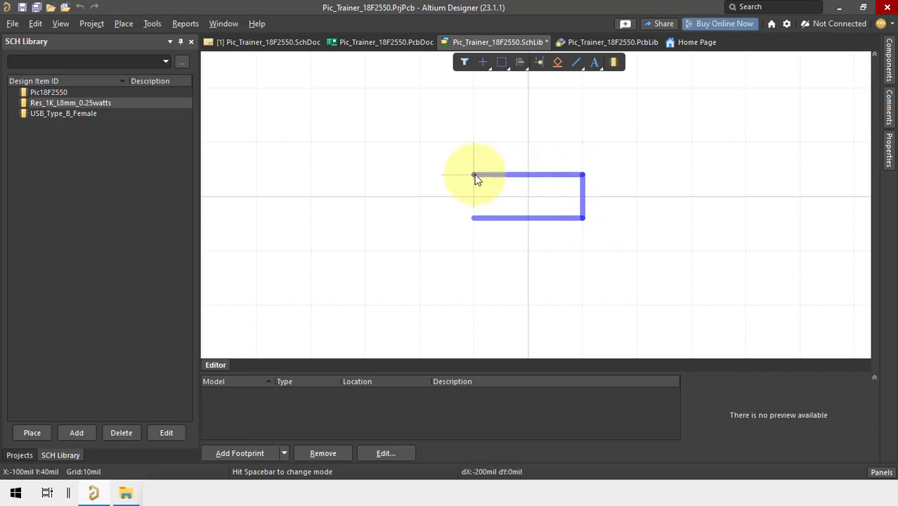
{"action": "left_click", "coordinate": [472, 219]}
{"action": "right_click", "coordinate": [543, 194]}
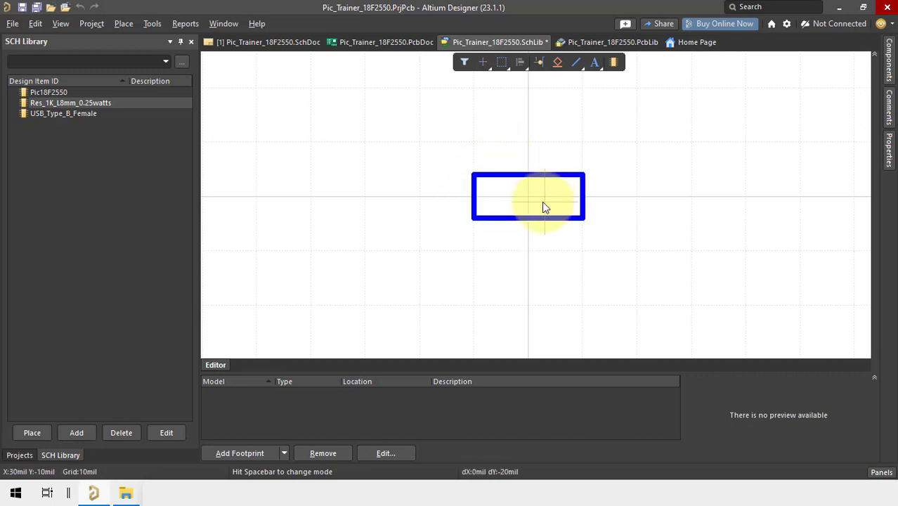
{"action": "right_click", "coordinate": [542, 201]}
- Place two horizontal pins on the X axis, one on each short side of the resistor body, with connection ends facing outward
{"action": "scroll", "coordinate": [600, 179], "scroll_direction": "up", "scroll_amount": 1, "text": "ctrl"}
{"action": "left_click", "coordinate": [579, 185]}
{"action": "left_click", "coordinate": [639, 202]}
{"action": "scroll", "coordinate": [636, 202], "scroll_direction": "up", "scroll_amount": 1, "text": "ctrl"}
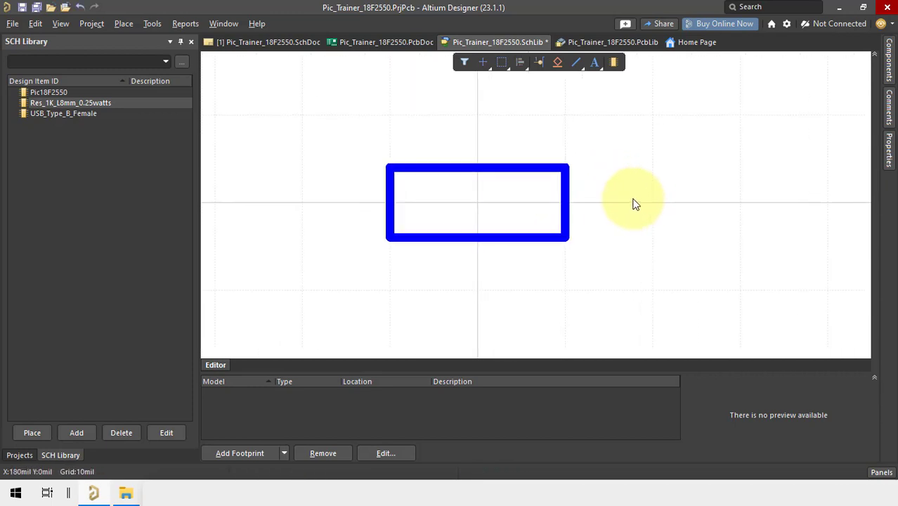
{"action": "right_click_drag", "start_coordinate": [633, 202], "coordinate": [675, 197]}
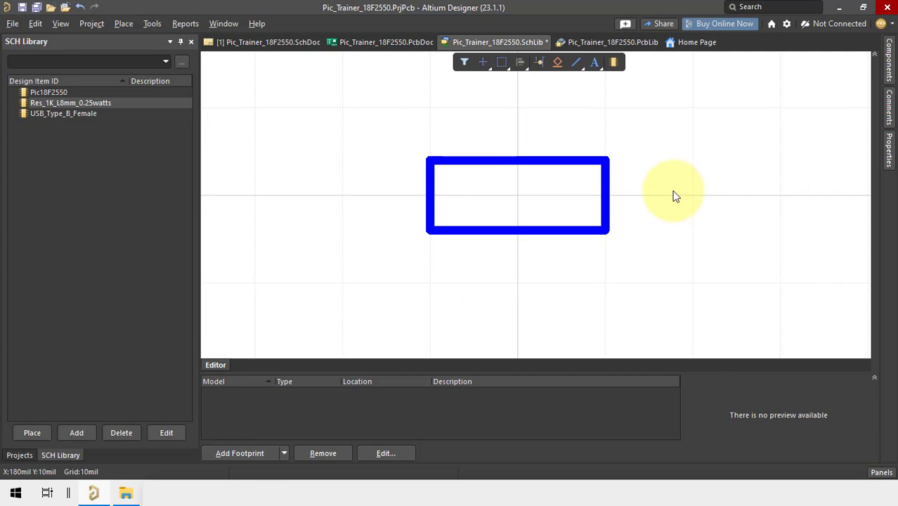
{"action": "left_click", "coordinate": [541, 61]}
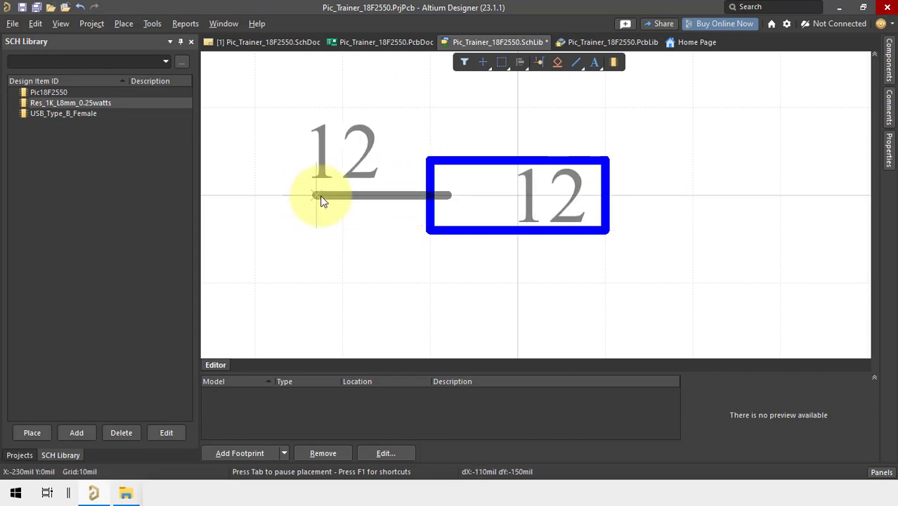
{"action": "key", "text": "space"}
{"action": "key", "text": "space"}
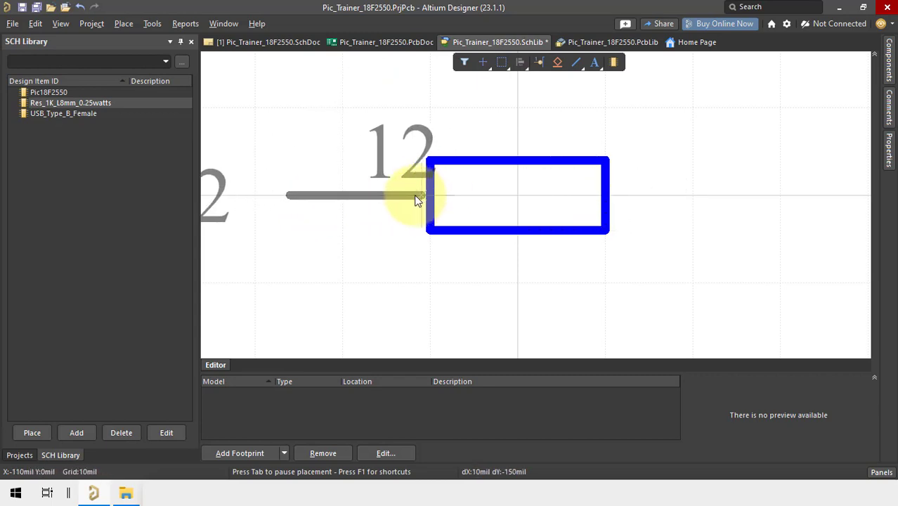
{"action": "key", "text": "space"}
{"action": "key", "text": "space"}
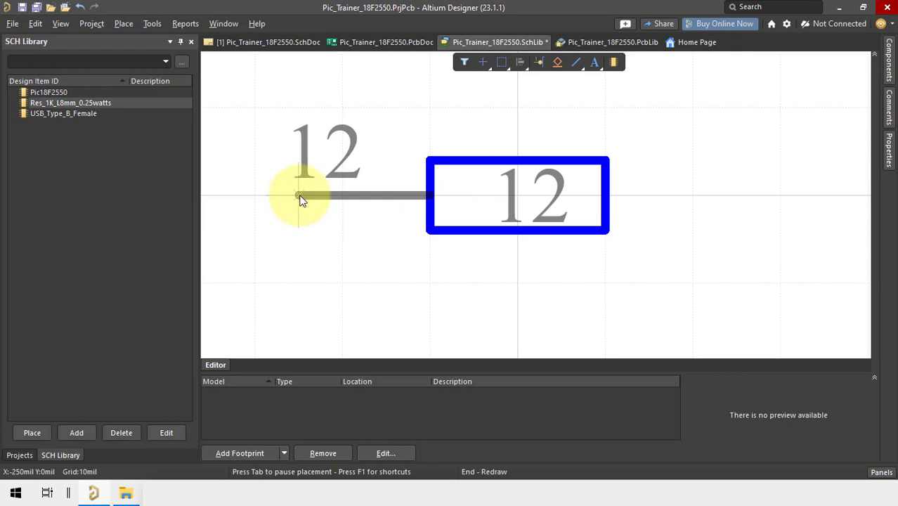
{"action": "left_click", "coordinate": [299, 199]}
{"action": "key", "text": "space"}
{"action": "key", "text": "space"}
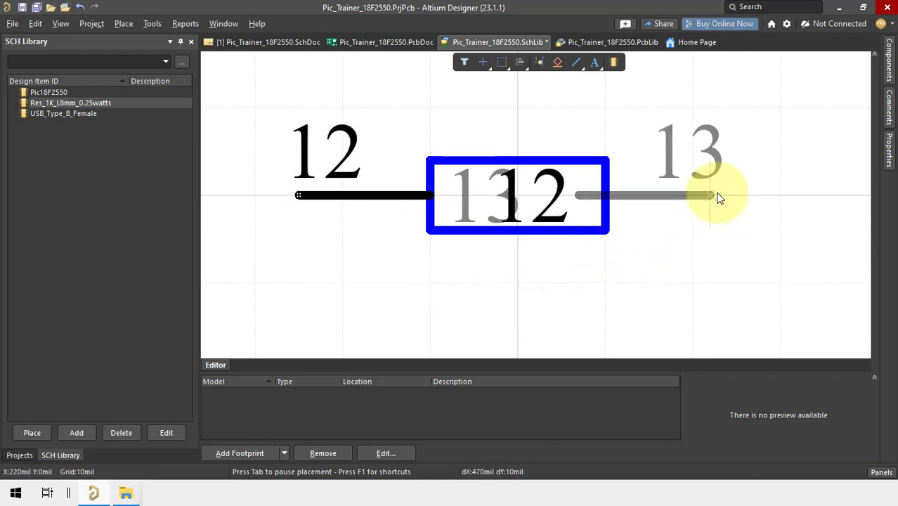
{"action": "left_click", "coordinate": [736, 197]}
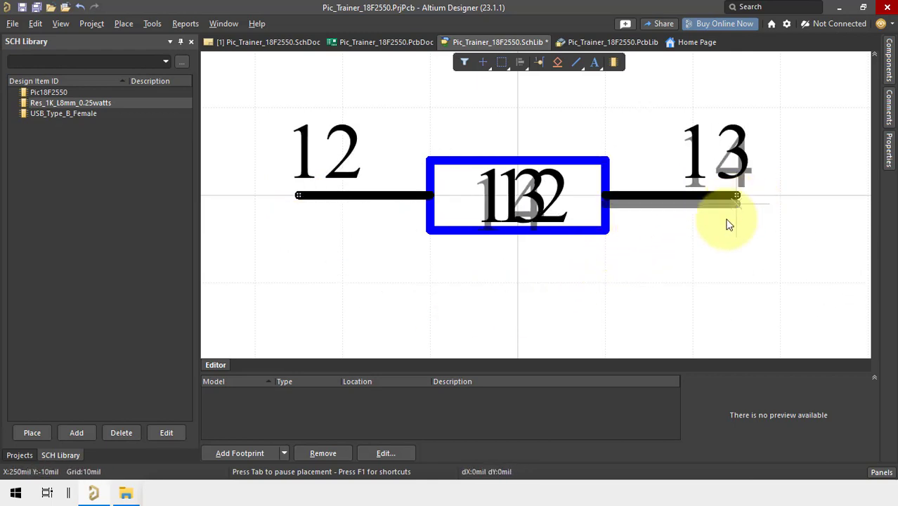
{"action": "key", "text": "Escape"}
- Set the left pin's designator and name to 1 and hide both labels
{"action": "double_click", "coordinate": [357, 194]}
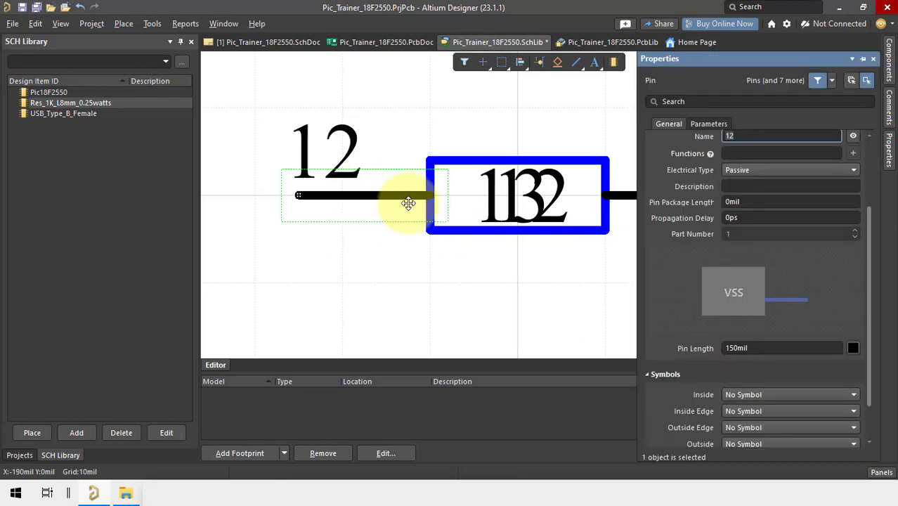
{"action": "scroll", "coordinate": [788, 259], "scroll_direction": "up", "scroll_amount": 3}
{"action": "left_click", "coordinate": [776, 240]}
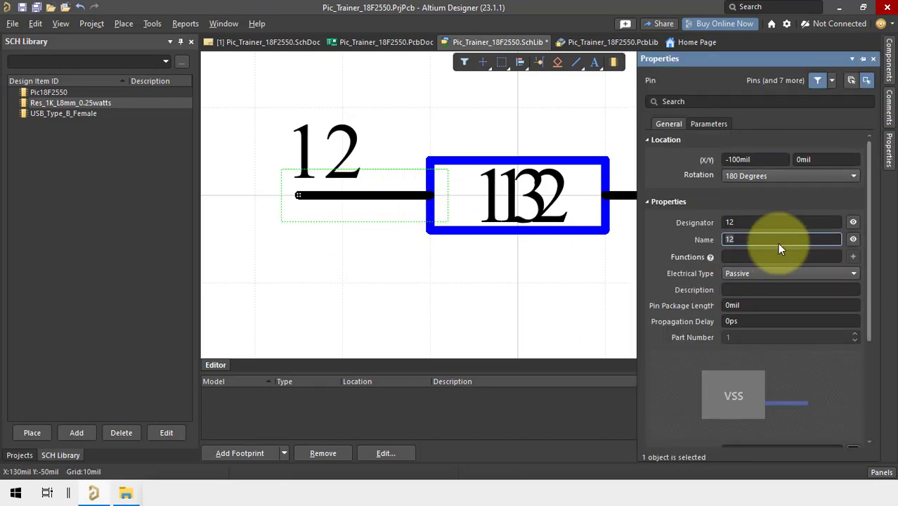
{"action": "left_click", "coordinate": [744, 222]}
{"action": "type", "text": "112"}
{"action": "key", "text": "BackSpace"}
{"action": "key", "text": "BackSpace"}
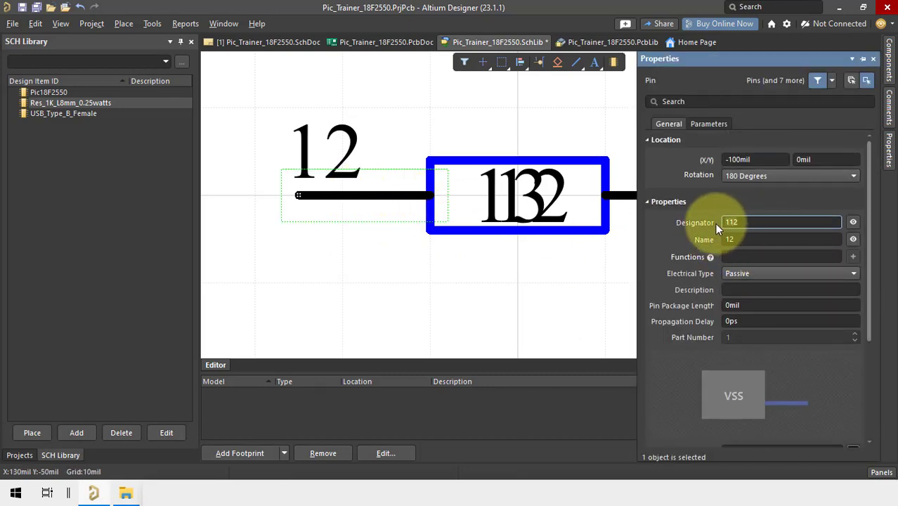
{"action": "left_click", "coordinate": [739, 239]}
{"action": "key", "text": "BackSpace"}
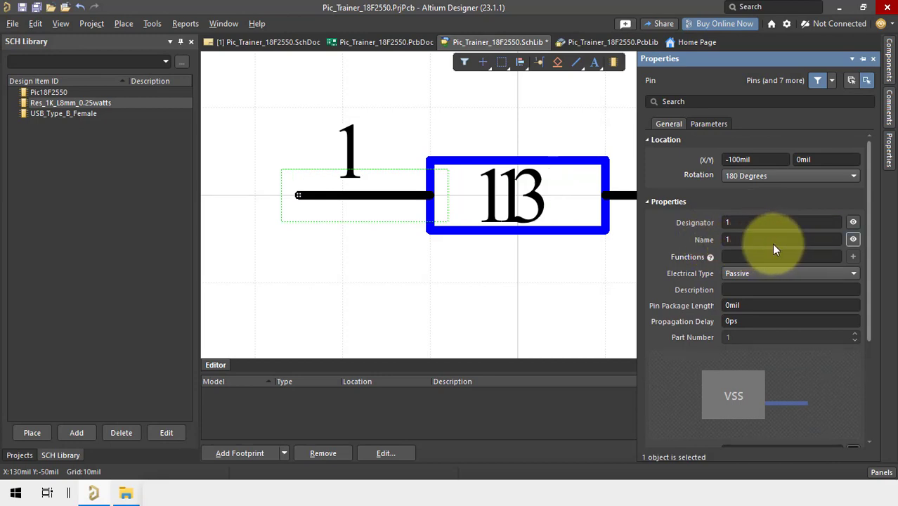
{"action": "left_click", "coordinate": [853, 238]}
{"action": "left_click", "coordinate": [854, 223]}
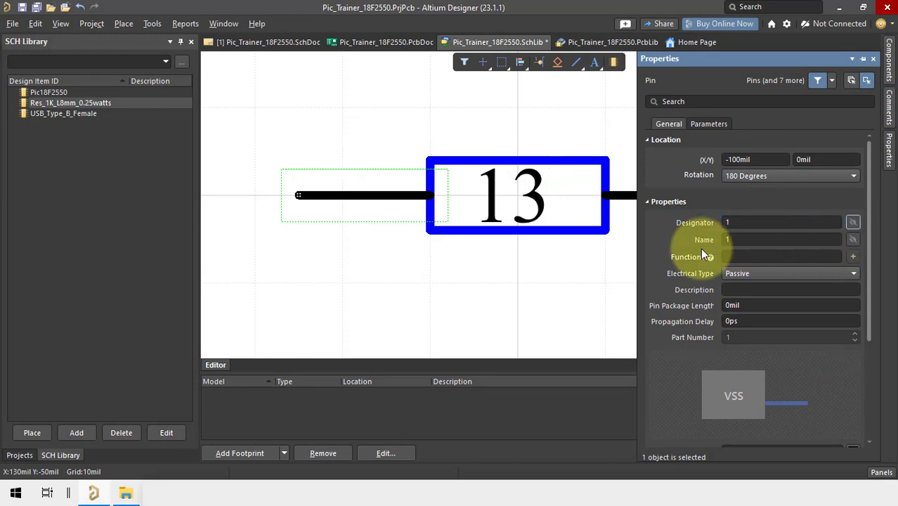
- Set the right pin's designator and name to 2 and hide both labels
{"action": "right_click_drag", "start_coordinate": [534, 267], "coordinate": [466, 257]}
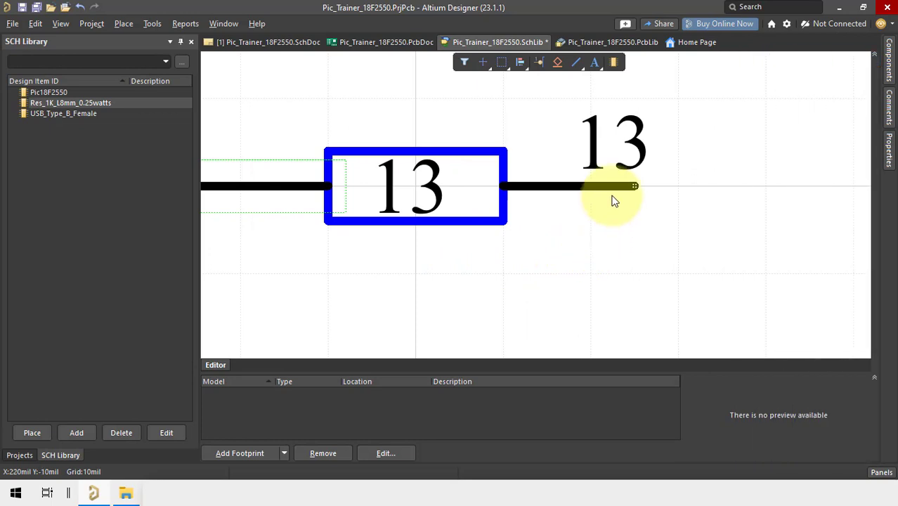
{"action": "left_click", "coordinate": [611, 185]}
{"action": "left_click", "coordinate": [887, 145]}
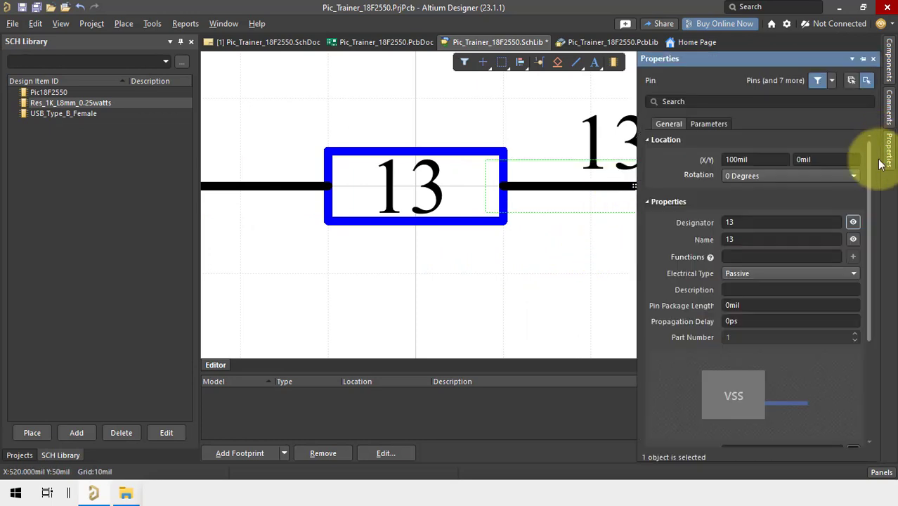
{"action": "left_click", "coordinate": [726, 222]}
{"action": "type", "text": "2"}
{"action": "key", "text": "Delete"}
{"action": "key", "text": "Delete"}
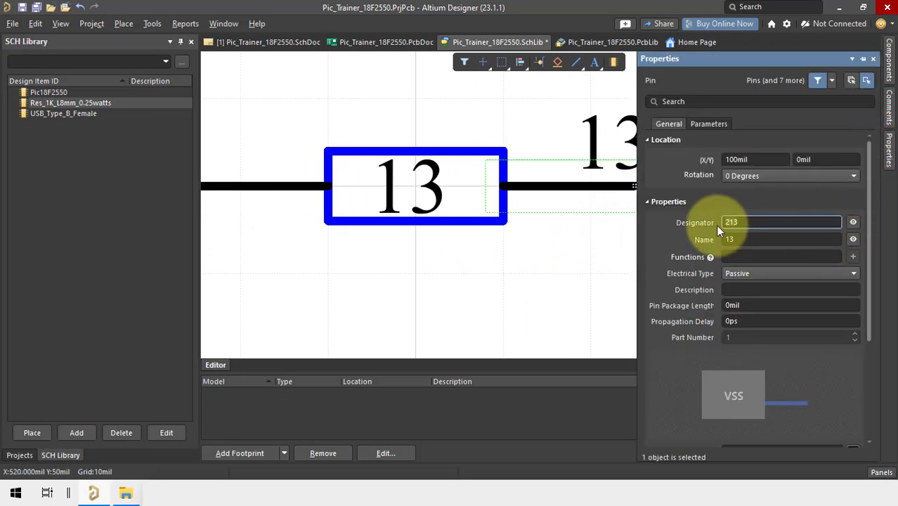
{"action": "key", "text": "Tab"}
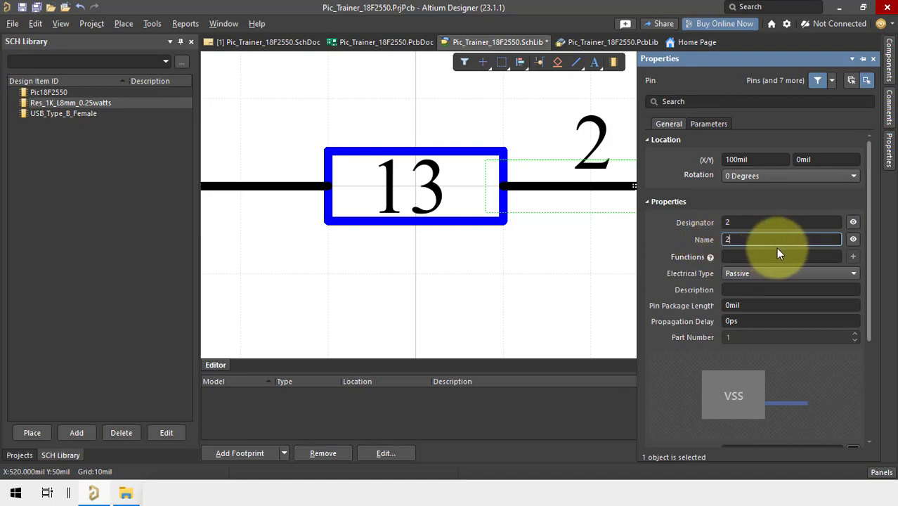
{"action": "type", "text": "2"}
{"action": "key", "text": "Return"}
{"action": "left_click", "coordinate": [852, 238]}
{"action": "left_click", "coordinate": [852, 222]}
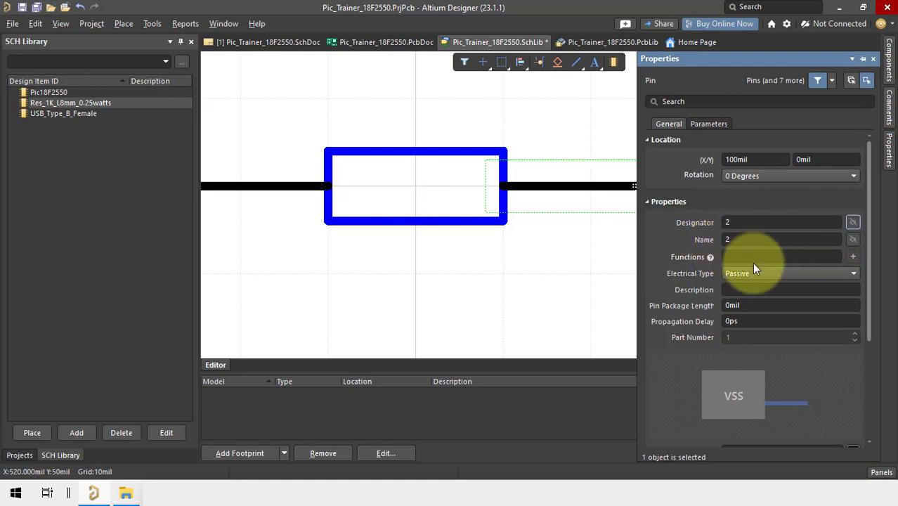
- Set the right pin's length to 100 mil
{"action": "scroll", "coordinate": [766, 278], "scroll_direction": "down", "scroll_amount": 3}
{"action": "left_click", "coordinate": [780, 356]}
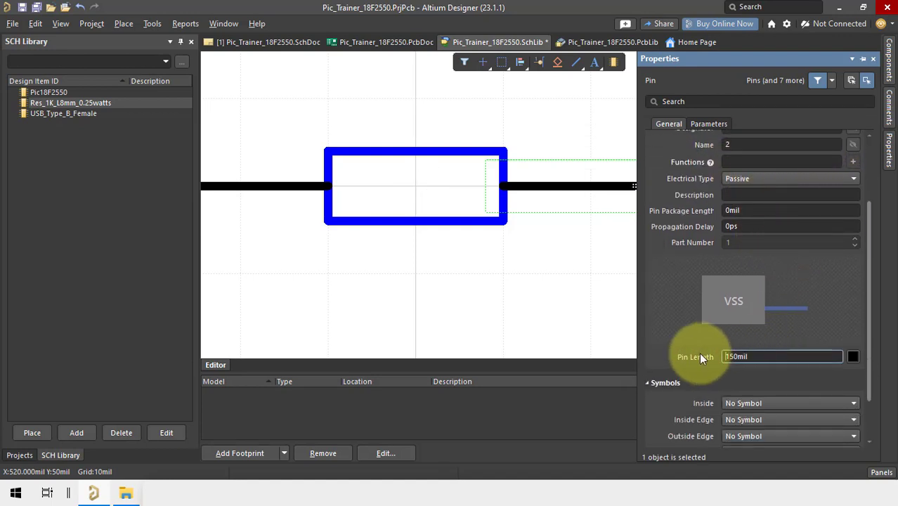
{"action": "left_click_drag", "start_coordinate": [754, 356], "coordinate": [703, 360]}
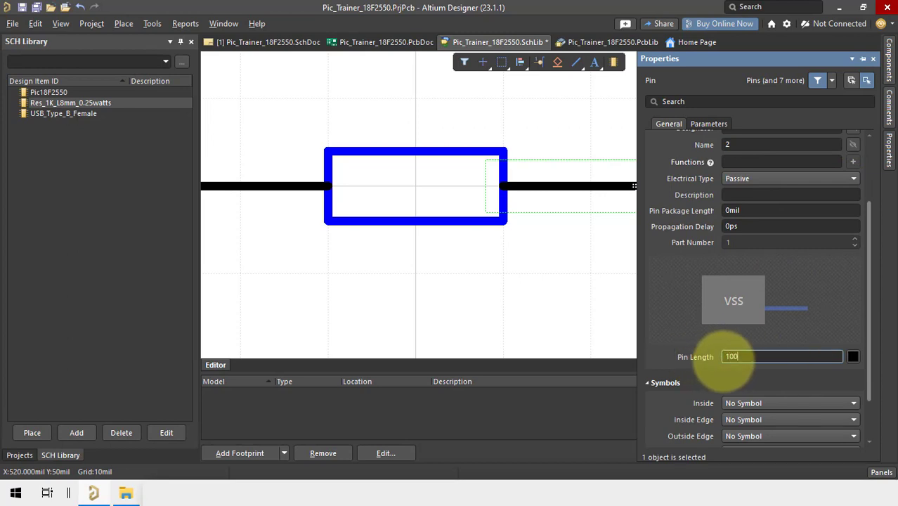
{"action": "key", "text": "Return"}
- Set the left pin's length to 100 mil and deselect the pin
{"action": "right_click_drag", "start_coordinate": [429, 261], "coordinate": [515, 269]}
{"action": "left_click", "coordinate": [376, 195]}
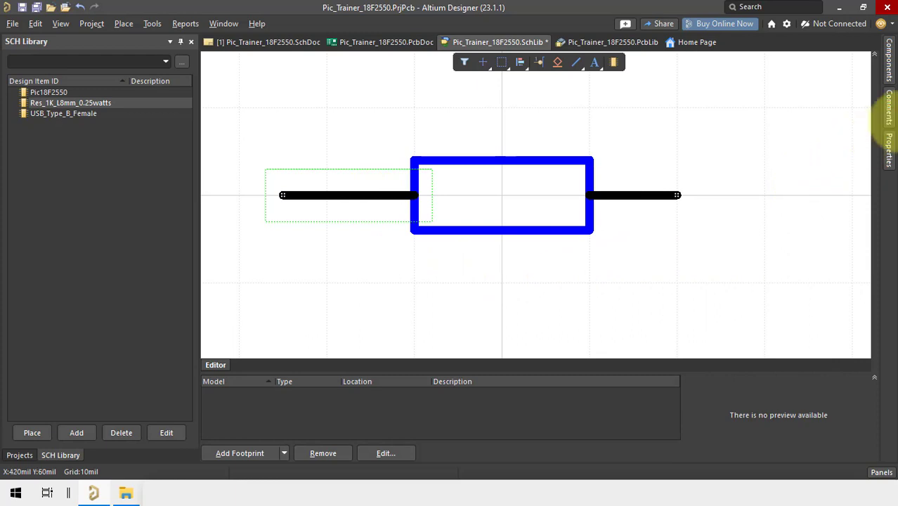
{"action": "left_click", "coordinate": [888, 149]}
{"action": "scroll", "coordinate": [765, 288], "scroll_direction": "down", "scroll_amount": 2}
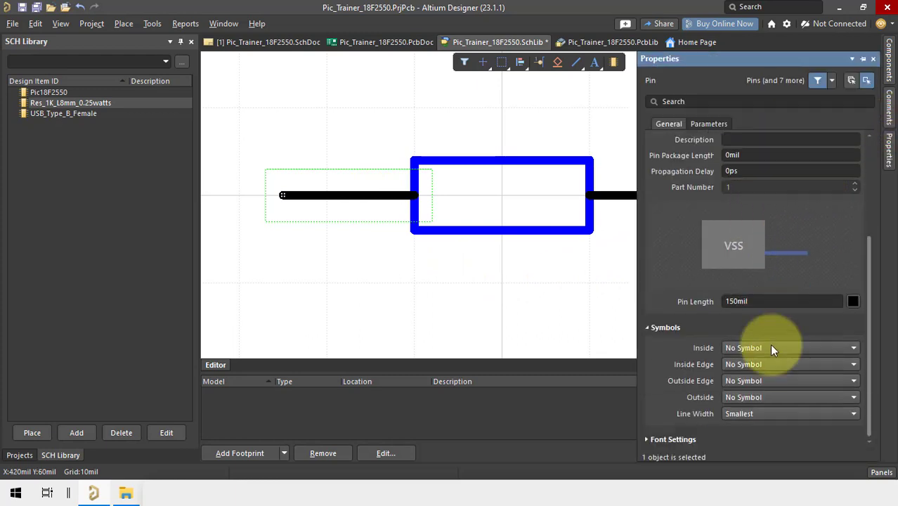
{"action": "left_click", "coordinate": [757, 301]}
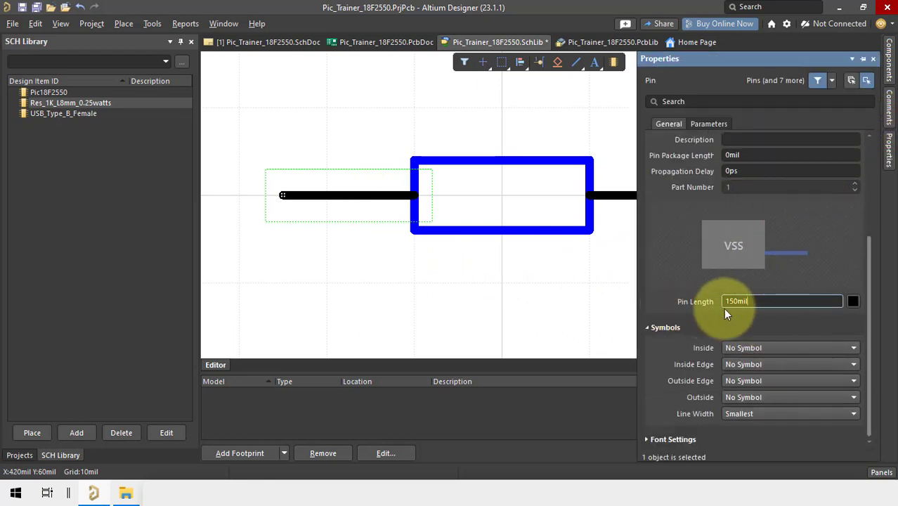
{"action": "type", "text": "100"}
{"action": "key", "text": "Return"}
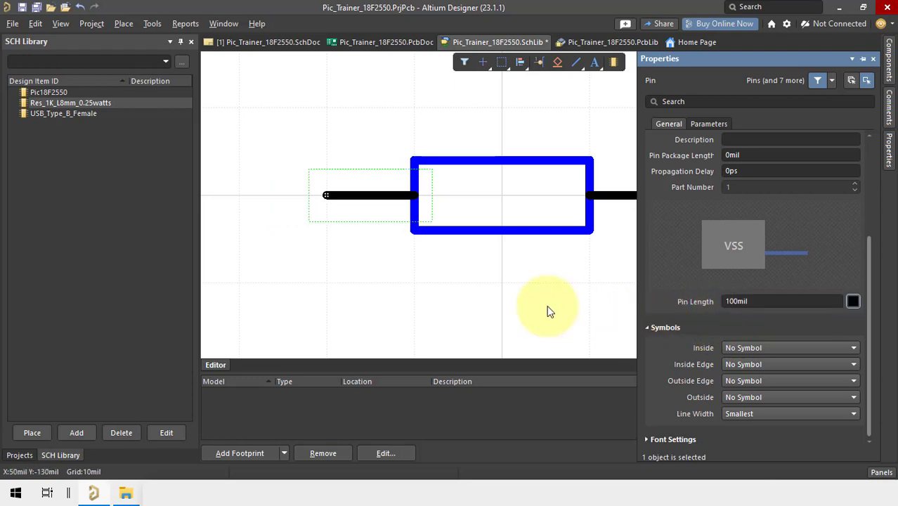
{"action": "left_click", "coordinate": [544, 286]}
{"action": "right_click_drag", "start_coordinate": [544, 286], "coordinate": [592, 290]}
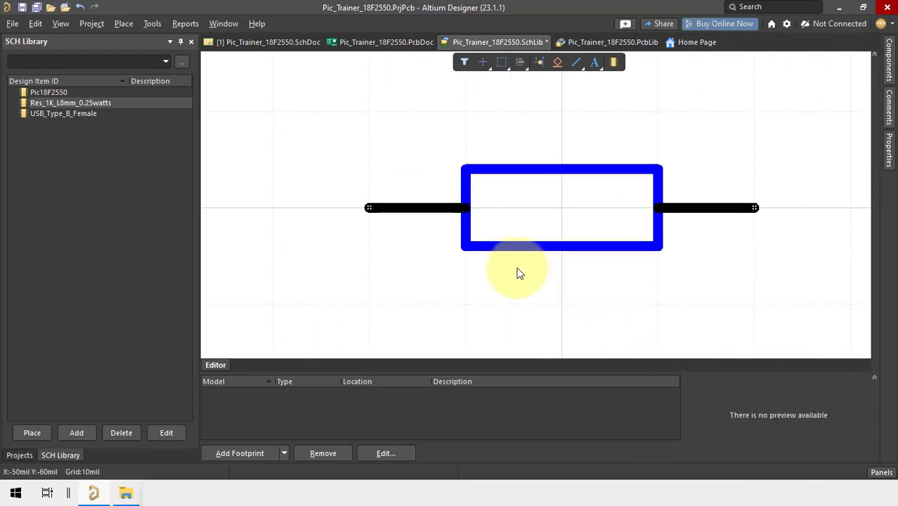
- Set the Res_1K_L8mm_0.25watts component's designator to R? and its comment to R1K
{"action": "double_click", "coordinate": [109, 104]}
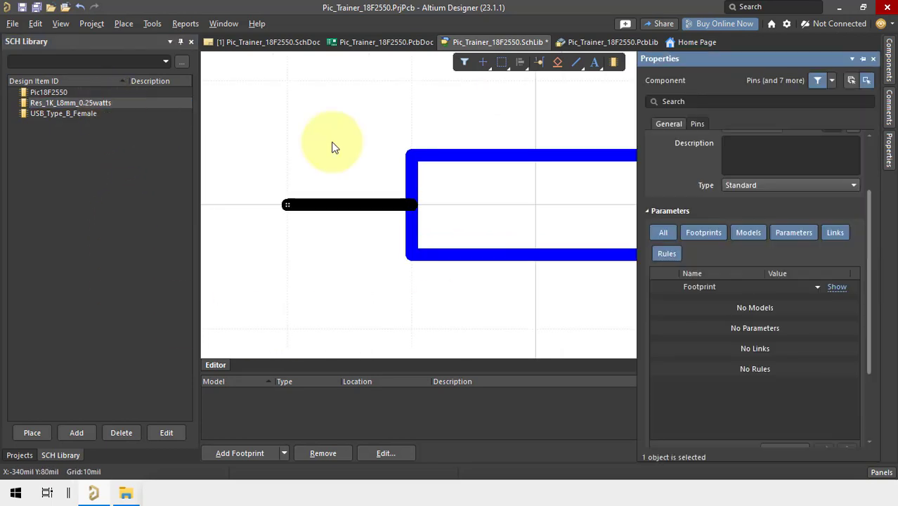
{"action": "scroll", "coordinate": [825, 301], "scroll_direction": "up", "scroll_amount": 3}
{"action": "left_click", "coordinate": [732, 177]}
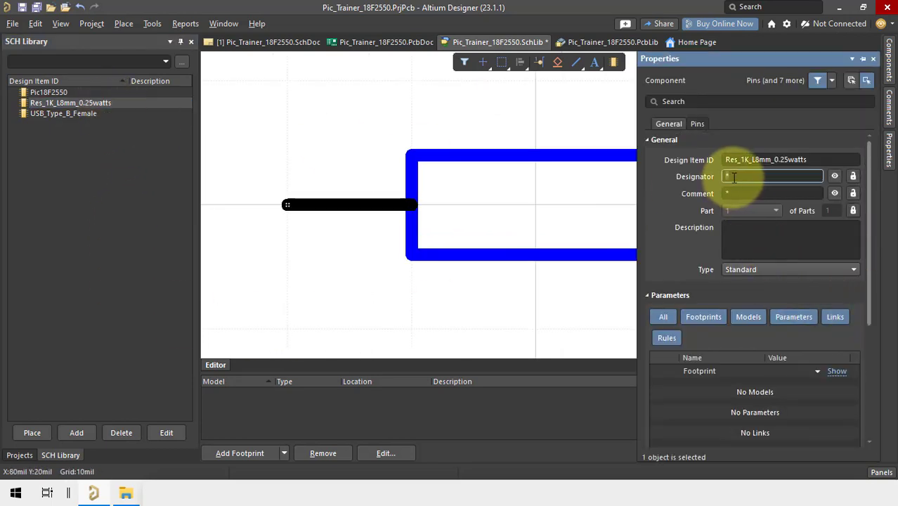
{"action": "type", "text": "R"}
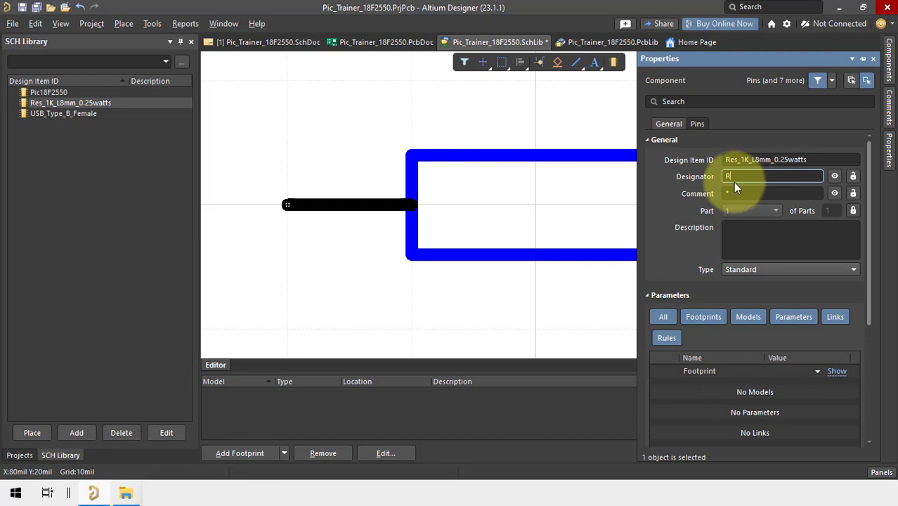
{"action": "type", "text": "?"}
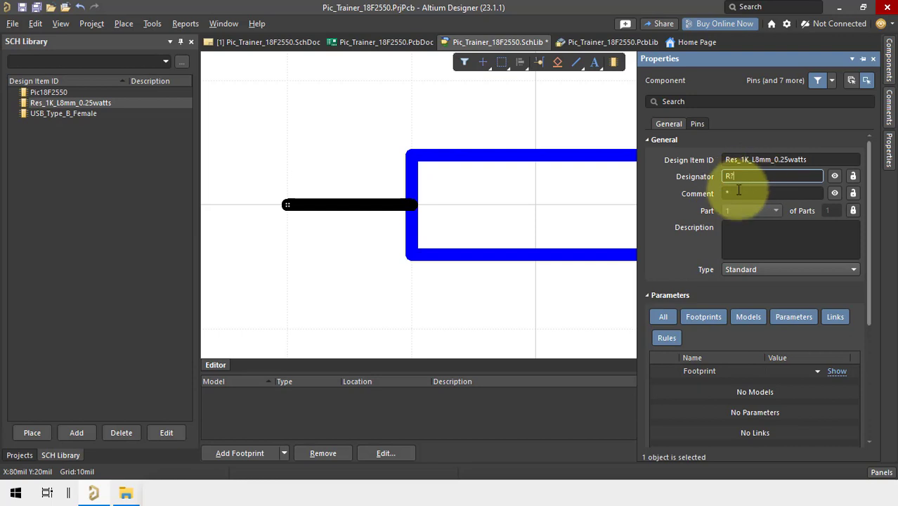
{"action": "left_click", "coordinate": [756, 192]}
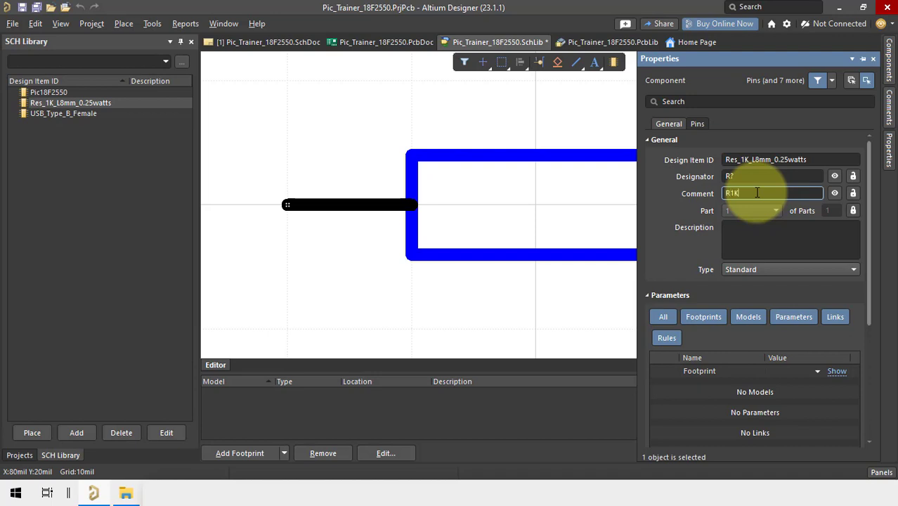
{"action": "key", "text": "Tab"}
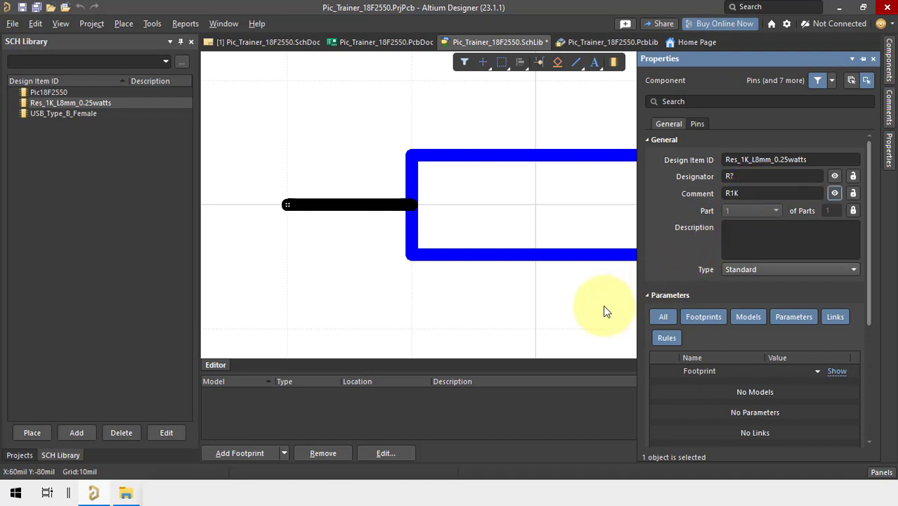
- Save the Pic_Trainer_18F2550.SchLib schematic library
{"action": "scroll", "coordinate": [597, 305], "scroll_direction": "down", "scroll_amount": 1, "text": "ctrl"}
{"action": "right_click_drag", "start_coordinate": [594, 298], "coordinate": [565, 283]}
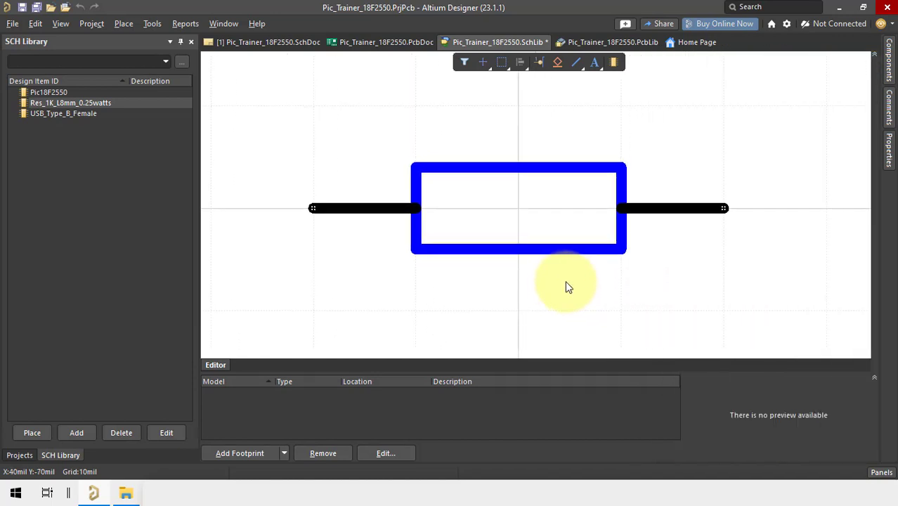
{"action": "key", "text": "ctrl+s"}
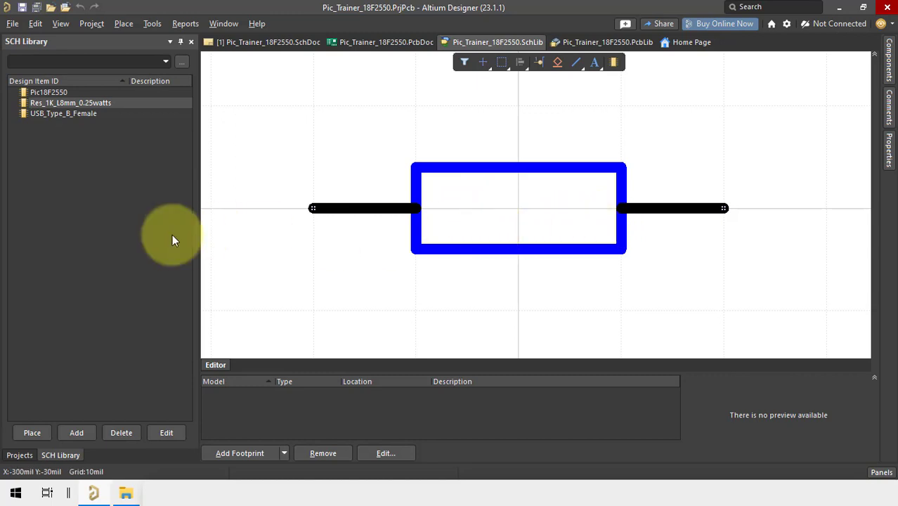
- Duplicate the Res_1K_L8mm_0.25watts component within the library by copying and pasting it
{"action": "left_click", "coordinate": [112, 103]}
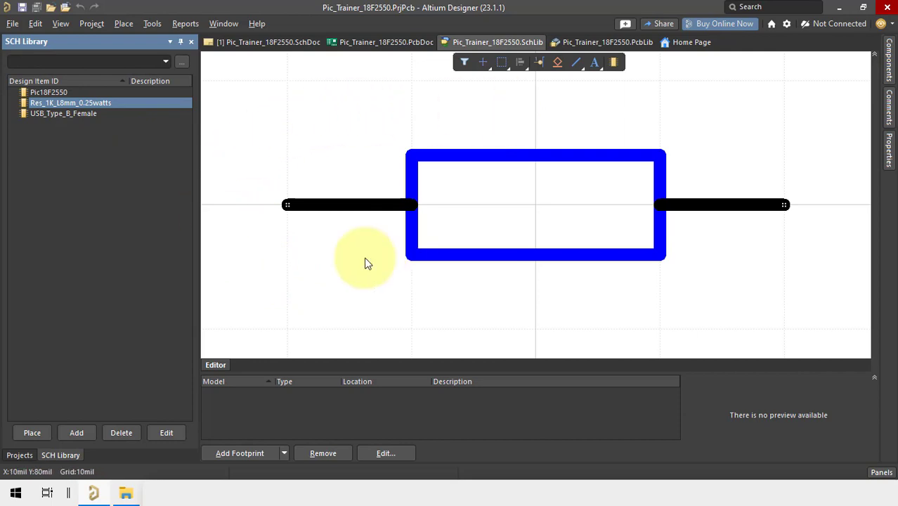
{"action": "right_click", "coordinate": [106, 102]}
{"action": "left_click", "coordinate": [149, 158]}
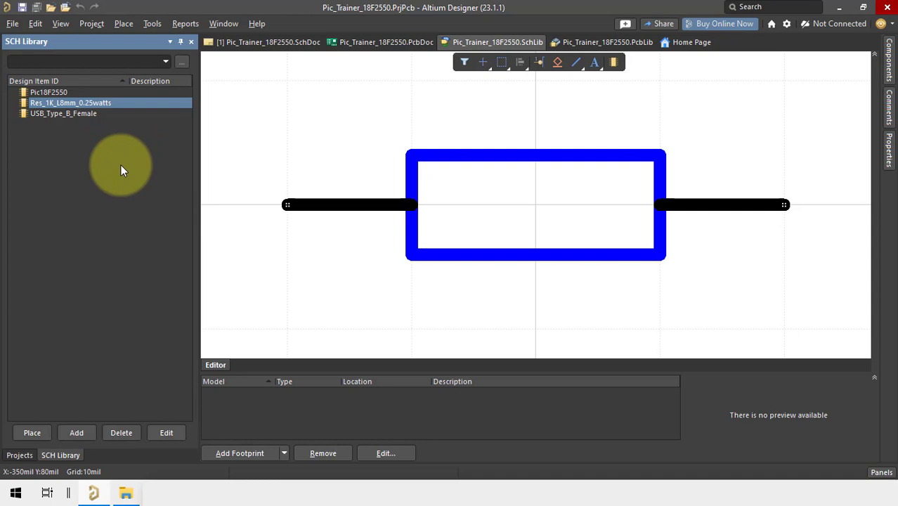
{"action": "key", "text": "ctrl+v"}
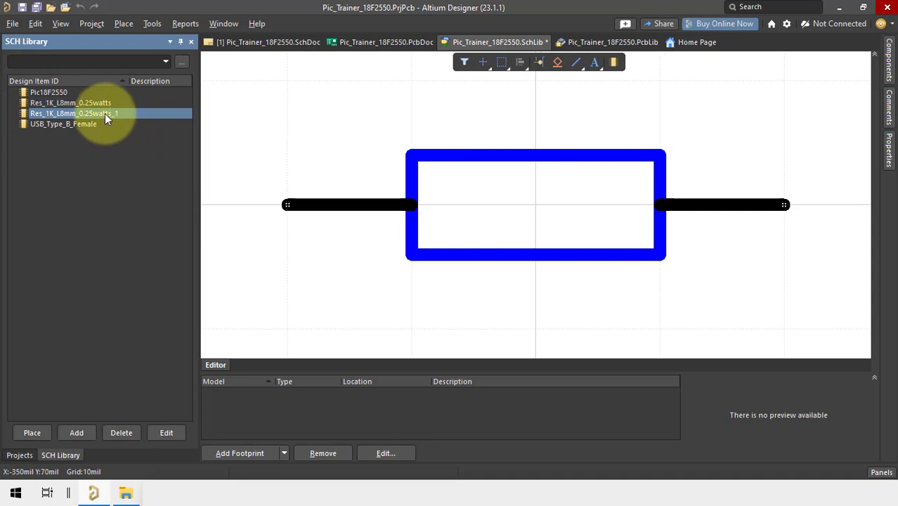
- Rename the copied resistor component as Res_10K_L8mm_0.25watts and set its comment to R10K
{"action": "double_click", "coordinate": [105, 113]}
{"action": "left_click", "coordinate": [744, 160]}
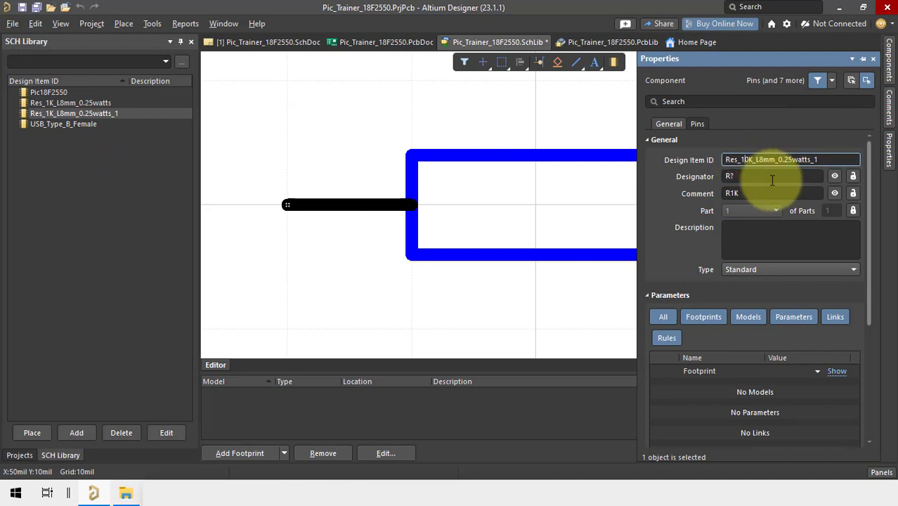
{"action": "left_click", "coordinate": [836, 160]}
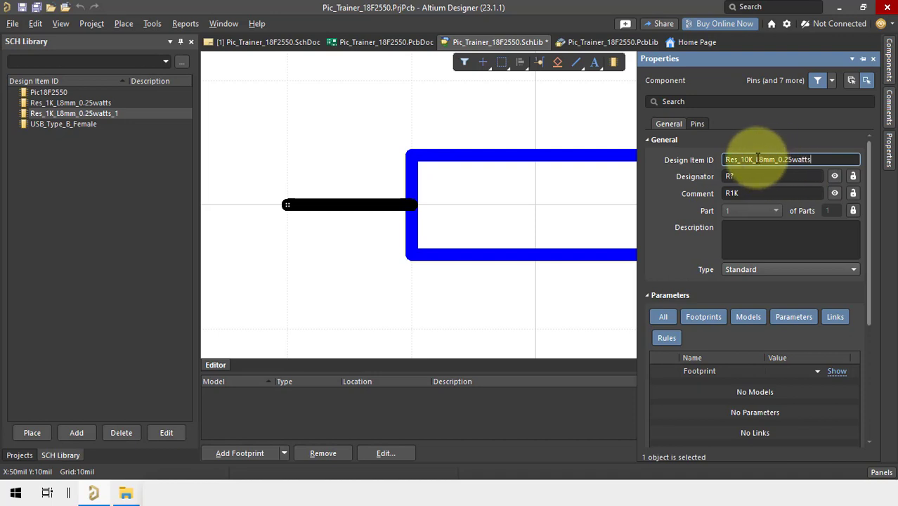
{"action": "left_click", "coordinate": [744, 193]}
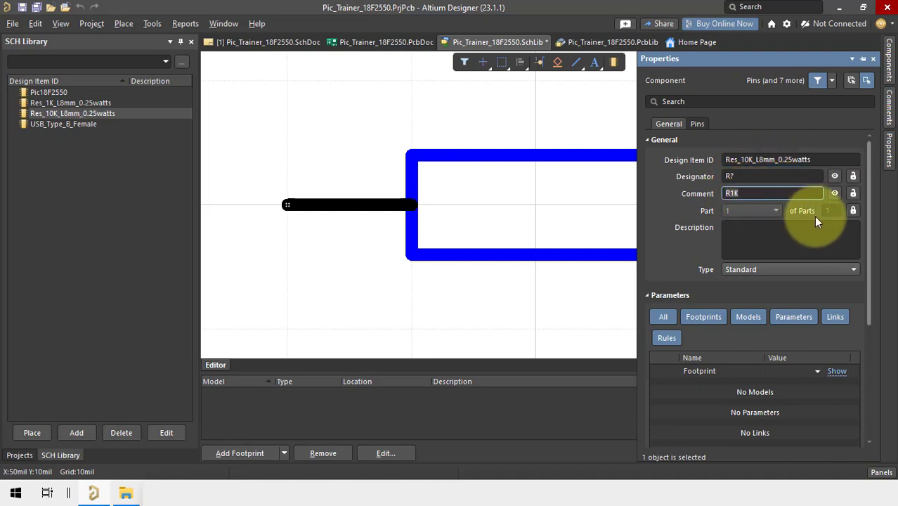
{"action": "left_click", "coordinate": [735, 194]}
{"action": "type", "text": "0"}
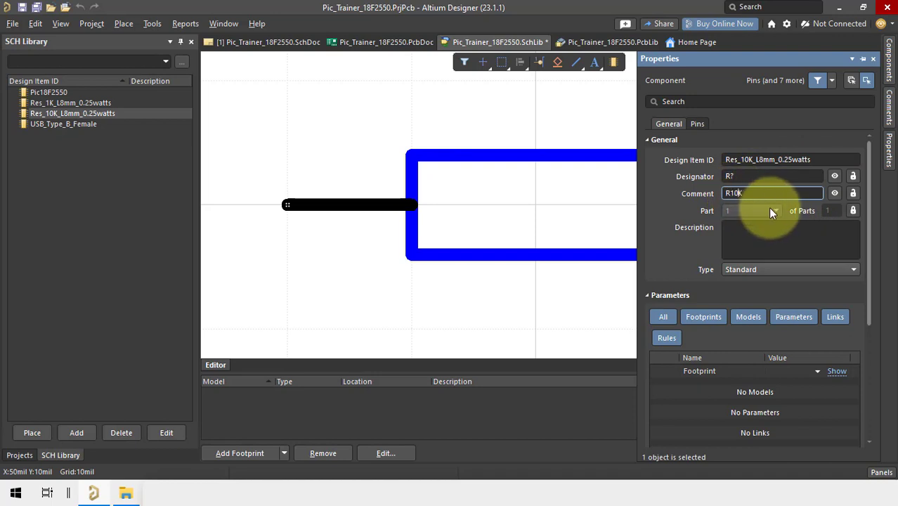
{"action": "key", "text": "Return"}
{"action": "left_click", "coordinate": [574, 287]}
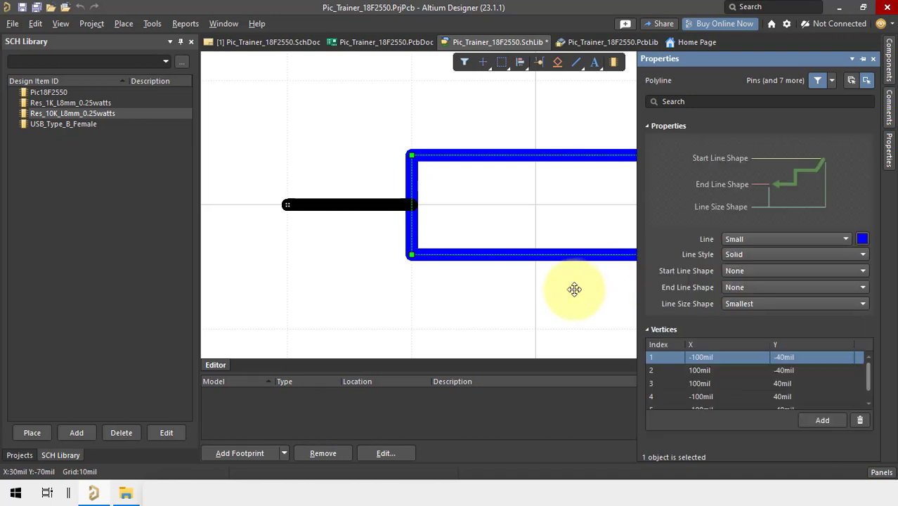
{"action": "scroll", "coordinate": [575, 287], "scroll_direction": "down", "scroll_amount": 1, "text": "ctrl"}
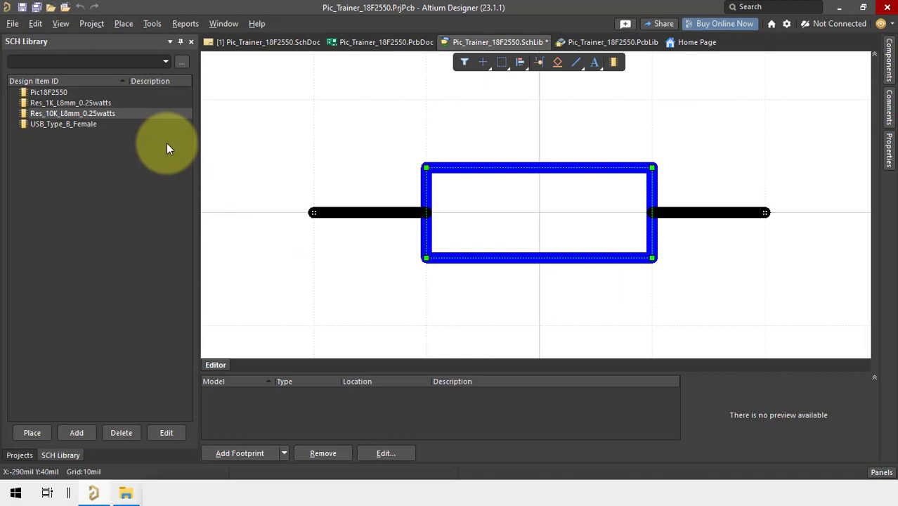
- Open the Pic_Trainer_18F2550.PcbLib library and add a new blank footprint to it
{"action": "left_click", "coordinate": [94, 104]}
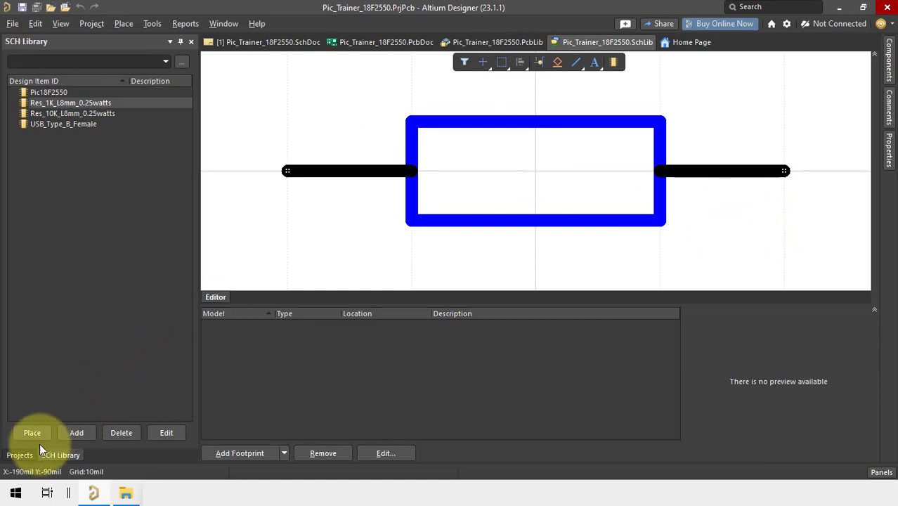
{"action": "left_click", "coordinate": [22, 454]}
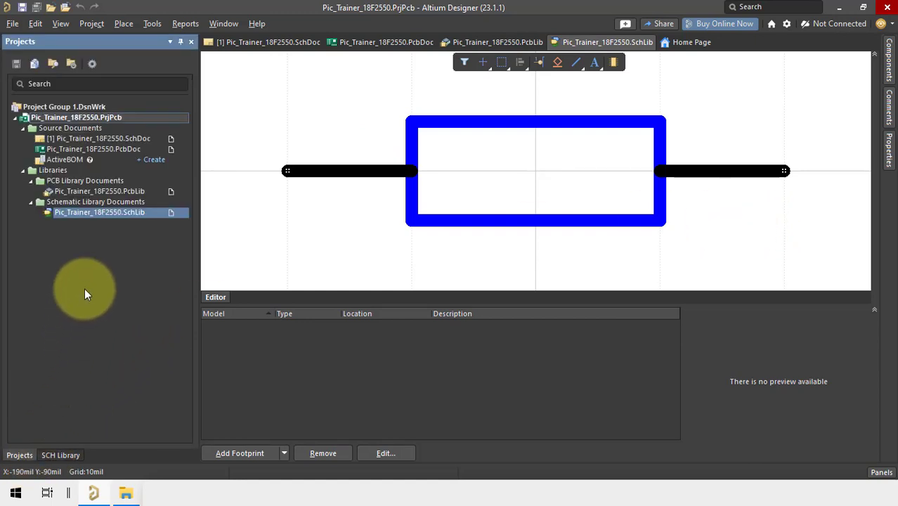
{"action": "left_click", "coordinate": [96, 191]}
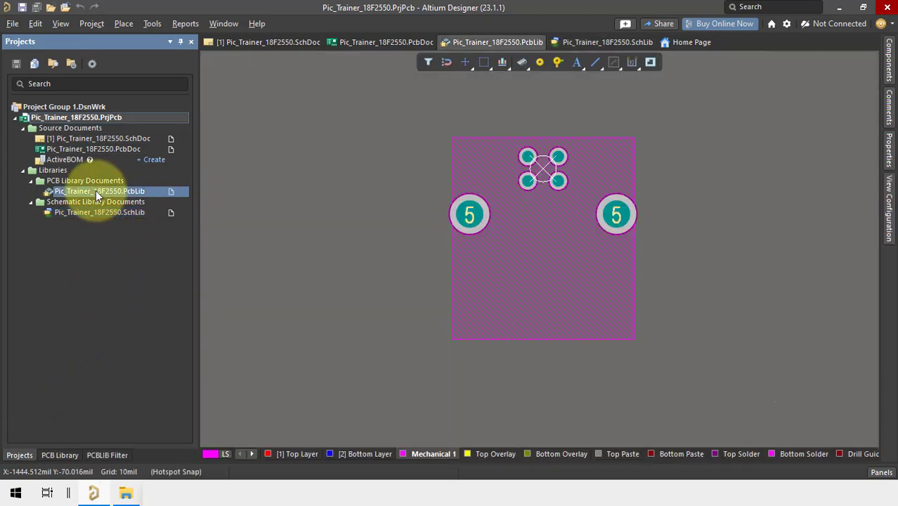
{"action": "left_click", "coordinate": [60, 454]}
{"action": "left_click", "coordinate": [153, 24]}
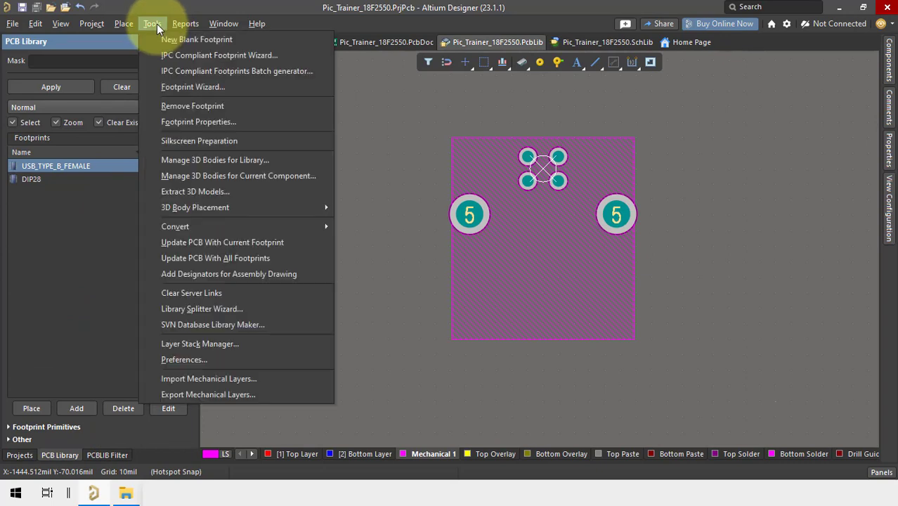
{"action": "left_click", "coordinate": [169, 40]}
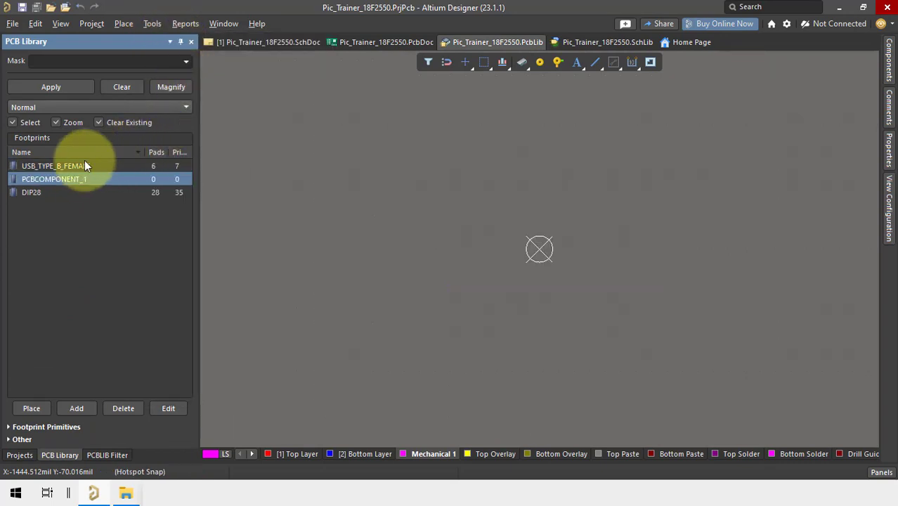
- Name the new blank footprint Res_1K_L8mm_0.25Watts
{"action": "double_click", "coordinate": [70, 179]}
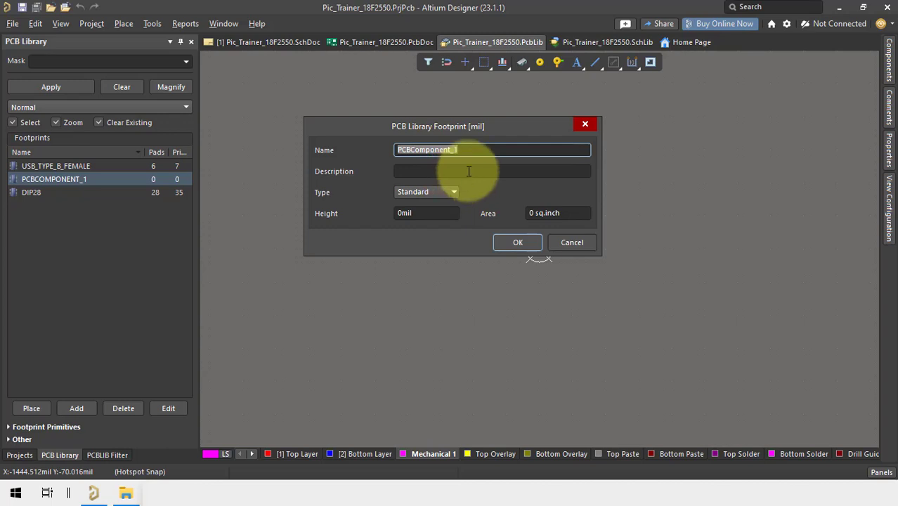
{"action": "type", "text": "Res_1K_"}
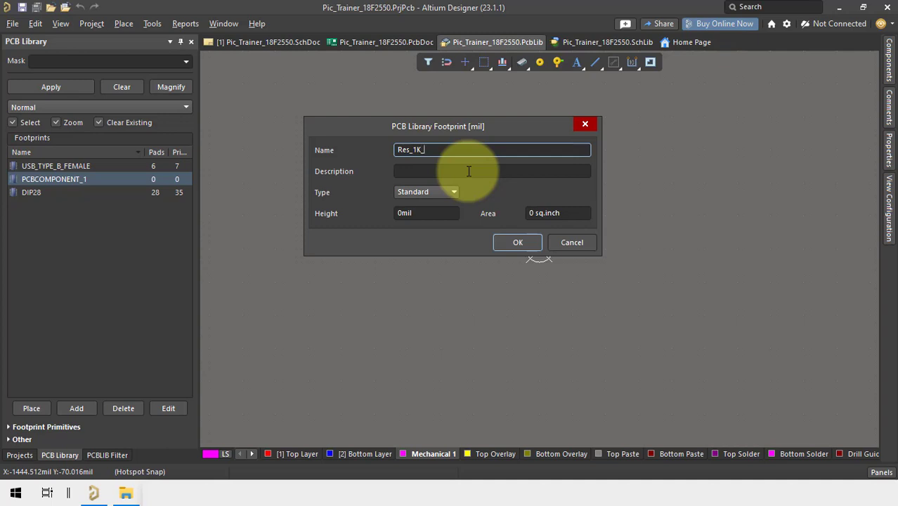
{"action": "type", "text": "L8mm_0,25"}
{"action": "key", "text": "BackSpace"}
{"action": "type", "text": ".25Watssts"}
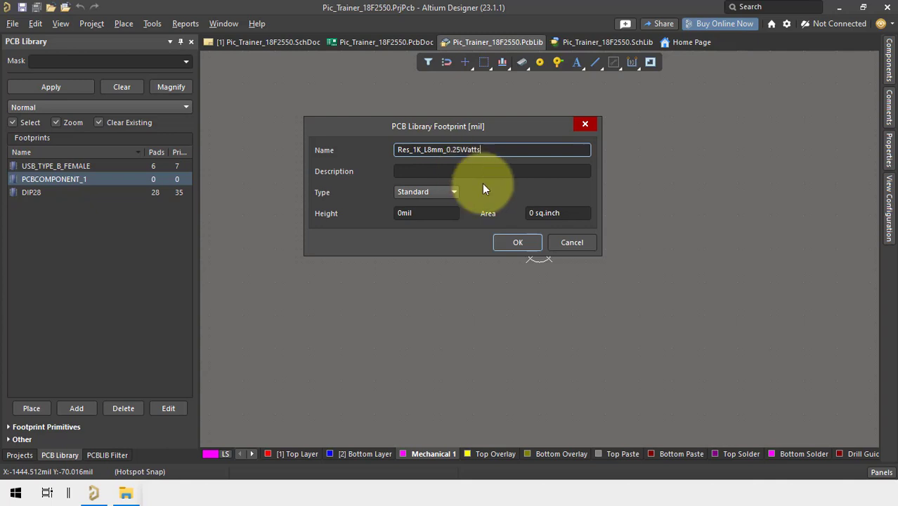
{"action": "left_click", "coordinate": [527, 245]}
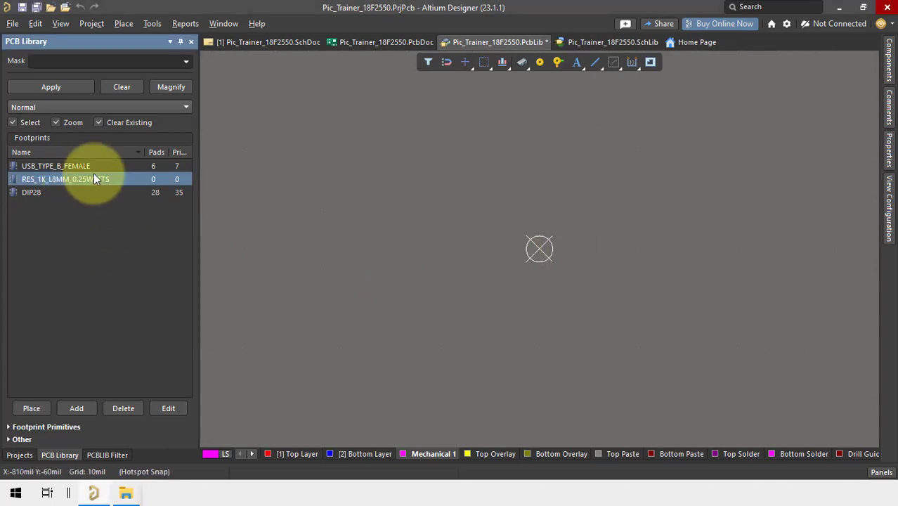
- Place two through-hole pads in the resistor footprint, about 220 mil to either side of the origin
{"action": "left_click", "coordinate": [456, 208]}
{"action": "scroll", "coordinate": [606, 269], "scroll_direction": "up", "scroll_amount": 1, "text": "ctrl"}
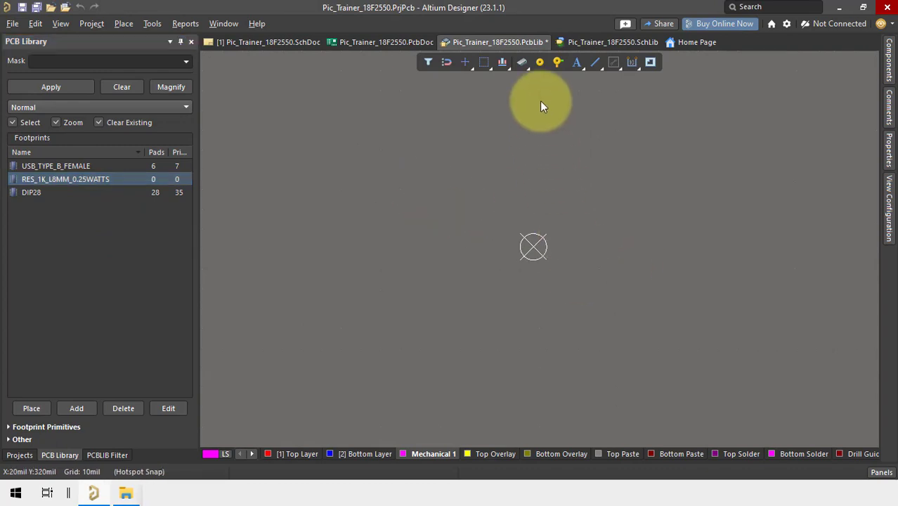
{"action": "left_click", "coordinate": [539, 62]}
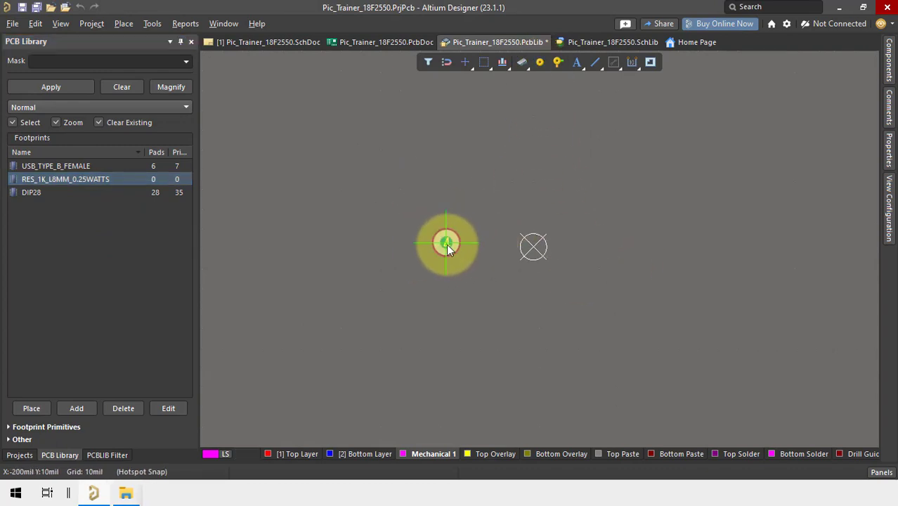
{"action": "left_click", "coordinate": [545, 247]}
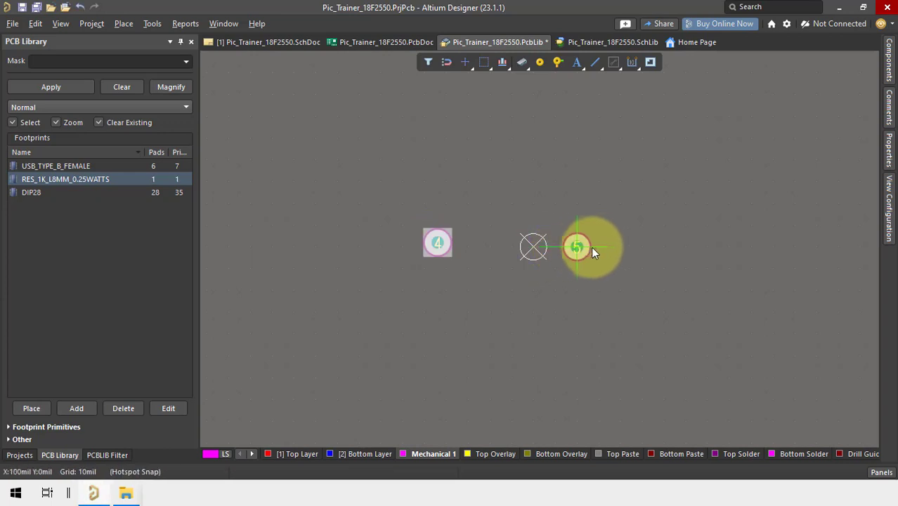
{"action": "left_click", "coordinate": [627, 241]}
{"action": "right_click", "coordinate": [627, 267]}
{"action": "scroll", "coordinate": [609, 271], "scroll_direction": "up", "scroll_amount": 1, "text": "ctrl"}
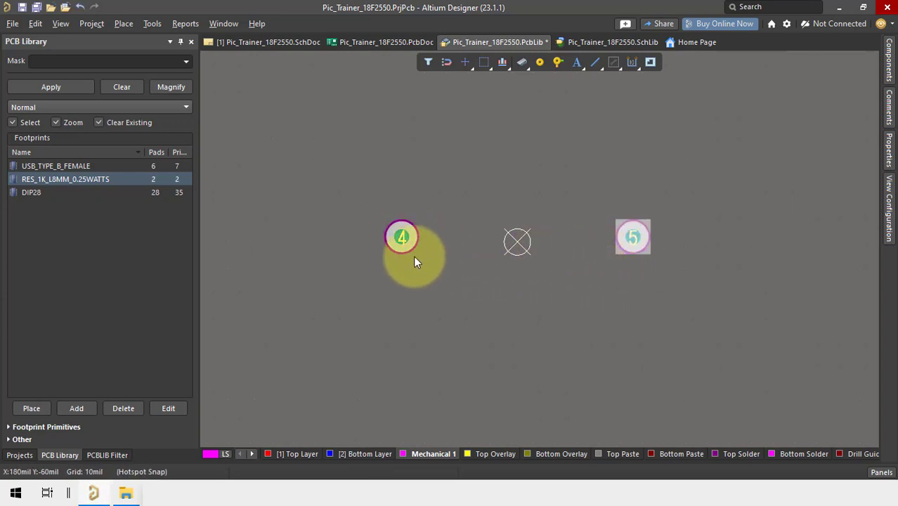
- Set the left pad's designator to 1
{"action": "double_click", "coordinate": [398, 237]}
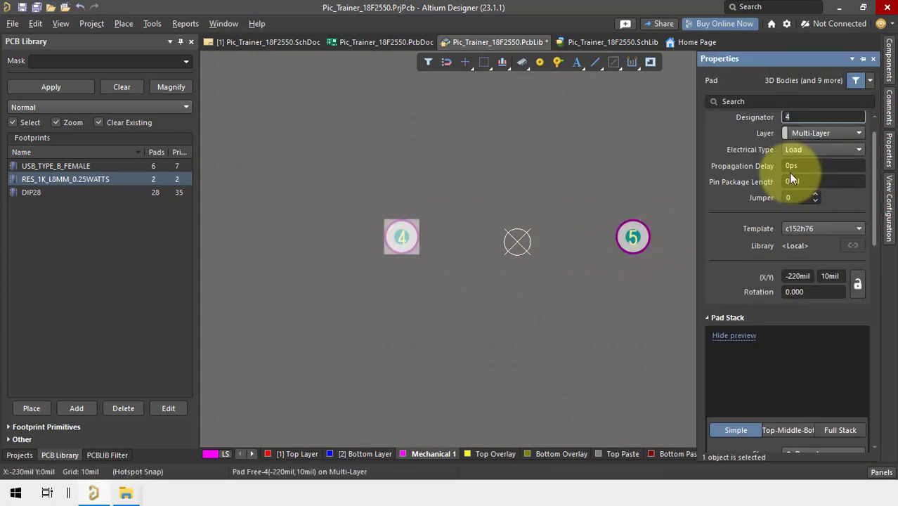
{"action": "type", "text": "1"}
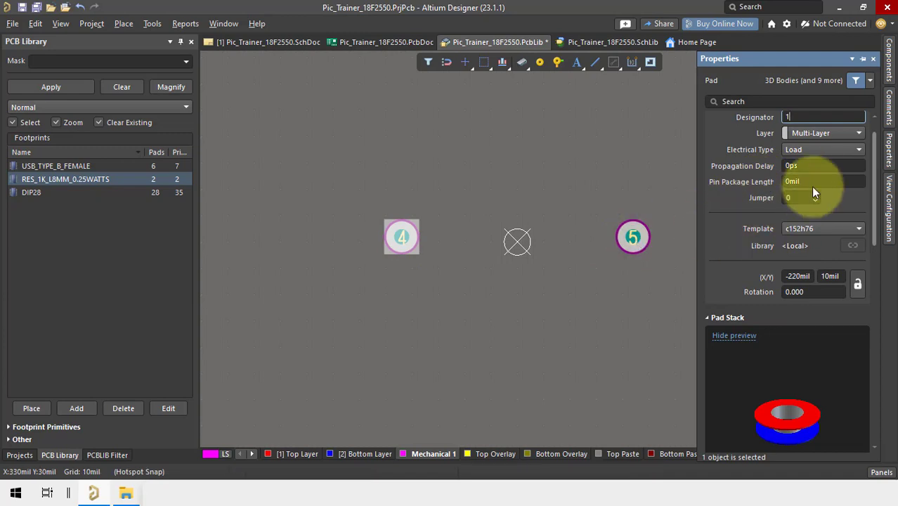
{"action": "left_click", "coordinate": [798, 276]}
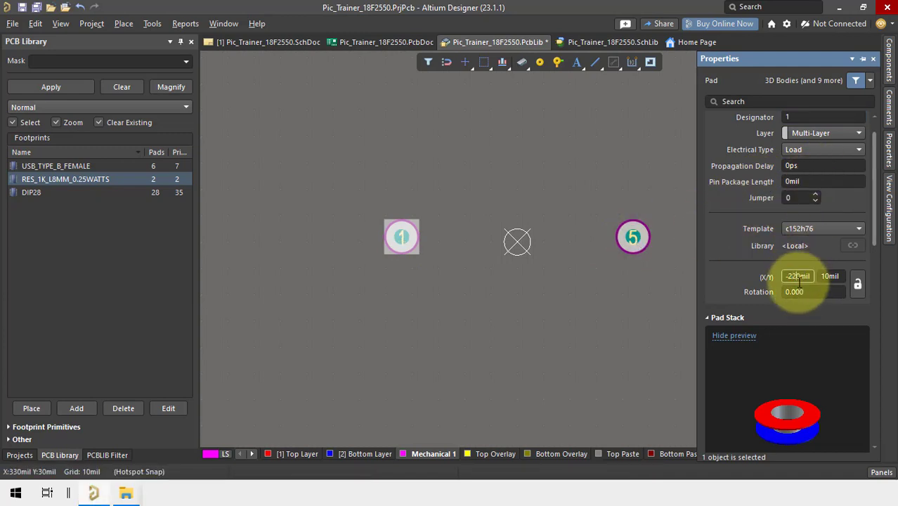
{"action": "left_click", "coordinate": [620, 304]}
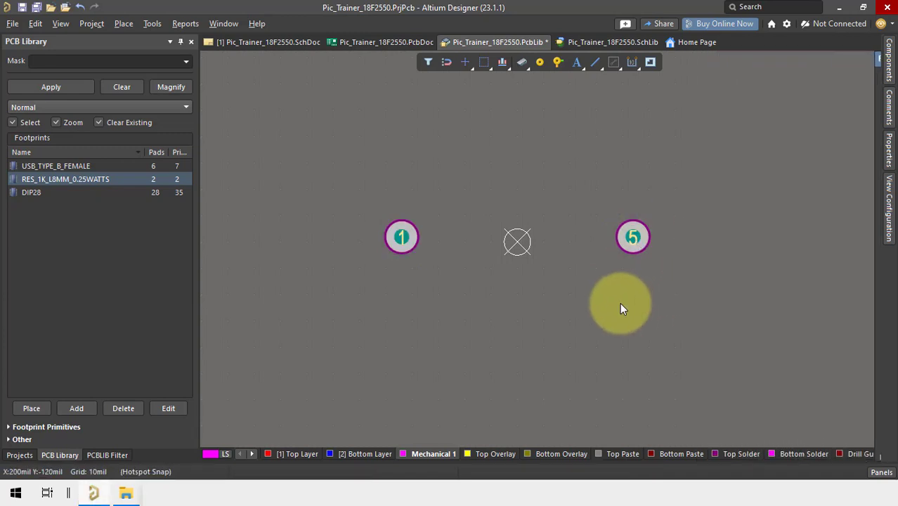
- Switch the units to millimetres and set pad 1's location to X -4 mm, Y 0 mm
{"action": "key", "text": "q"}
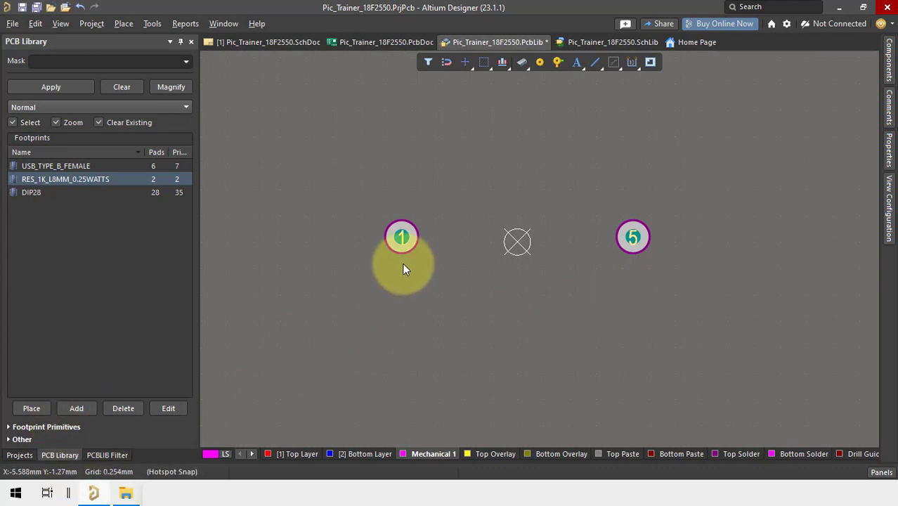
{"action": "left_click", "coordinate": [405, 238]}
{"action": "double_click", "coordinate": [403, 239]}
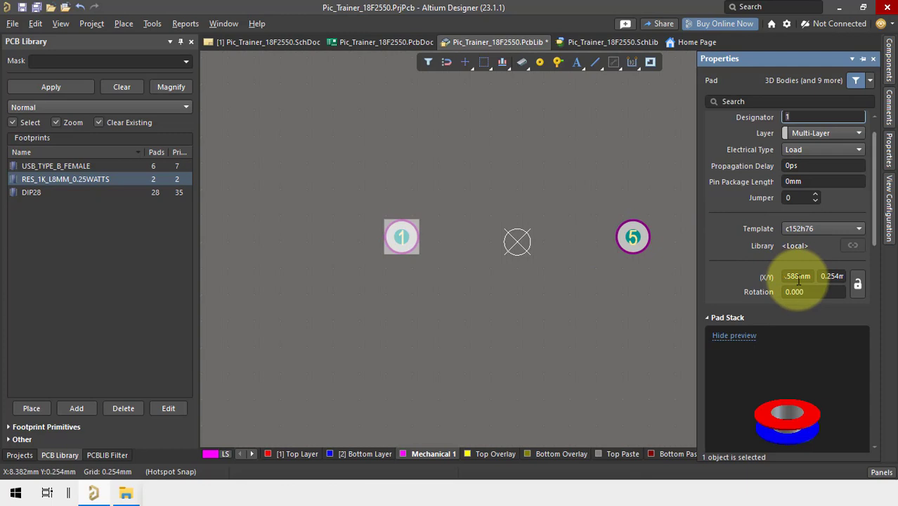
{"action": "left_click", "coordinate": [799, 278]}
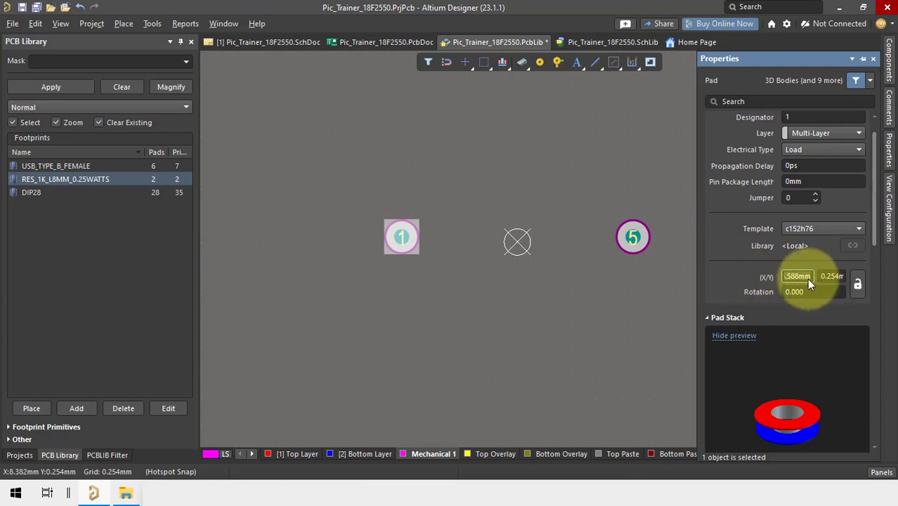
{"action": "type", "text": "-4"}
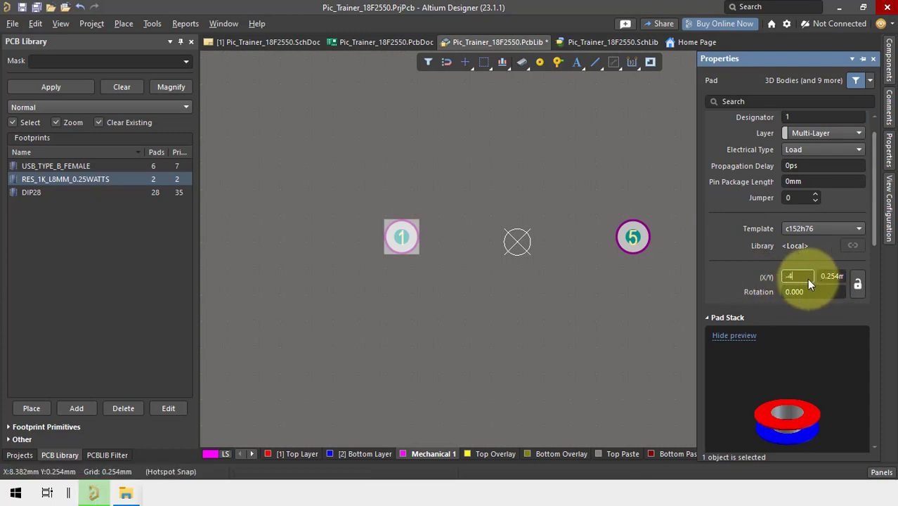
{"action": "key", "text": "Tab"}
{"action": "type", "text": "0"}
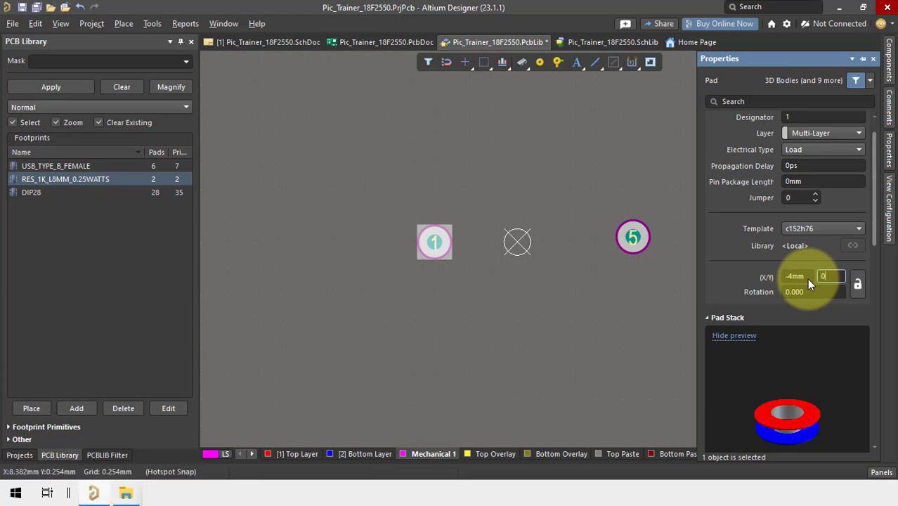
{"action": "key", "text": "Tab"}
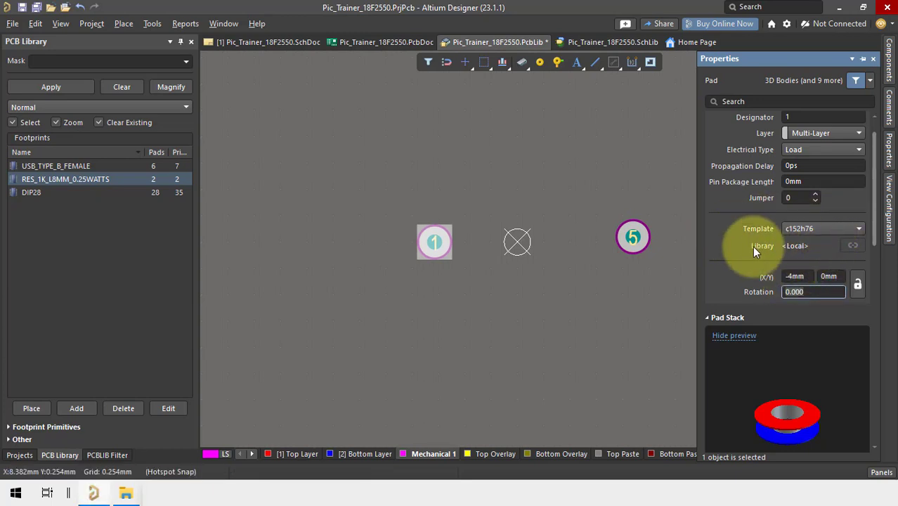
- Set pad 1's X and Y size to 60 mil each and deselect the pad
{"action": "scroll", "coordinate": [756, 247], "scroll_direction": "down", "scroll_amount": 8}
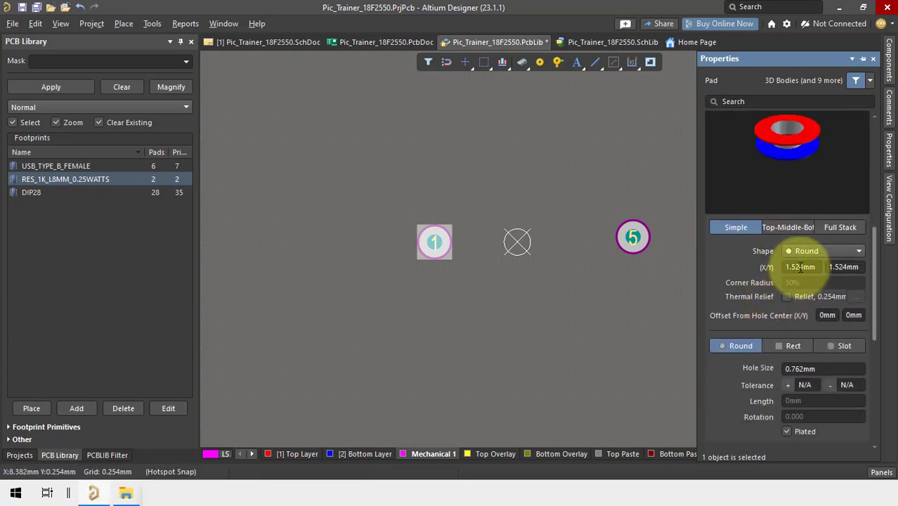
{"action": "left_click", "coordinate": [798, 267]}
{"action": "left_click_drag", "start_coordinate": [819, 267], "coordinate": [745, 260]}
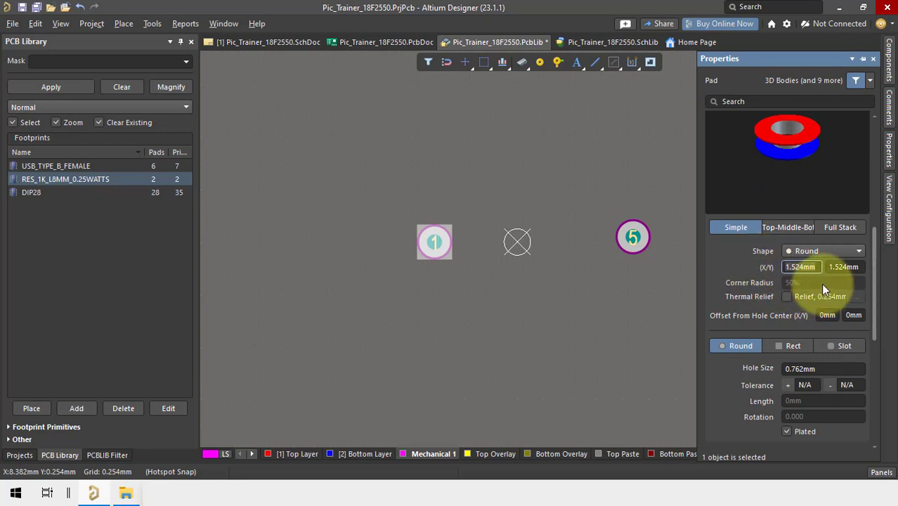
{"action": "type", "text": "60mil"}
{"action": "key", "text": "Tab"}
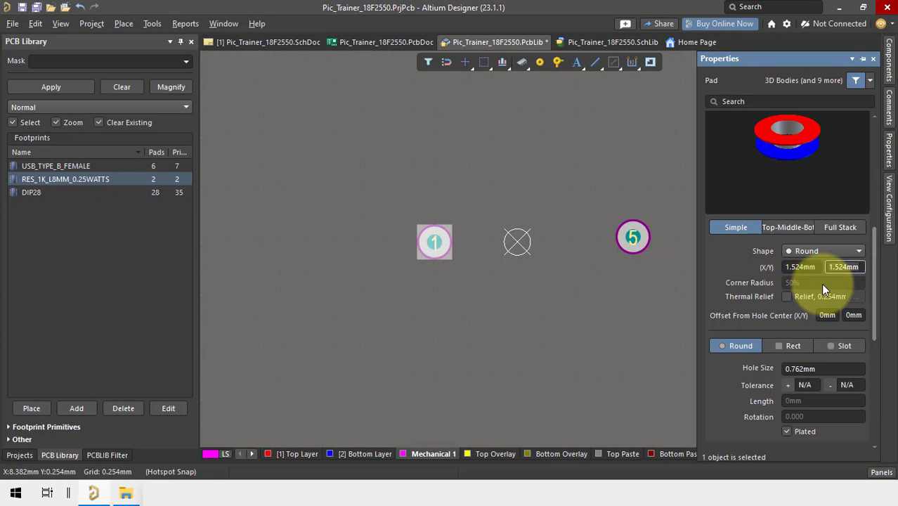
{"action": "type", "text": "60mil"}
{"action": "key", "text": "Return"}
{"action": "left_click", "coordinate": [653, 308]}
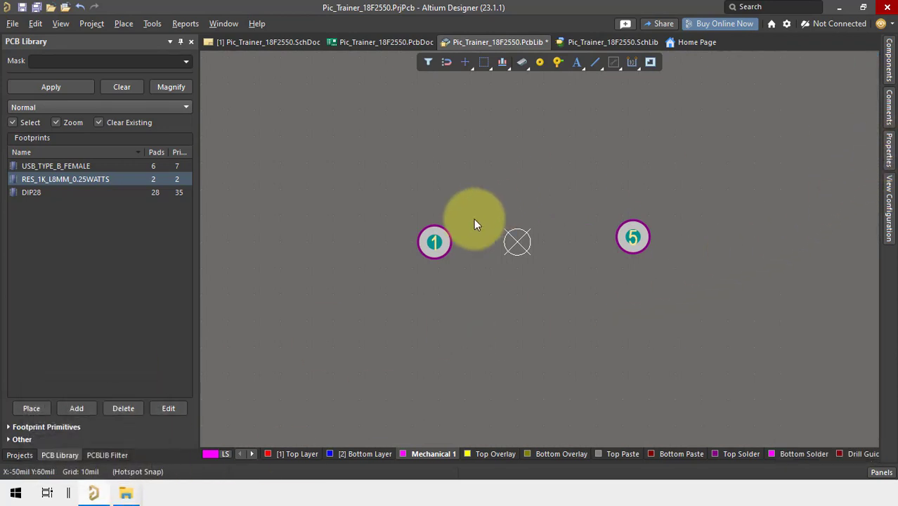
- Check pad 1's size and hole size settings, then deselect the pad
{"action": "left_click", "coordinate": [442, 240]}
{"action": "left_click", "coordinate": [891, 170]}
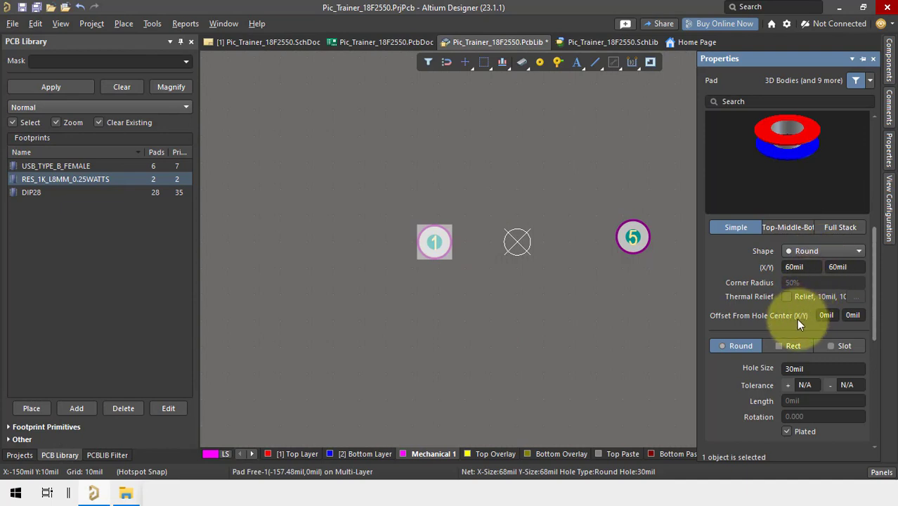
{"action": "left_click", "coordinate": [816, 368]}
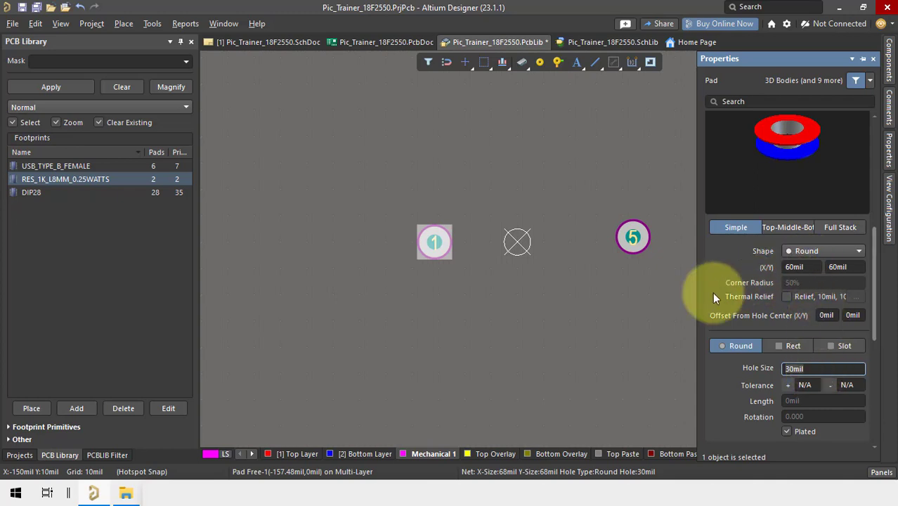
{"action": "left_click", "coordinate": [630, 306]}
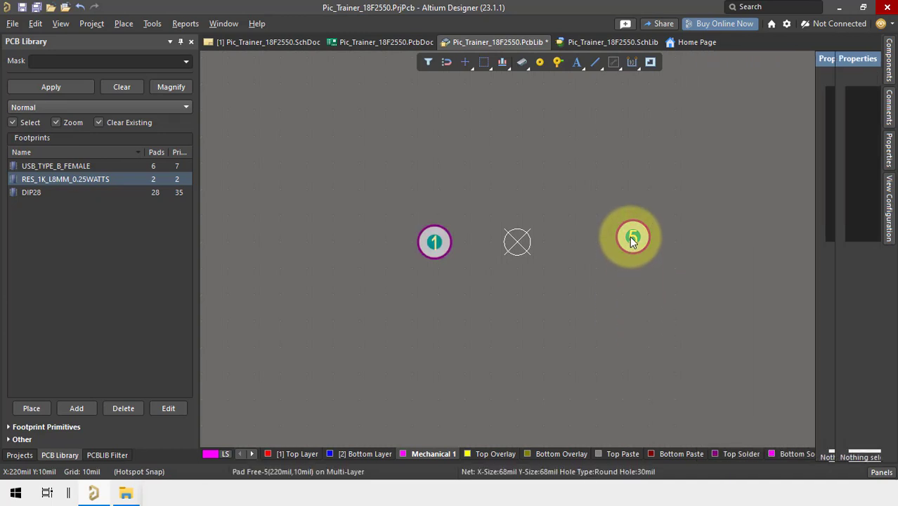
- Replace pad 5 with a copy of pad 1 placed at about X 170 mil, Y 0 mil
{"action": "scroll", "coordinate": [630, 237], "scroll_direction": "up", "scroll_amount": 1, "text": "ctrl"}
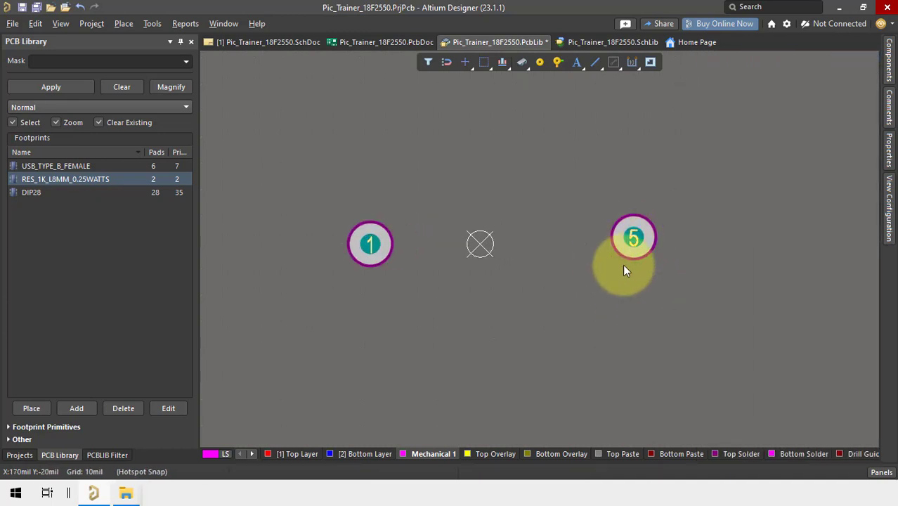
{"action": "left_click_drag", "start_coordinate": [632, 237], "coordinate": [373, 247]}
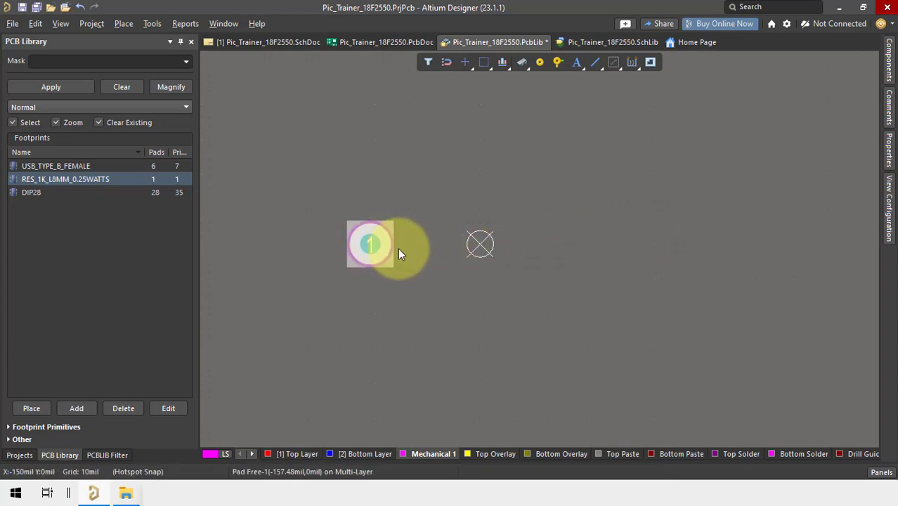
{"action": "key", "text": "ctrl+v"}
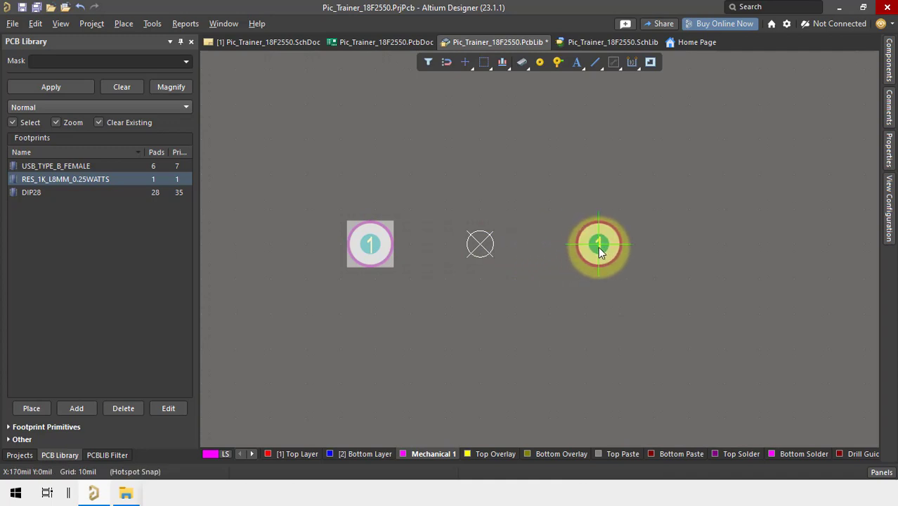
{"action": "left_click", "coordinate": [600, 249]}
{"action": "left_click", "coordinate": [598, 246]}
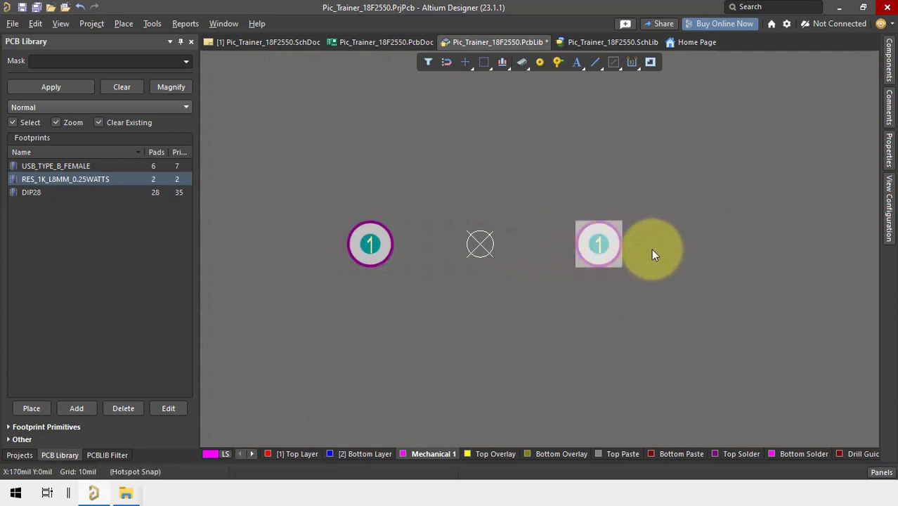
- Switch the units to millimetres and set the copied pad's X location to 4 mm
{"action": "key", "text": "q"}
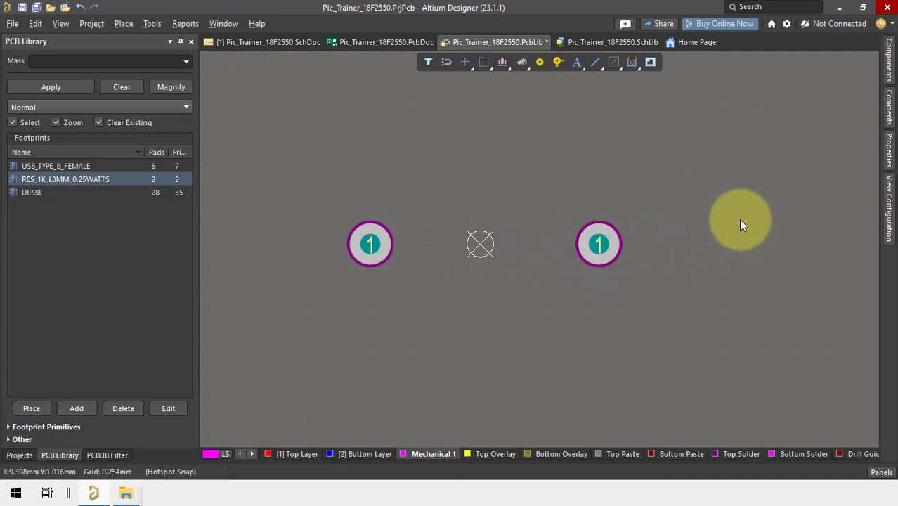
{"action": "left_click", "coordinate": [592, 251]}
{"action": "left_click", "coordinate": [888, 150]}
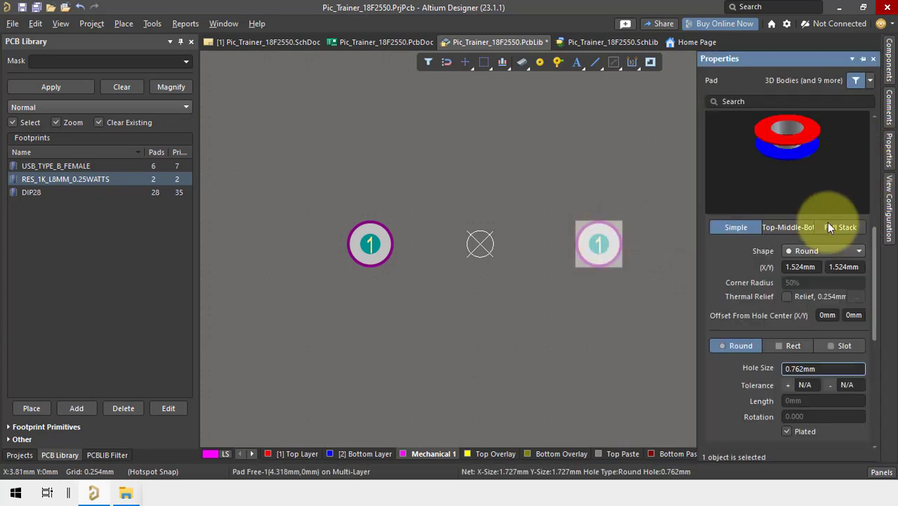
{"action": "scroll", "coordinate": [812, 280], "scroll_direction": "up", "scroll_amount": 5}
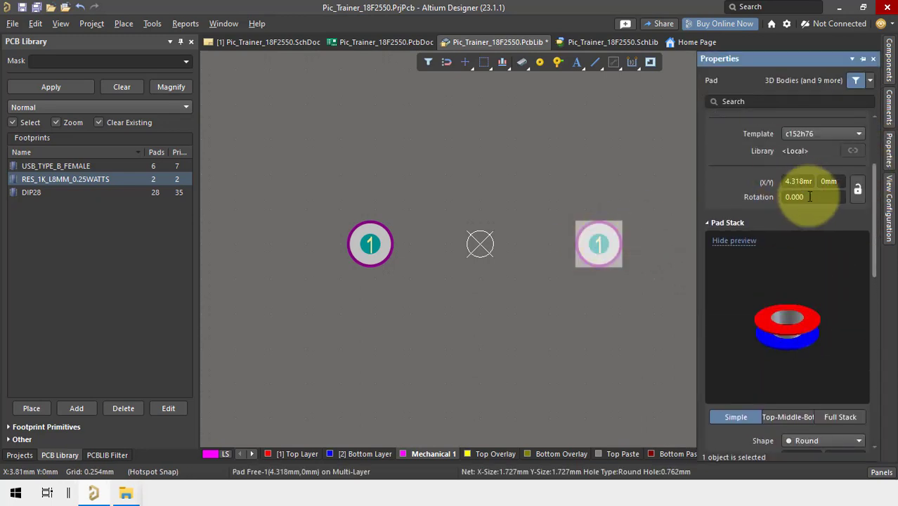
{"action": "scroll", "coordinate": [762, 196], "scroll_direction": "up", "scroll_amount": 3}
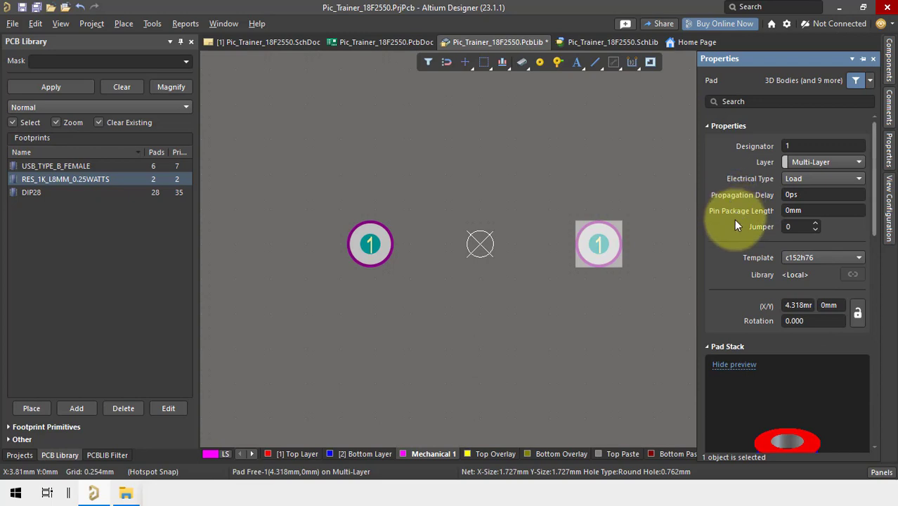
{"action": "scroll", "coordinate": [745, 211], "scroll_direction": "down", "scroll_amount": 5}
{"action": "left_click", "coordinate": [788, 146]}
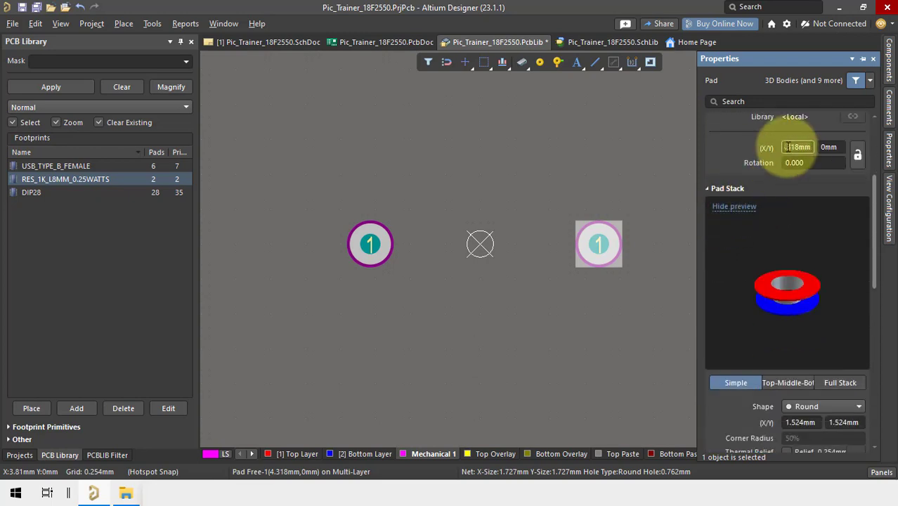
{"action": "key", "text": "BackSpace"}
{"action": "type", "text": "4"}
{"action": "key", "text": "Return"}
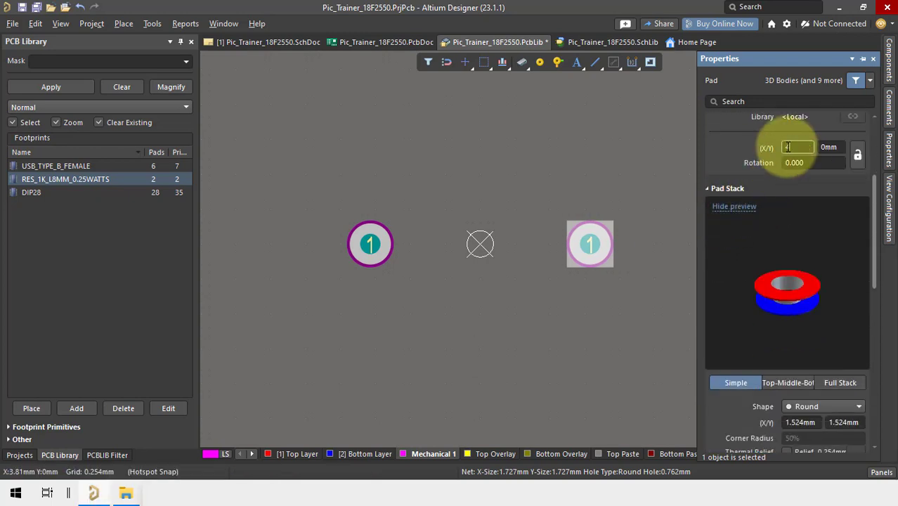
- Set the copied pad's designator to 2 and deselect the pad
{"action": "scroll", "coordinate": [732, 157], "scroll_direction": "up", "scroll_amount": 5}
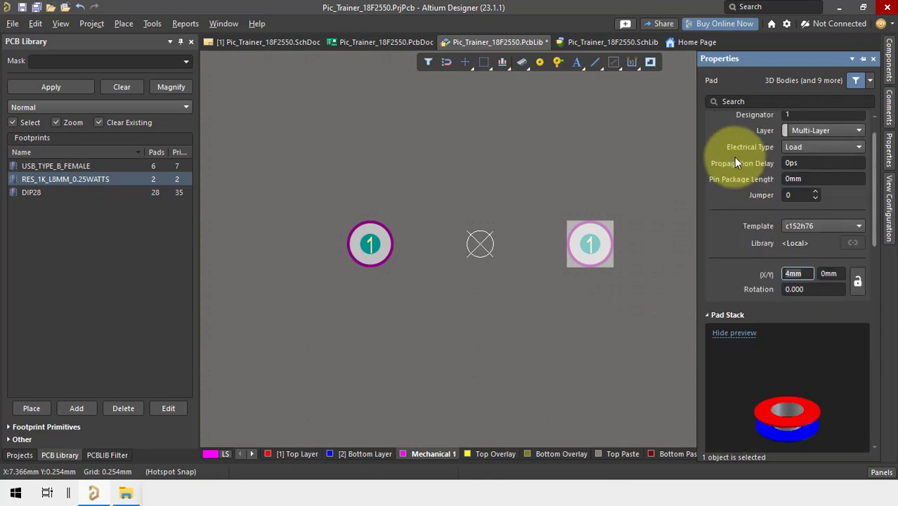
{"action": "double_click", "coordinate": [794, 145]}
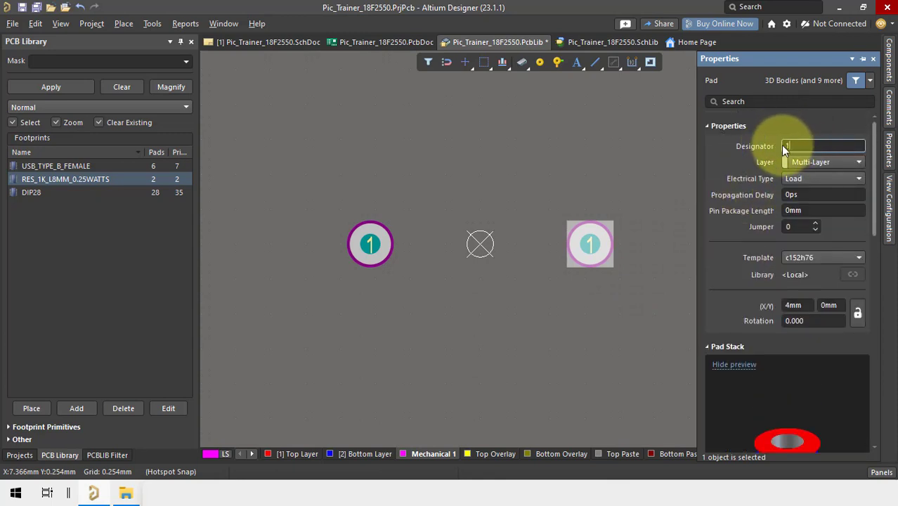
{"action": "type", "text": "2"}
{"action": "key", "text": "Return"}
{"action": "left_click", "coordinate": [622, 202]}
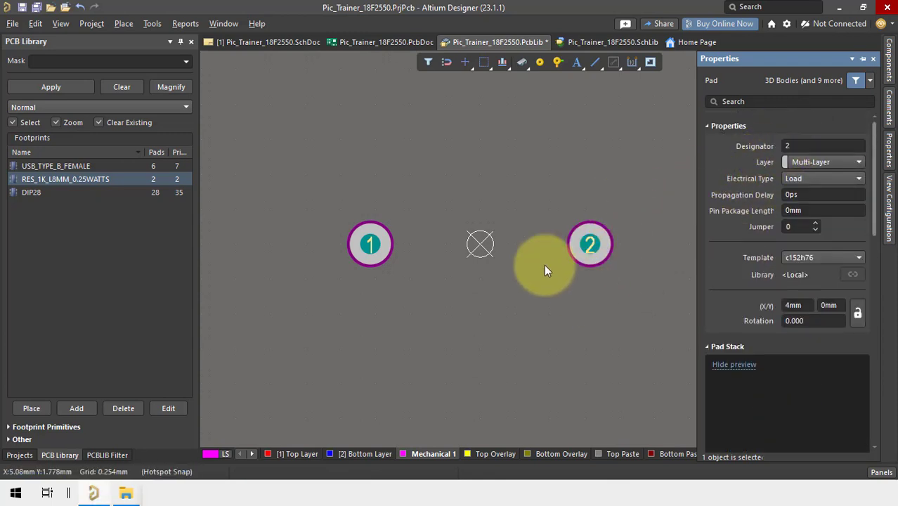
- Make Top Overlay the active layer and set the snap grid to 0.25 mm for line placement
{"action": "scroll", "coordinate": [511, 339], "scroll_direction": "up", "scroll_amount": 1, "text": "ctrl"}
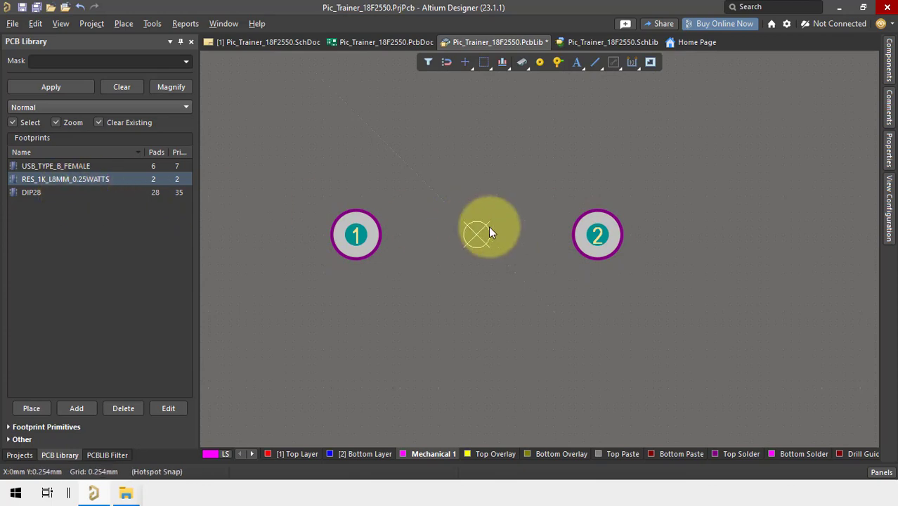
{"action": "right_click_drag", "start_coordinate": [517, 232], "coordinate": [571, 201]}
{"action": "scroll", "coordinate": [569, 200], "scroll_direction": "up", "scroll_amount": 1, "text": "ctrl"}
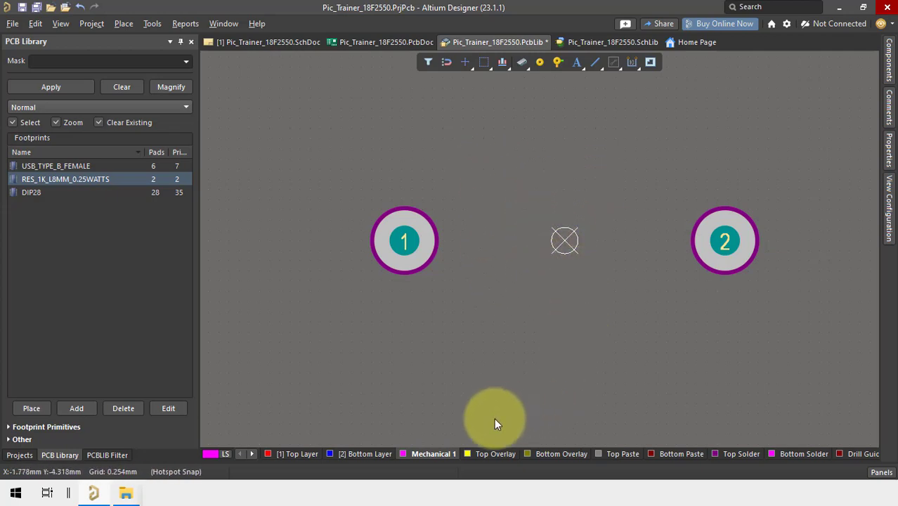
{"action": "left_click", "coordinate": [482, 454]}
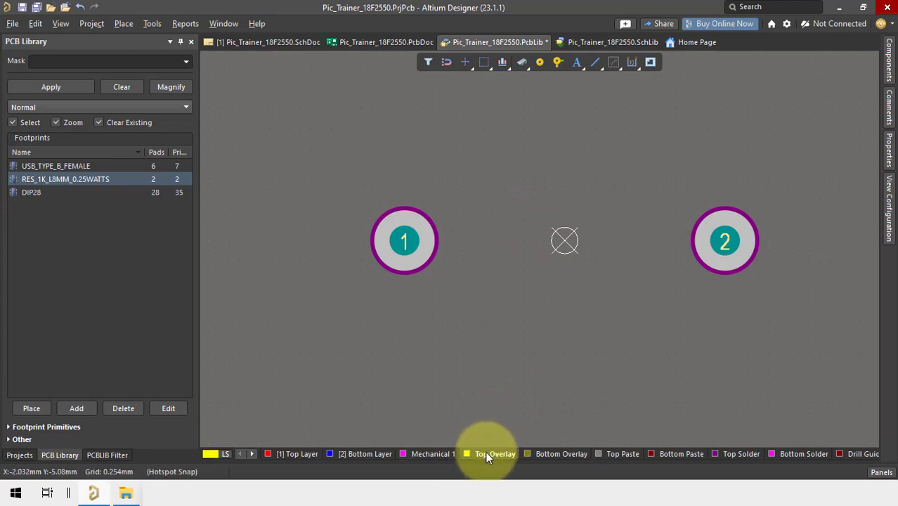
{"action": "left_click", "coordinate": [595, 62]}
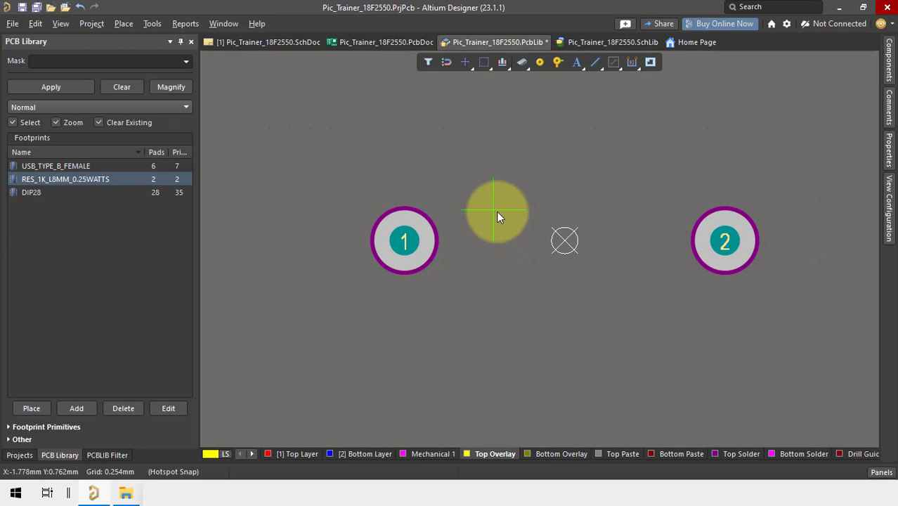
{"action": "key", "text": "g"}
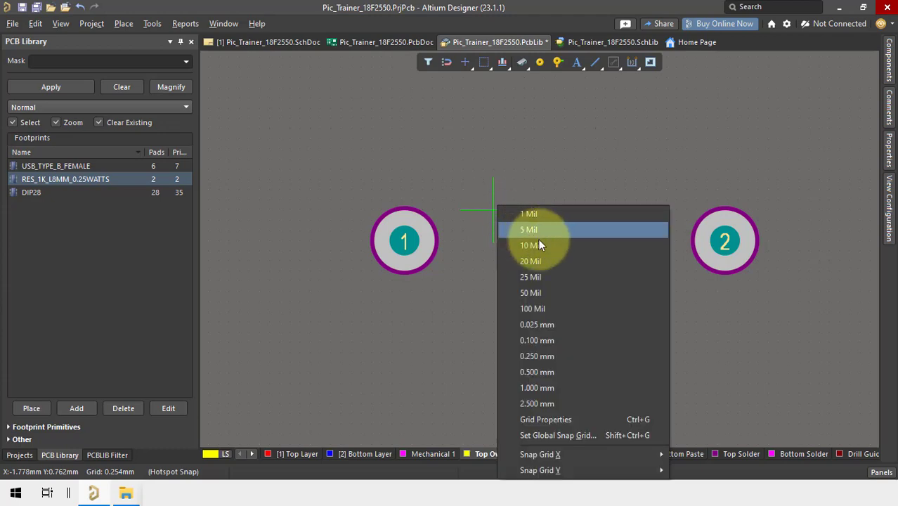
{"action": "left_click", "coordinate": [533, 374]}
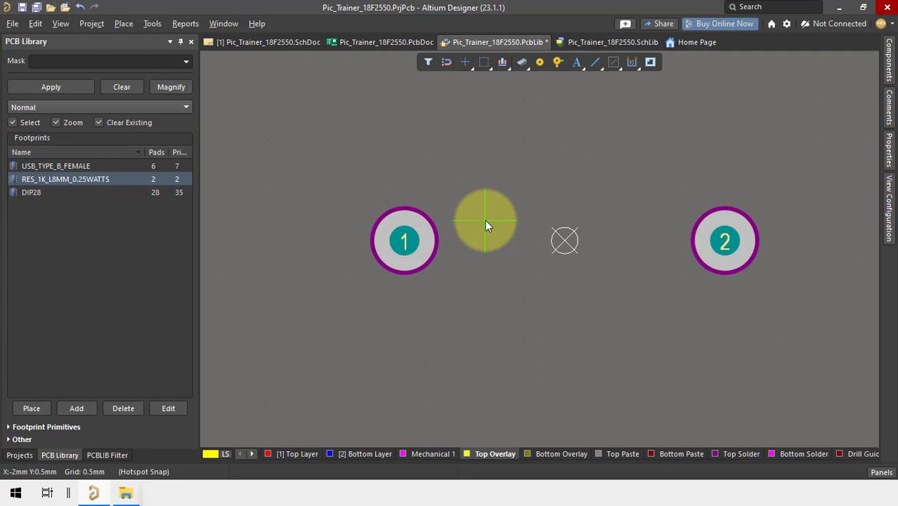
{"action": "key", "text": "g"}
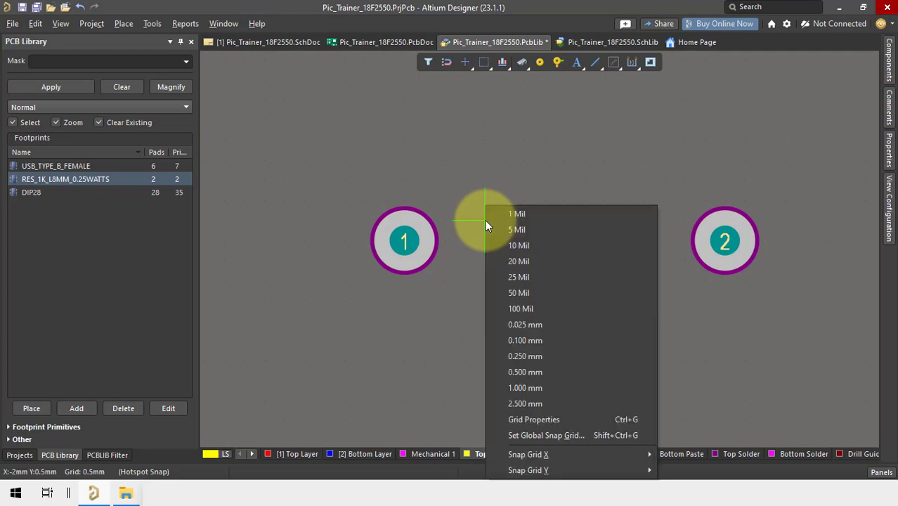
{"action": "left_click", "coordinate": [528, 356]}
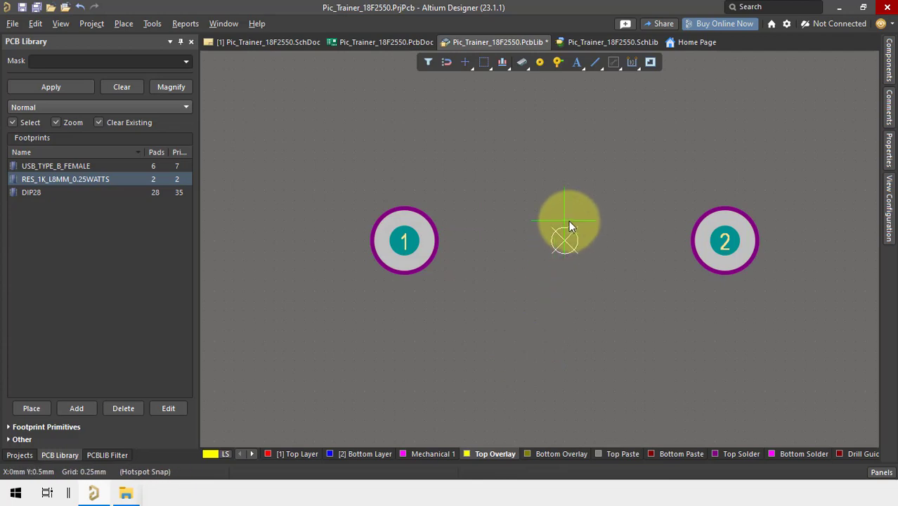
{"action": "key", "text": "p"}
{"action": "key", "text": "l"}
{"action": "left_click", "coordinate": [476, 221]}
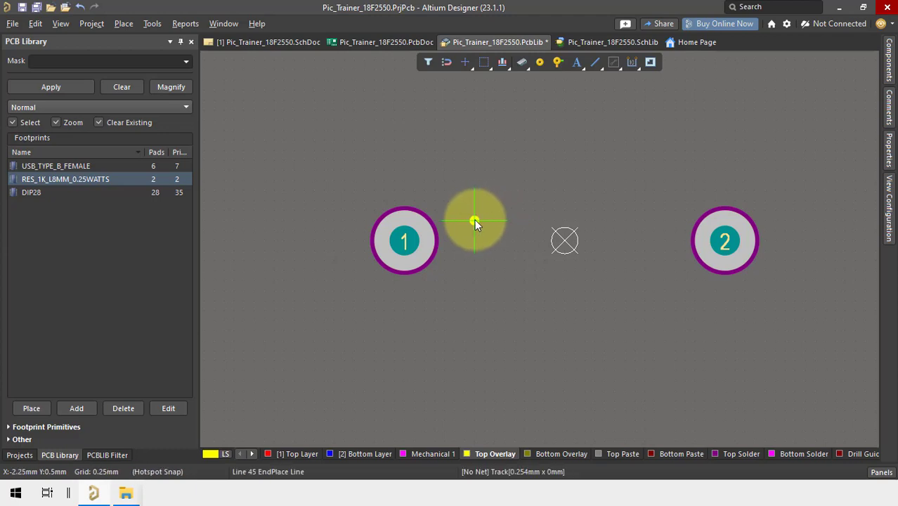
{"action": "right_click", "coordinate": [474, 219]}
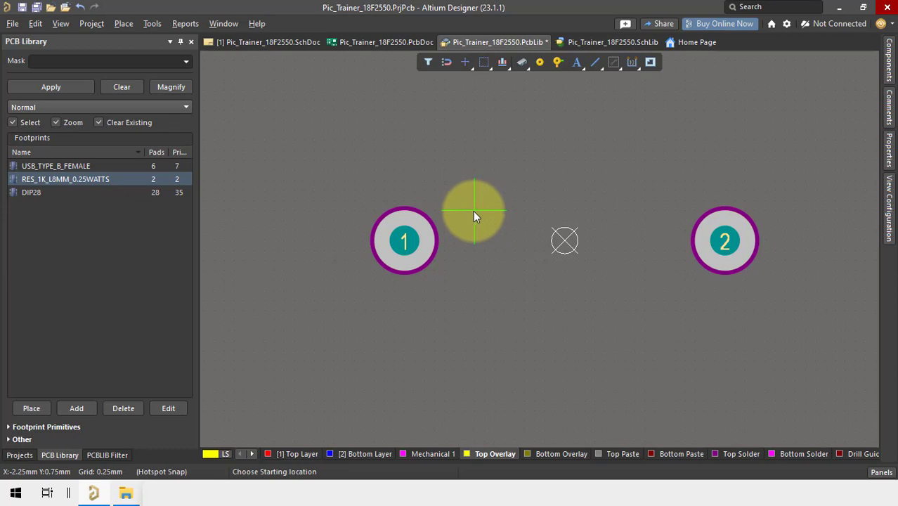
{"action": "left_click", "coordinate": [473, 211]}
{"action": "right_click", "coordinate": [474, 211]}
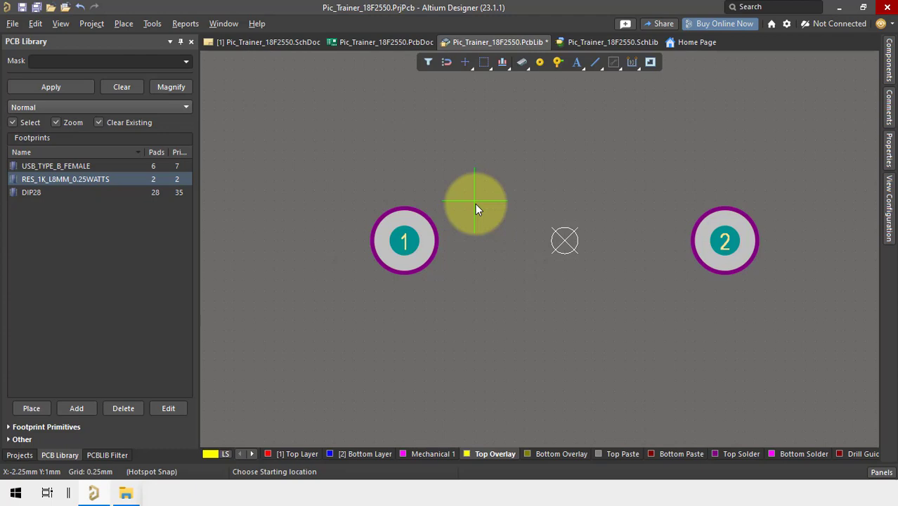
- Draw the resistor body outline on Top Overlay as a 4.5 mm by 2 mm rectangle of lines centred on the origin
{"action": "left_click", "coordinate": [474, 204]}
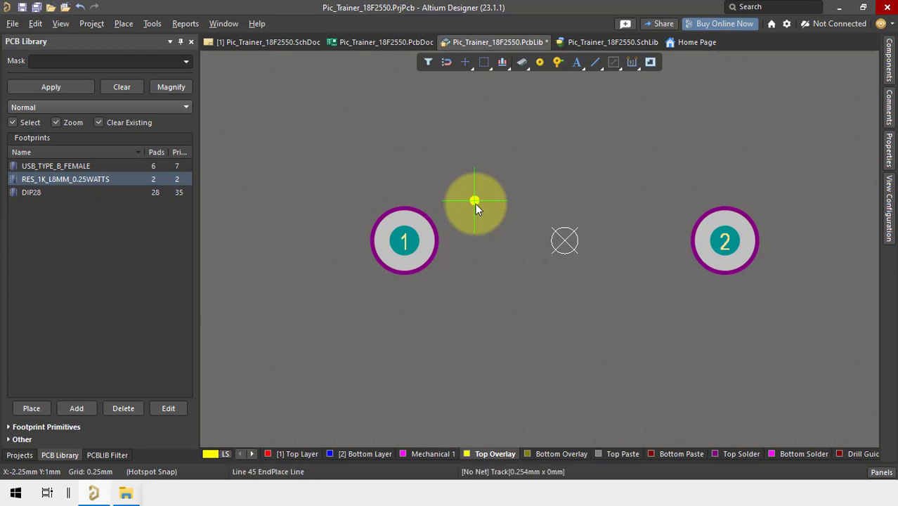
{"action": "left_click", "coordinate": [653, 200]}
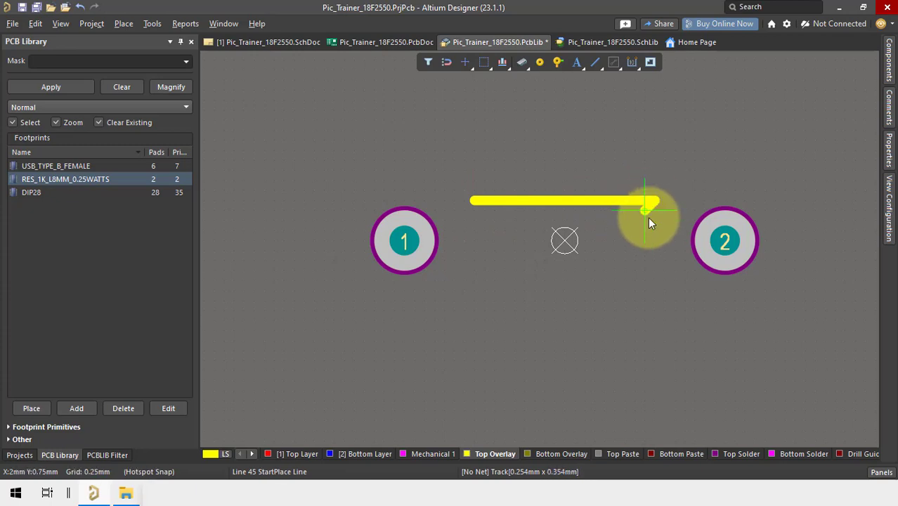
{"action": "left_click", "coordinate": [658, 283]}
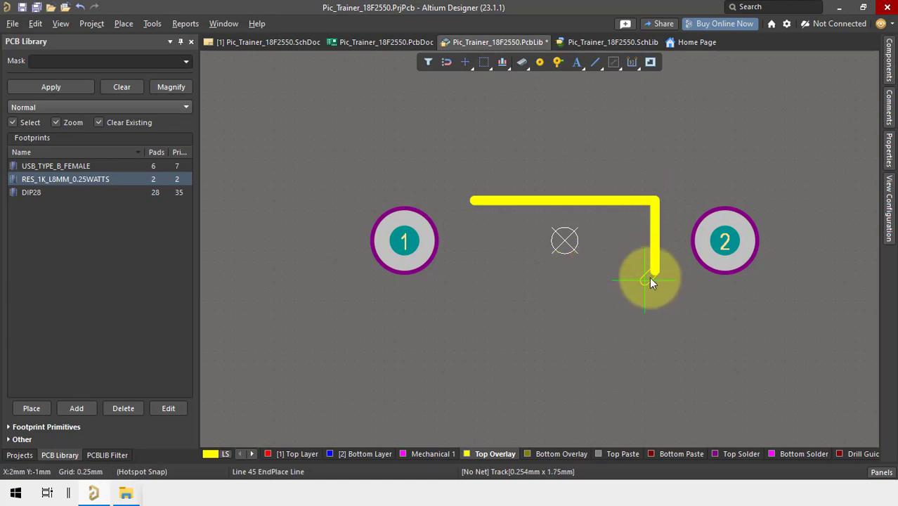
{"action": "left_click", "coordinate": [658, 281]}
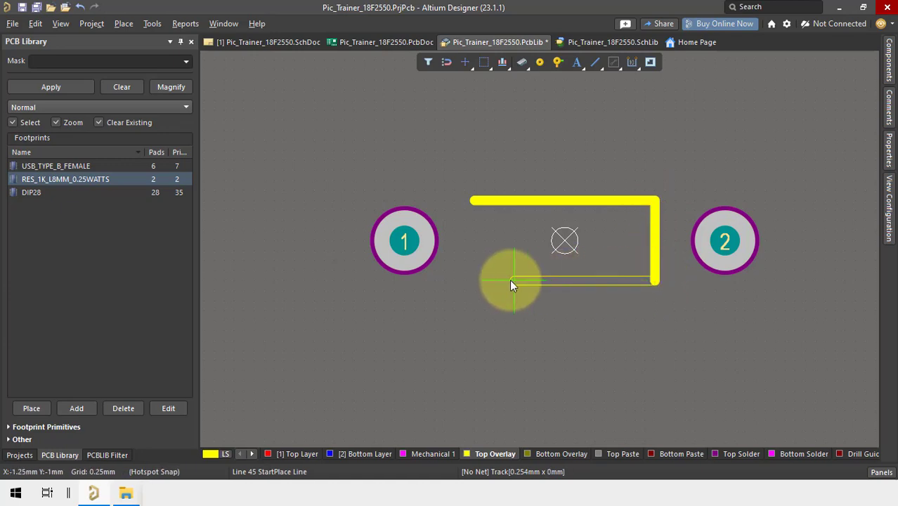
{"action": "left_click", "coordinate": [473, 279]}
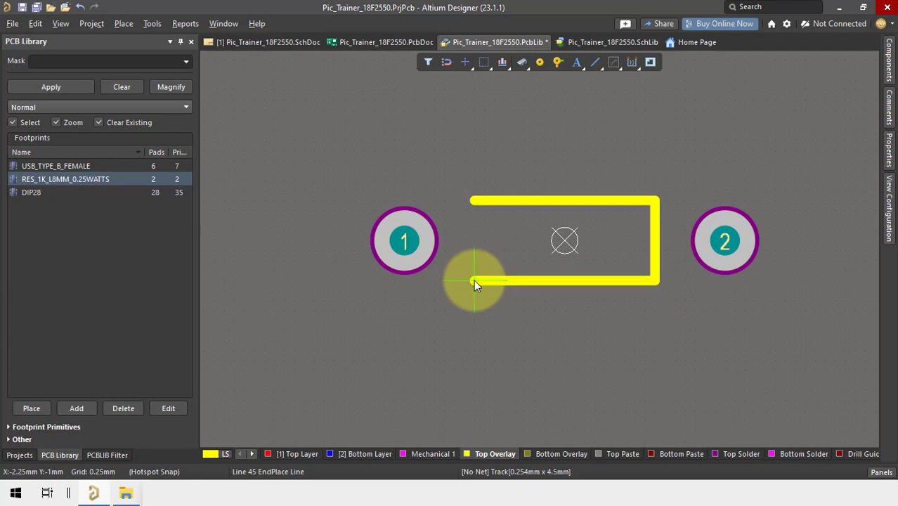
{"action": "left_click", "coordinate": [473, 204]}
{"action": "right_click", "coordinate": [472, 202]}
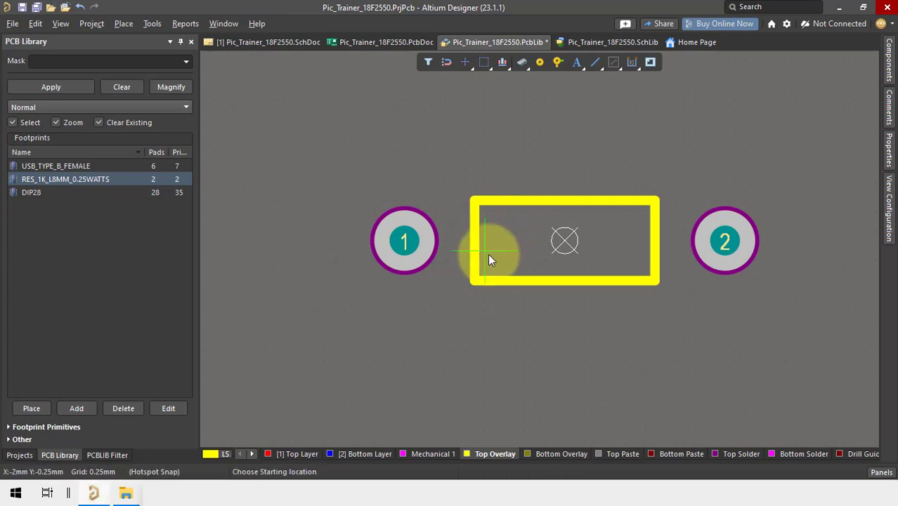
- Draw a 0.5 mm lead line on Top Overlay from the body outline at X -2.25 mm, Y 0 toward pad 1 and check its length
{"action": "scroll", "coordinate": [484, 255], "scroll_direction": "up", "scroll_amount": 2, "text": "ctrl"}
{"action": "scroll", "coordinate": [475, 255], "scroll_direction": "down", "scroll_amount": 2, "text": "ctrl"}
{"action": "scroll", "coordinate": [475, 253], "scroll_direction": "up", "scroll_amount": 3, "text": "ctrl"}
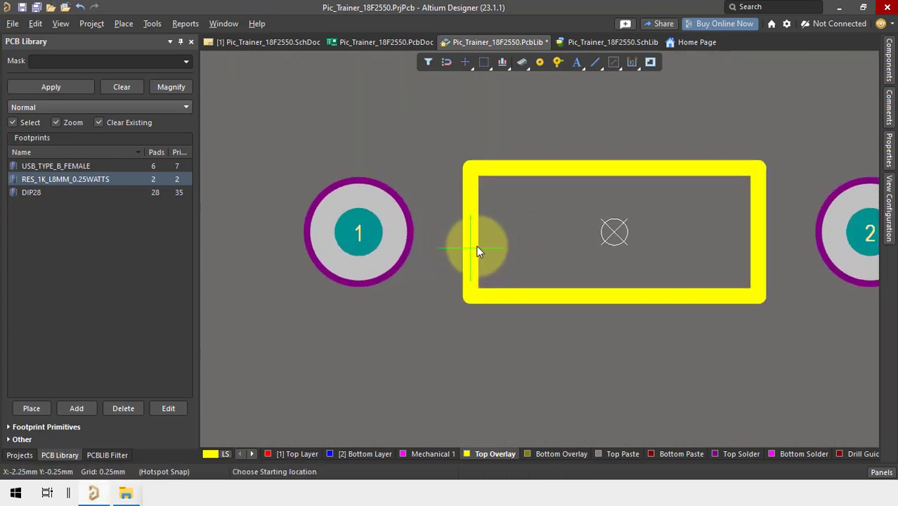
{"action": "left_click", "coordinate": [473, 234]}
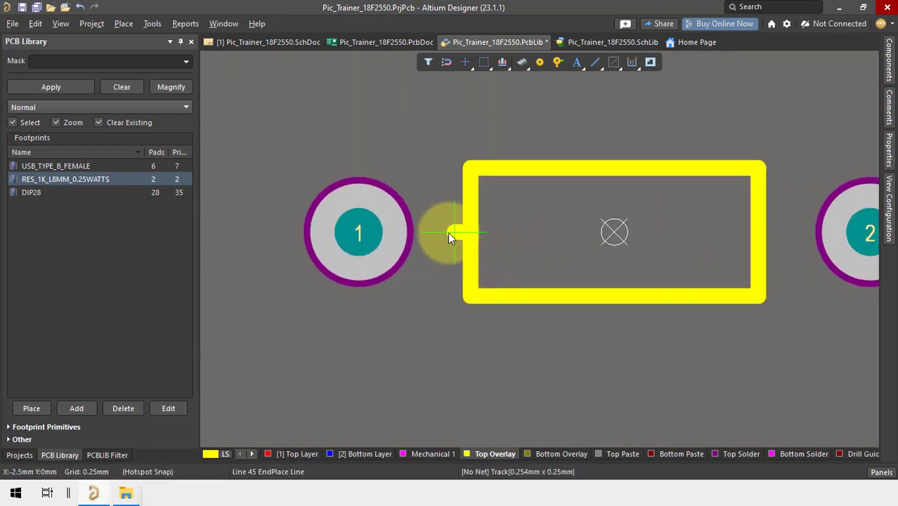
{"action": "left_click", "coordinate": [435, 234]}
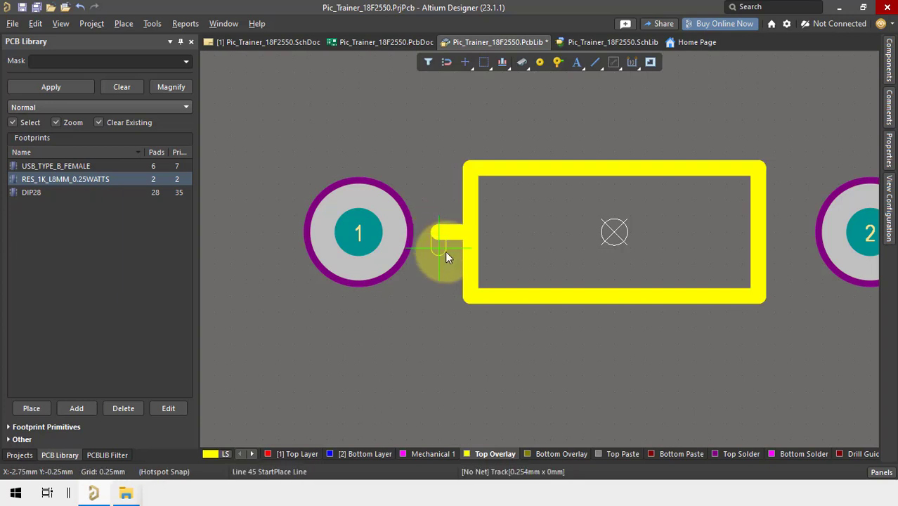
{"action": "right_click", "coordinate": [438, 242]}
{"action": "right_click", "coordinate": [449, 237]}
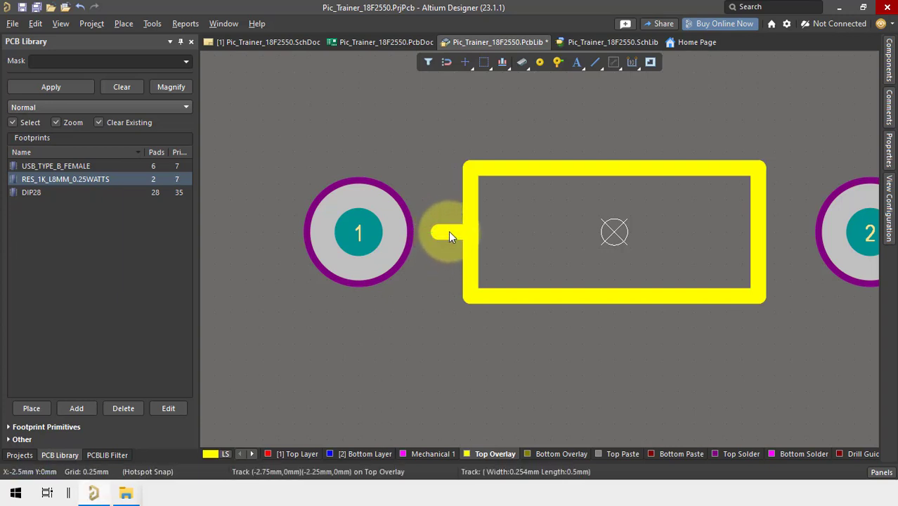
{"action": "left_click", "coordinate": [885, 158]}
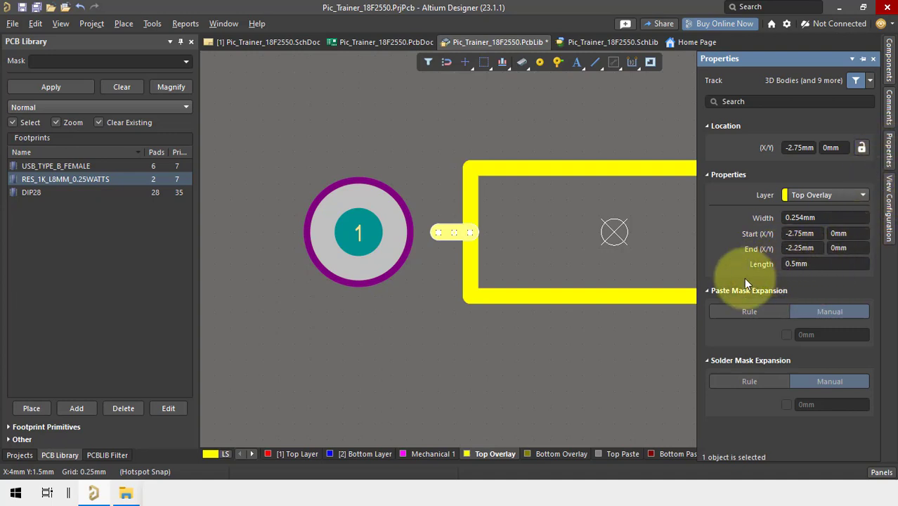
{"action": "right_click_drag", "start_coordinate": [587, 332], "coordinate": [427, 319]}
{"action": "left_click", "coordinate": [497, 322]}
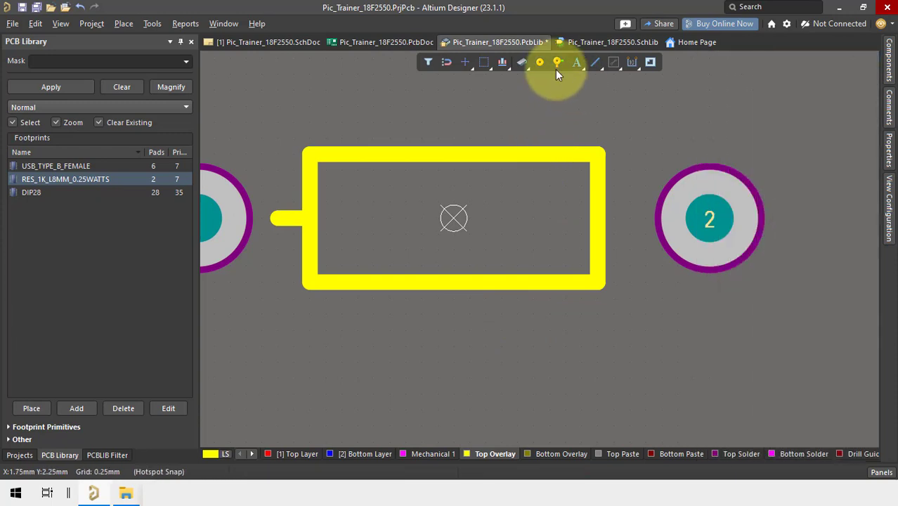
- Draw a 0.5 mm lead line from the body outline at X 2.25 mm, Y 0 toward pad 2 and check its length
{"action": "left_click", "coordinate": [587, 66]}
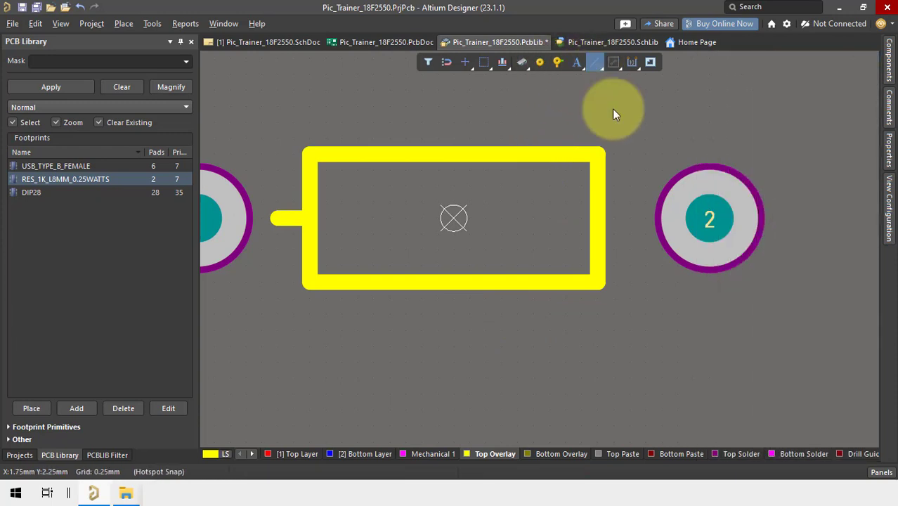
{"action": "left_click", "coordinate": [597, 222]}
{"action": "left_click", "coordinate": [630, 220]}
{"action": "right_click", "coordinate": [630, 220]}
{"action": "right_click", "coordinate": [631, 219]}
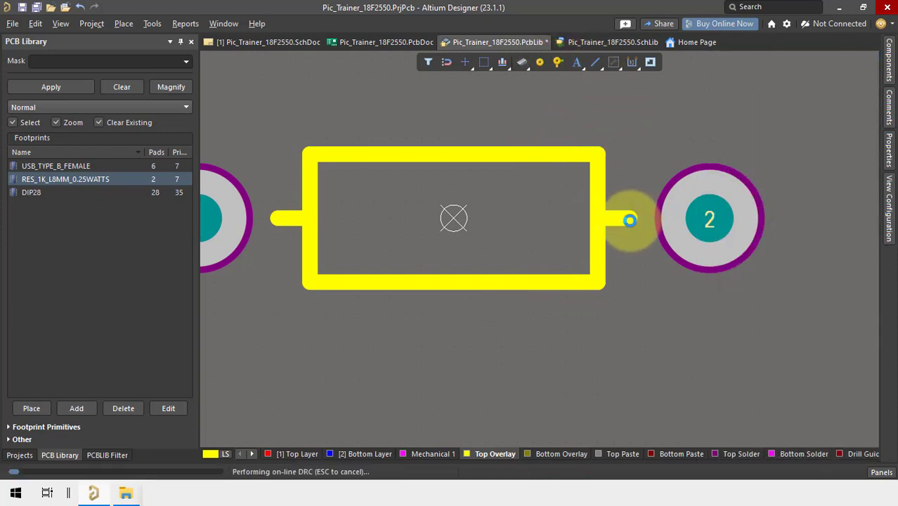
{"action": "left_click", "coordinate": [625, 221]}
{"action": "left_click", "coordinate": [888, 150]}
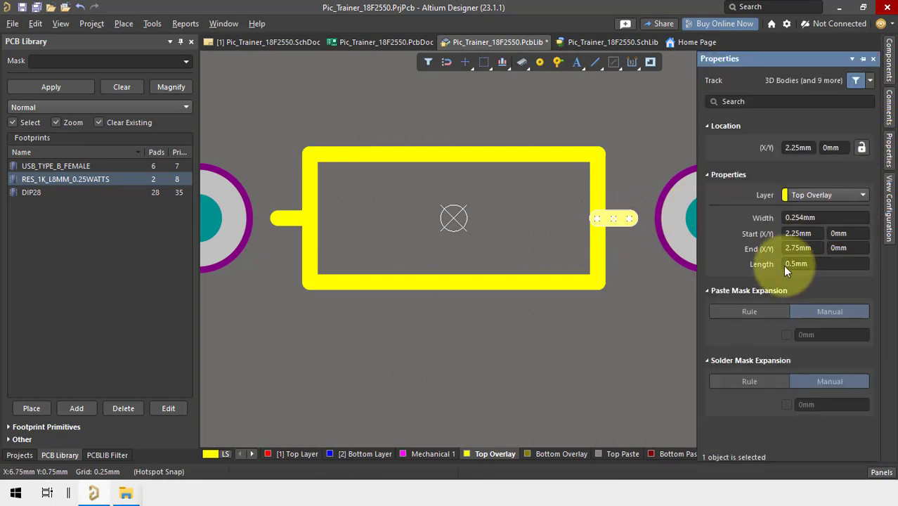
{"action": "left_click", "coordinate": [604, 331]}
- Look over the completed resistor footprint and save the PCB library
{"action": "scroll", "coordinate": [575, 312], "scroll_direction": "down", "scroll_amount": 1, "text": "ctrl"}
{"action": "right_click_drag", "start_coordinate": [575, 312], "coordinate": [613, 322]}
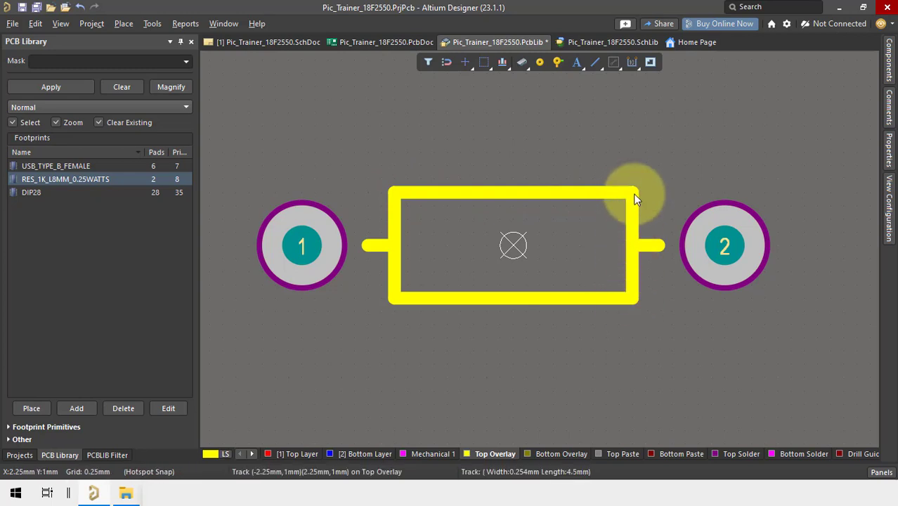
{"action": "scroll", "coordinate": [612, 330], "scroll_direction": "down", "scroll_amount": 2, "text": "ctrl"}
{"action": "right_click_drag", "start_coordinate": [614, 305], "coordinate": [611, 286]}
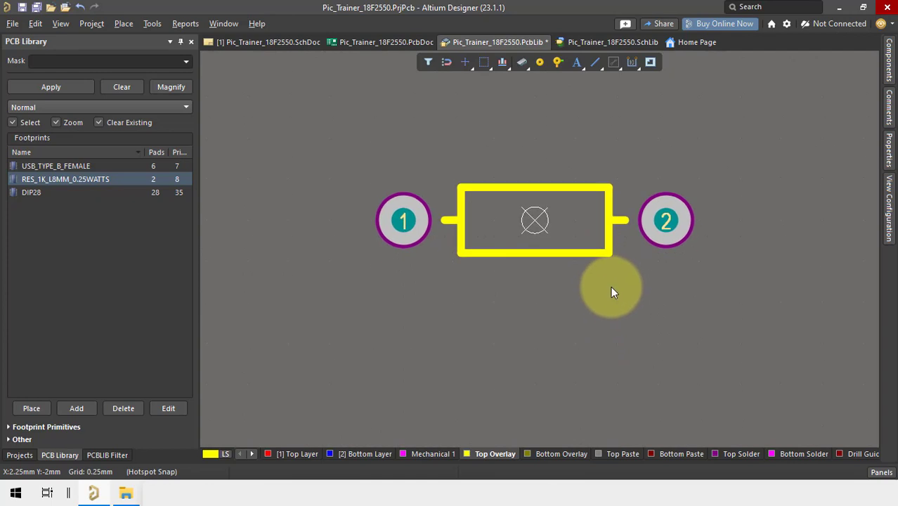
{"action": "scroll", "coordinate": [611, 290], "scroll_direction": "up", "scroll_amount": 2, "text": "ctrl"}
{"action": "key", "text": "ctrl+s"}
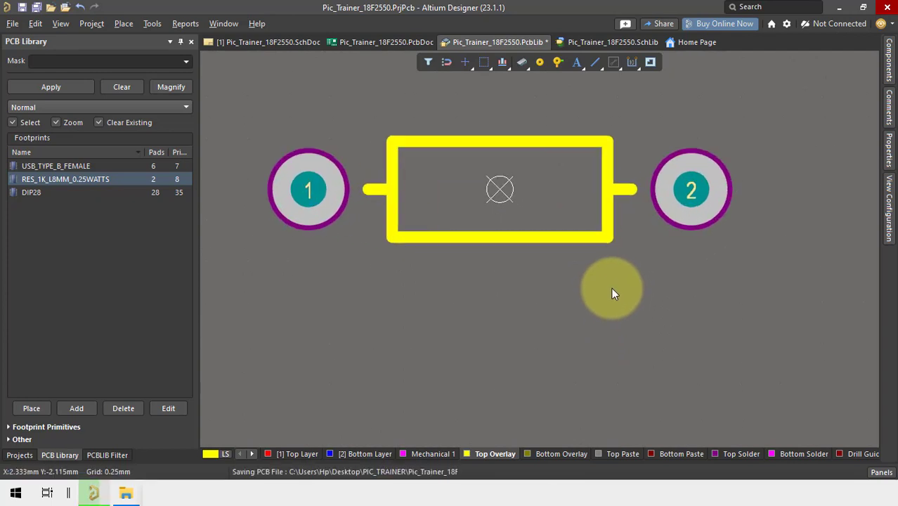
{"action": "scroll", "coordinate": [611, 289], "scroll_direction": "up", "scroll_amount": 1}
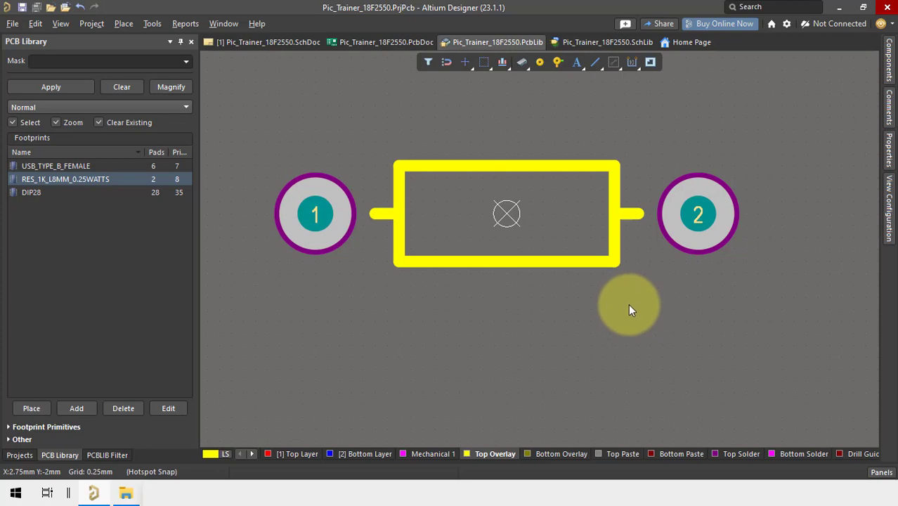
{"action": "right_click_drag", "start_coordinate": [608, 316], "coordinate": [623, 331]}
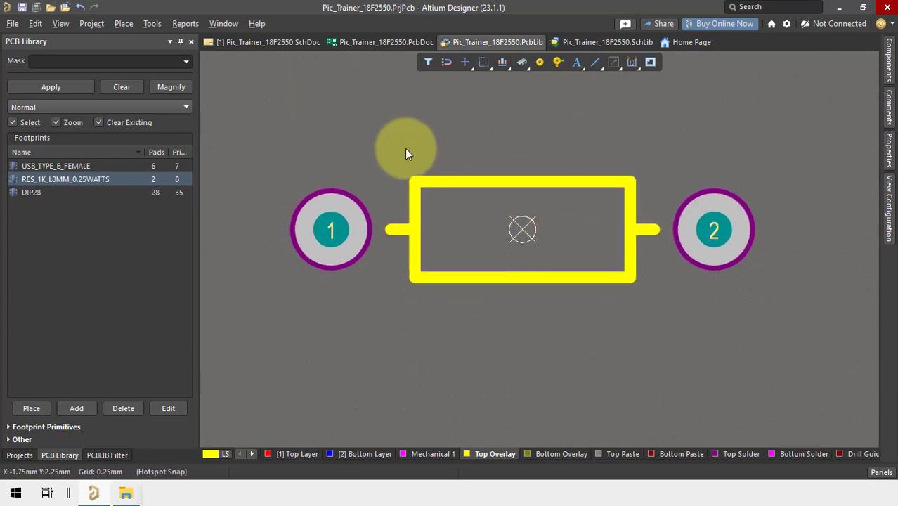
- Duplicate the RES_1K_L8MM_0.25WATTS footprint and rename the copy Res_10K_L8mm_0.25Watts
{"action": "left_click", "coordinate": [91, 179]}
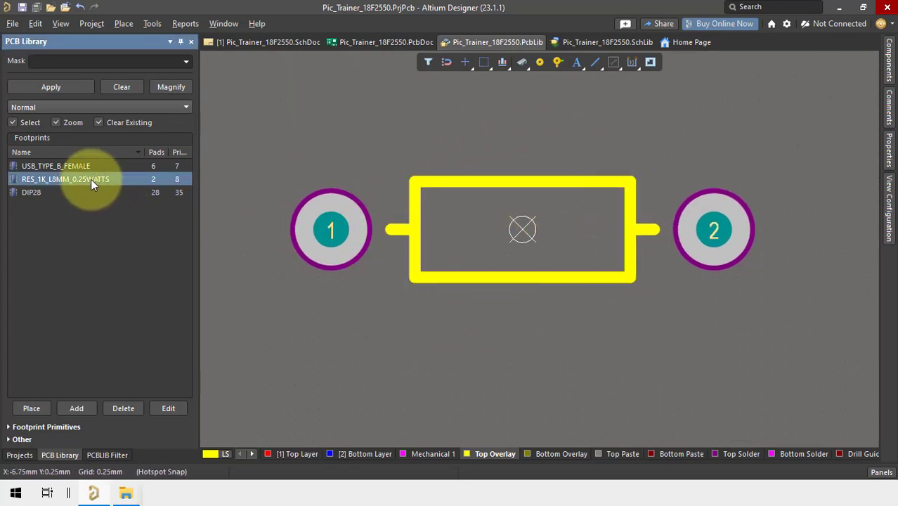
{"action": "key", "text": "ctrl+v"}
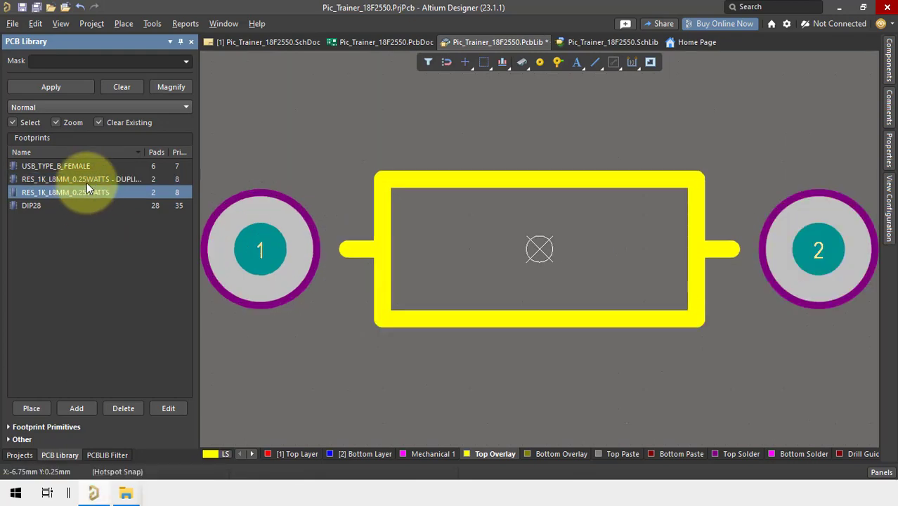
{"action": "left_click", "coordinate": [88, 179]}
{"action": "double_click", "coordinate": [54, 178]}
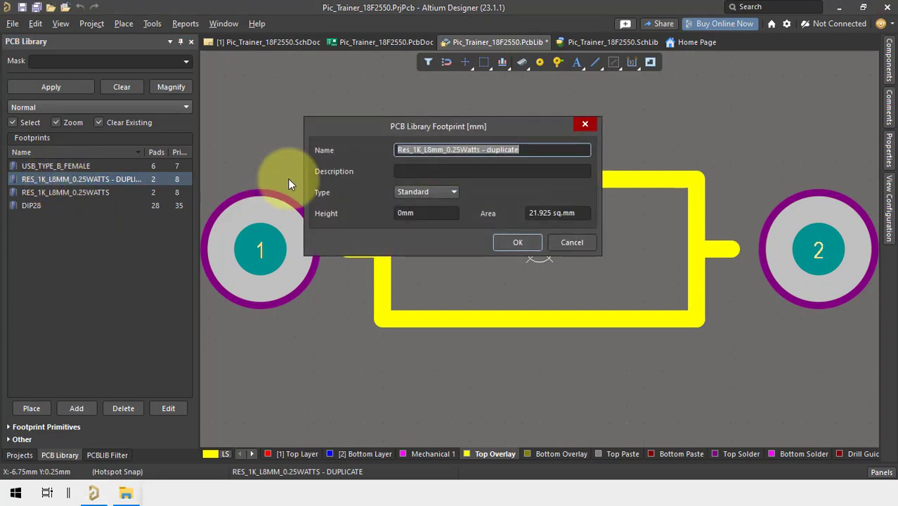
{"action": "left_click", "coordinate": [416, 149]}
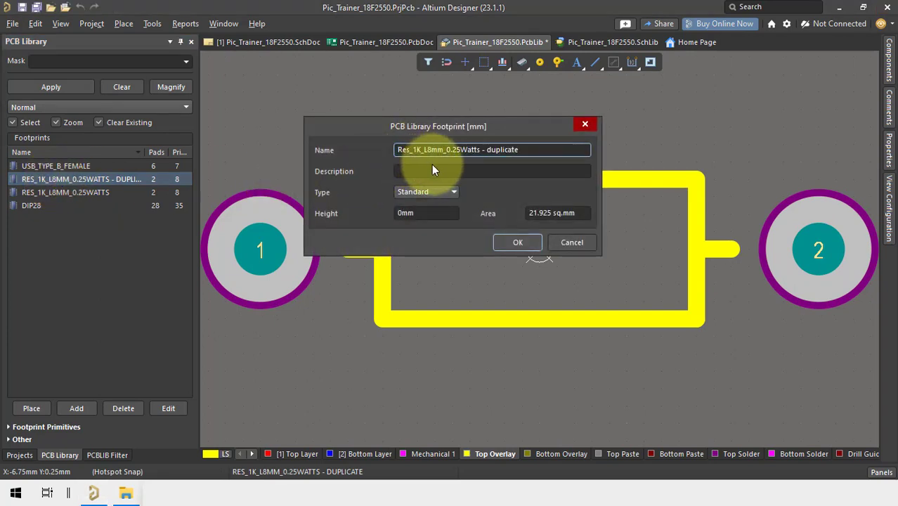
{"action": "type", "text": "0"}
{"action": "left_click_drag", "start_coordinate": [485, 149], "coordinate": [571, 150]}
{"action": "key", "text": "BackSpace"}
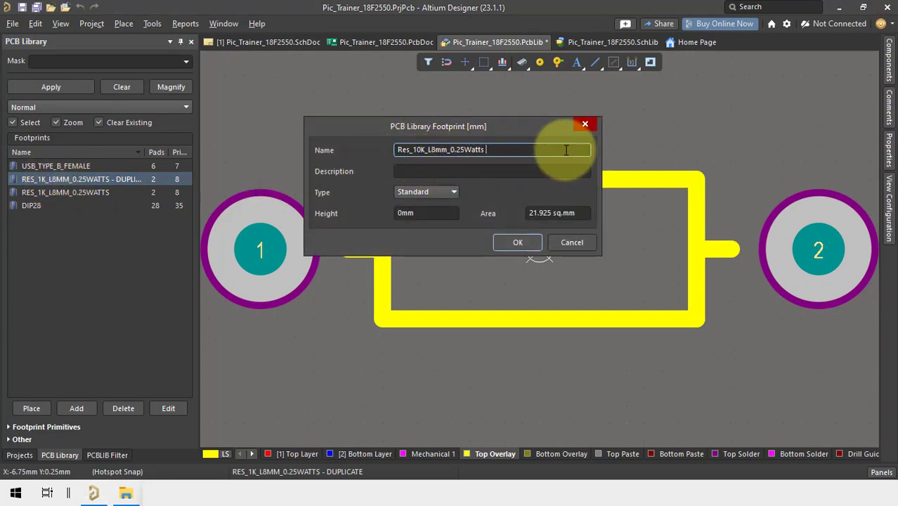
{"action": "left_click", "coordinate": [534, 242]}
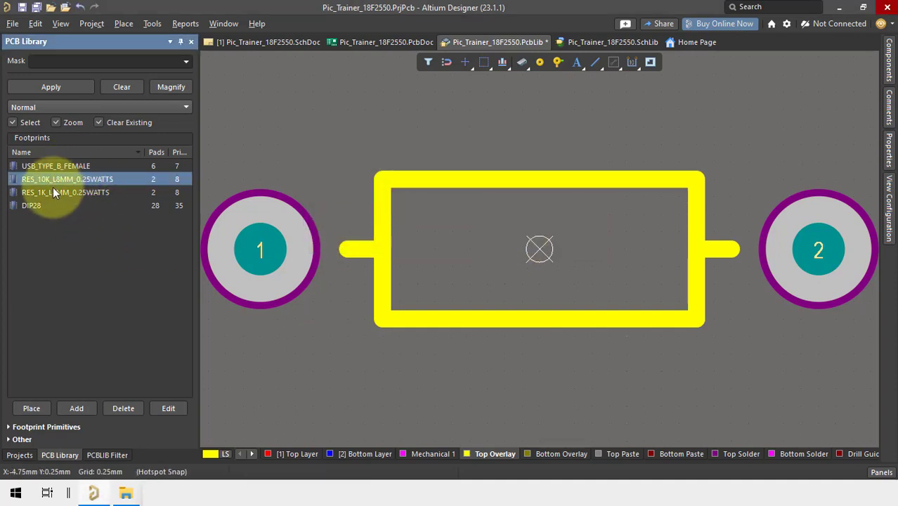
- Place the R1K_P8mm_0.25W 3D body on the RES_1K_L8MM_0.25WATTS footprint at about X -0.25 mm, Y 1.75 mm
{"action": "left_click", "coordinate": [73, 191]}
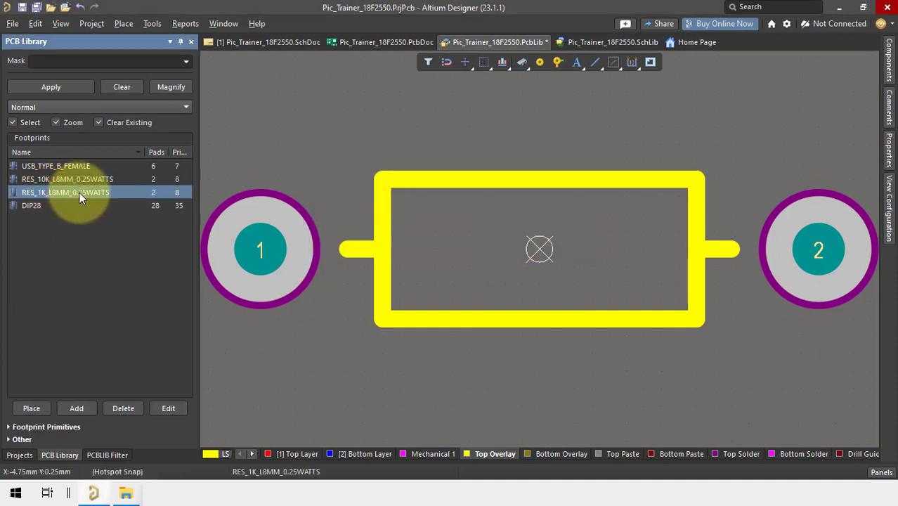
{"action": "right_click_drag", "start_coordinate": [530, 324], "coordinate": [529, 288]}
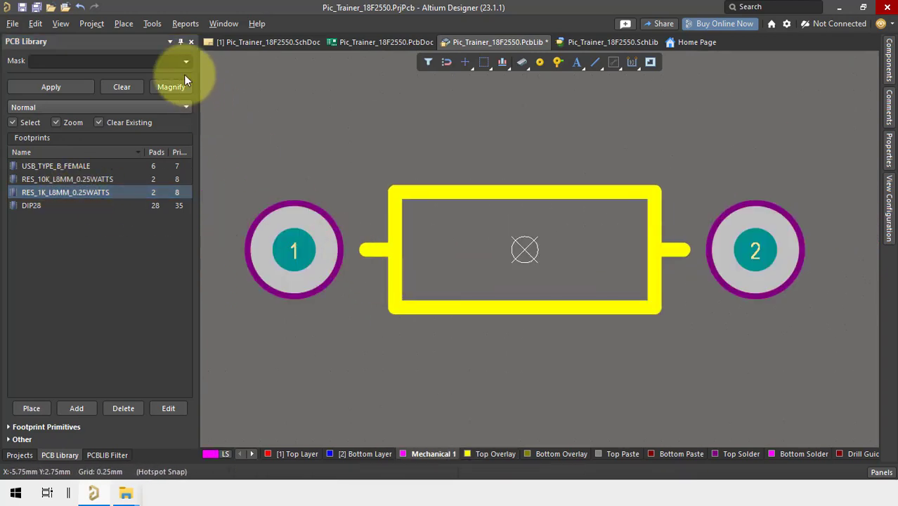
{"action": "left_click", "coordinate": [124, 24]}
{"action": "left_click", "coordinate": [159, 153]}
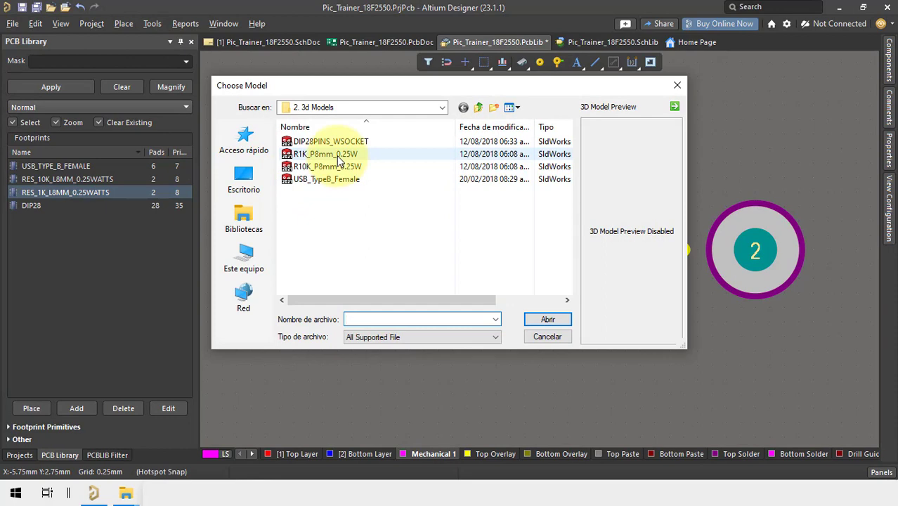
{"action": "left_click", "coordinate": [337, 155]}
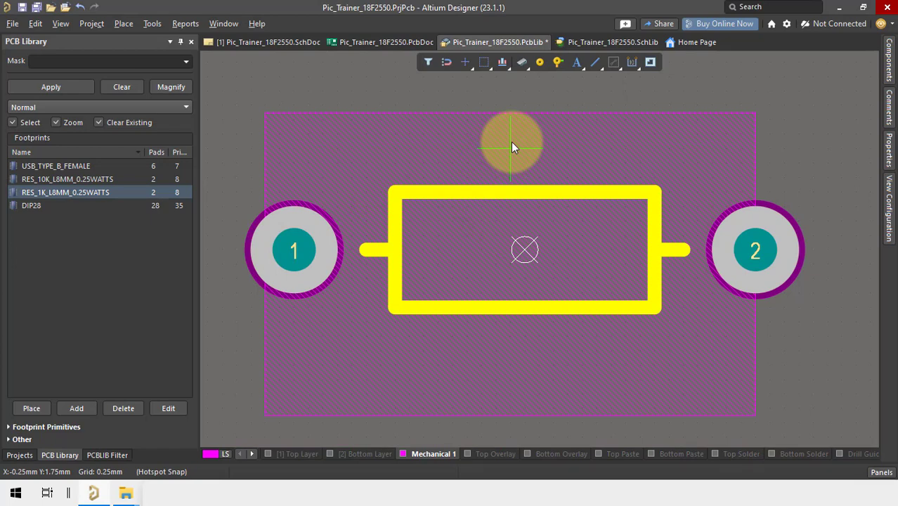
{"action": "left_click", "coordinate": [512, 143]}
- Examine the placed resistor model's orientation against the pads in 3D and return to the 2D view
{"action": "key", "text": "3"}
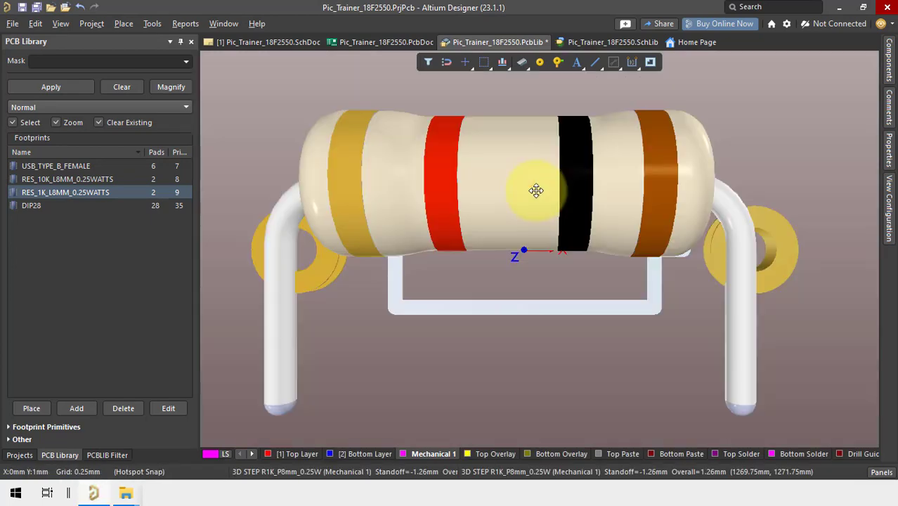
{"action": "scroll", "coordinate": [529, 194], "scroll_direction": "down", "scroll_amount": 5, "text": "ctrl"}
{"action": "scroll", "coordinate": [566, 228], "scroll_direction": "up", "scroll_amount": 2, "text": "ctrl"}
{"action": "right_click_drag", "start_coordinate": [553, 132], "coordinate": [540, 256], "text": "shift"}
{"action": "right_click", "coordinate": [545, 264]}
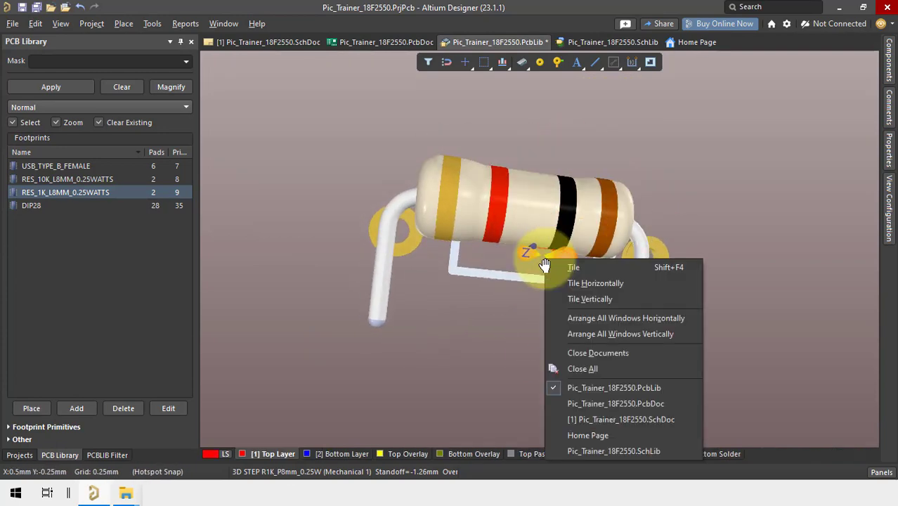
{"action": "key", "text": "Escape"}
{"action": "key", "text": "2"}
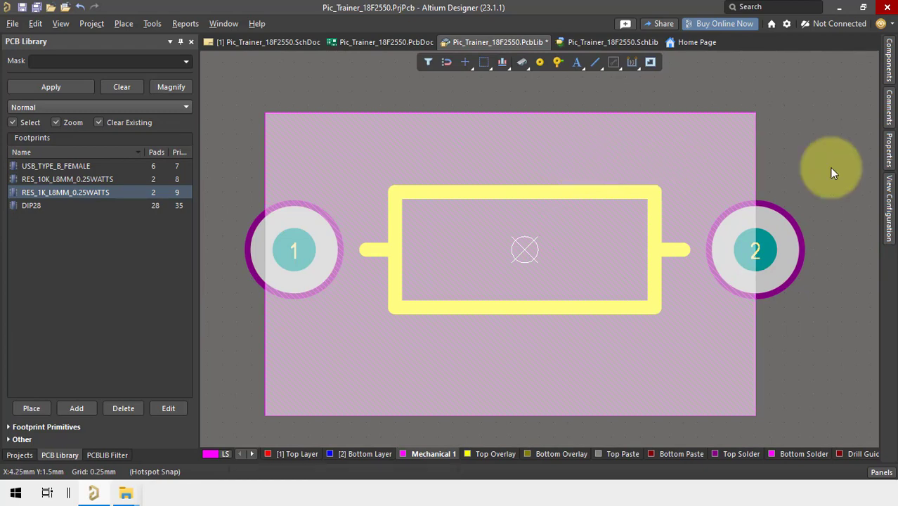
- Try a Z rotation of 270° on the resistor's 3D body and set it back to 360°
{"action": "left_click", "coordinate": [889, 149]}
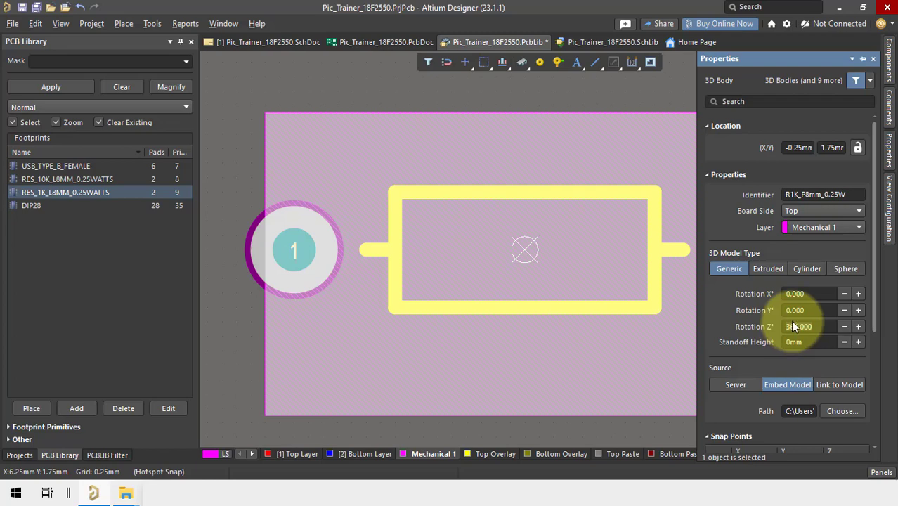
{"action": "key", "text": "Return"}
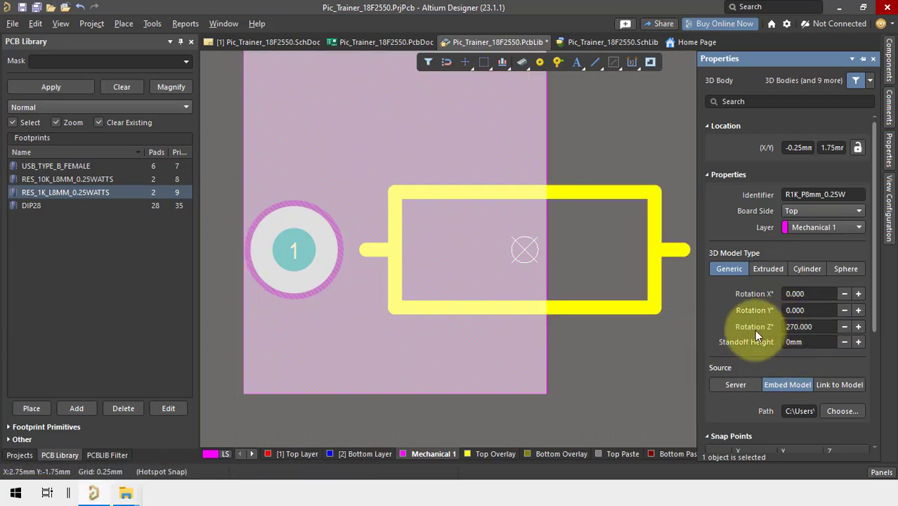
{"action": "key", "text": "BackSpace"}
{"action": "key", "text": "BackSpace"}
{"action": "key", "text": "BackSpace"}
{"action": "key", "text": "BackSpace"}
{"action": "key", "text": "BackSpace"}
{"action": "key", "text": "BackSpace"}
{"action": "key", "text": "BackSpace"}
{"action": "type", "text": "360"}
{"action": "key", "text": "Return"}
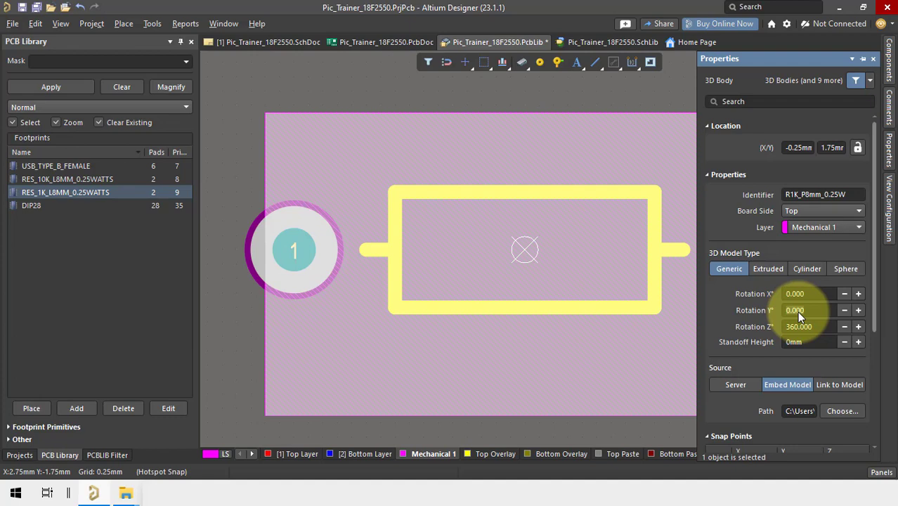
- Try a Y rotation of 90° on the resistor's 3D body and check the orientation in 3D
{"action": "left_click", "coordinate": [796, 312]}
{"action": "type", "text": "90"}
{"action": "key", "text": "Return"}
{"action": "left_click", "coordinate": [639, 363]}
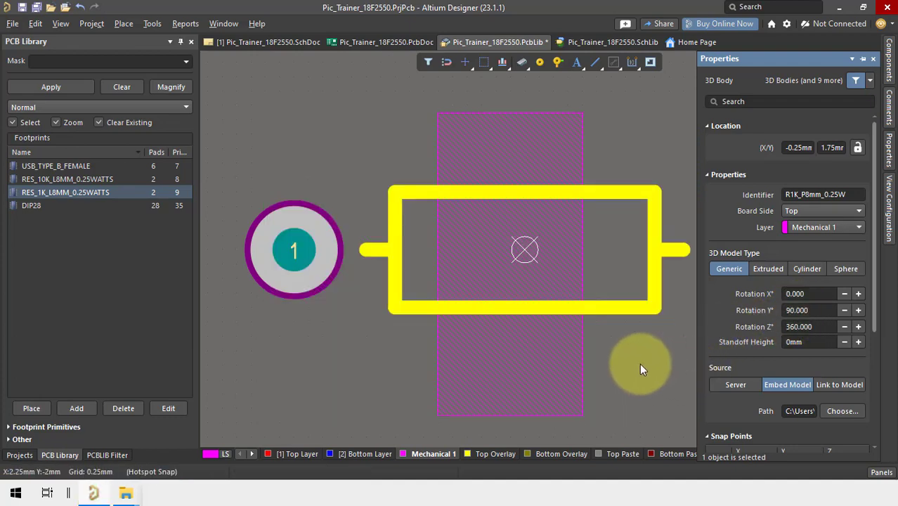
{"action": "key", "text": "3"}
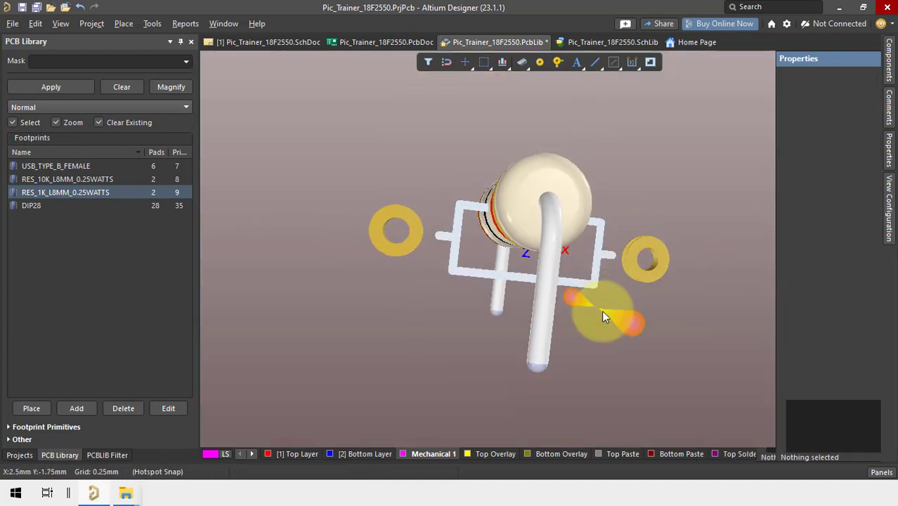
- Return to the 2D view and set the 3D body's Y rotation back to 0°
{"action": "key", "text": "2"}
{"action": "left_click", "coordinate": [550, 247]}
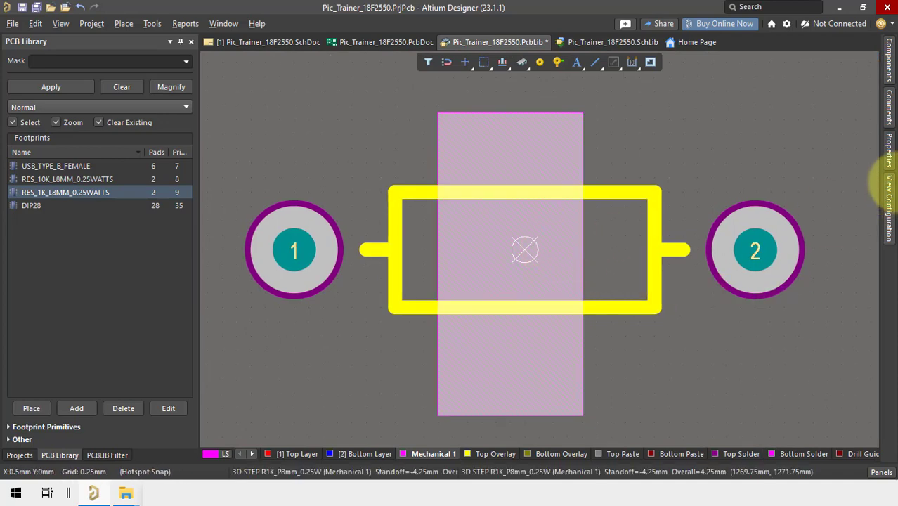
{"action": "mouse_move", "coordinate": [891, 156]}
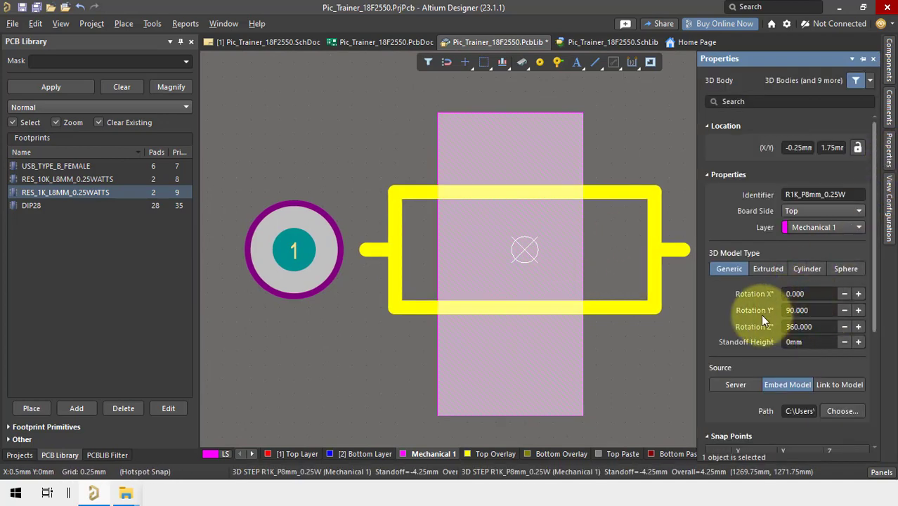
{"action": "key", "text": "BackSpace"}
{"action": "key", "text": "Return"}
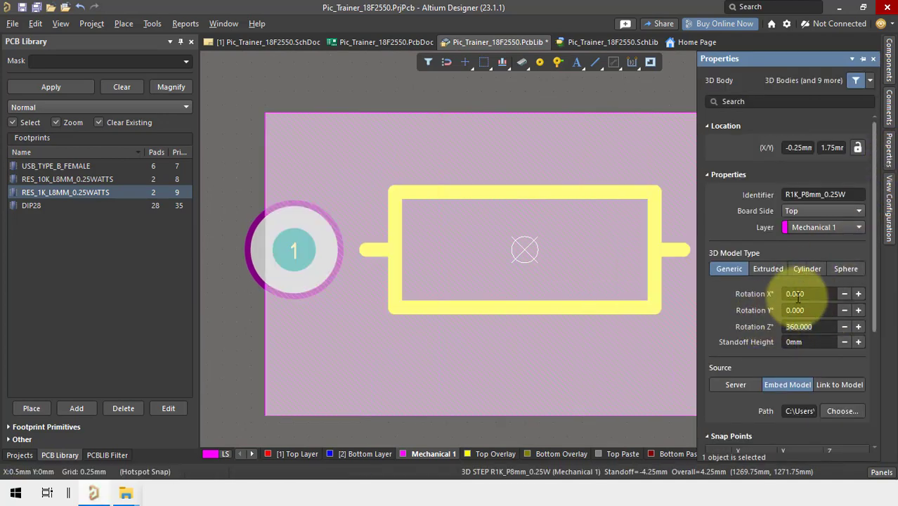
- Set the 1K resistor 3D body's X rotation to 90° and check its orientation in 3D
{"action": "left_click", "coordinate": [800, 294]}
{"action": "double_click", "coordinate": [794, 293]}
{"action": "type", "text": "90"}
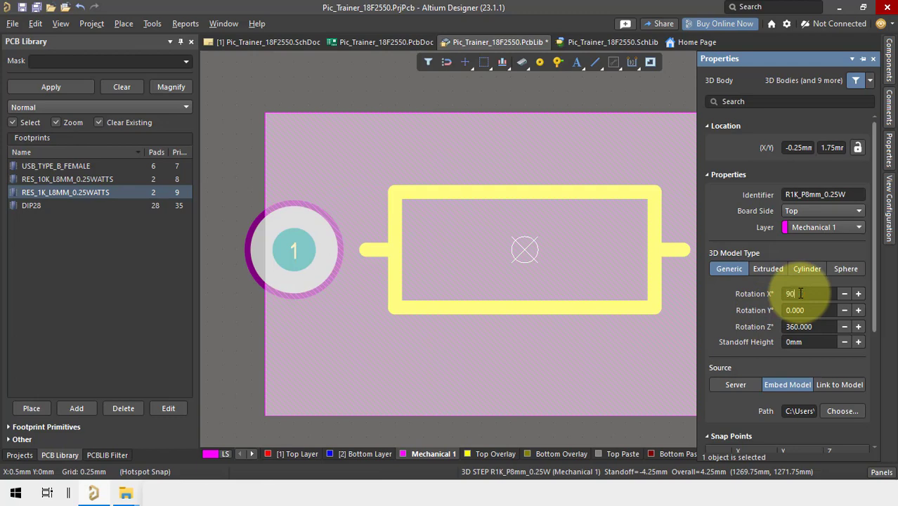
{"action": "key", "text": "Return"}
{"action": "key", "text": "3"}
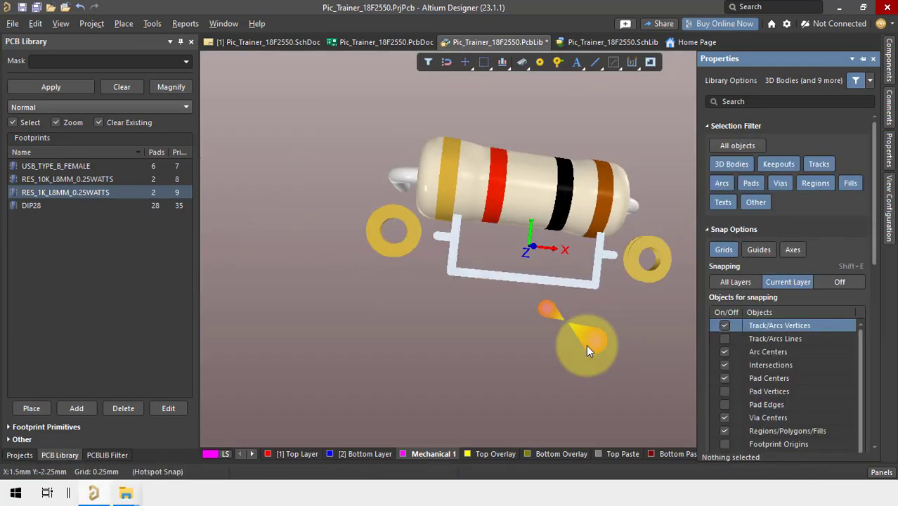
- Centre the 1K resistor's 3D body on the footprint origin and inspect its alignment with the pads in 3D
{"action": "key", "text": "2"}
{"action": "left_click_drag", "start_coordinate": [521, 167], "coordinate": [523, 248]}
{"action": "key", "text": "3"}
{"action": "right_click_drag", "start_coordinate": [556, 349], "coordinate": [531, 207], "text": "shift"}
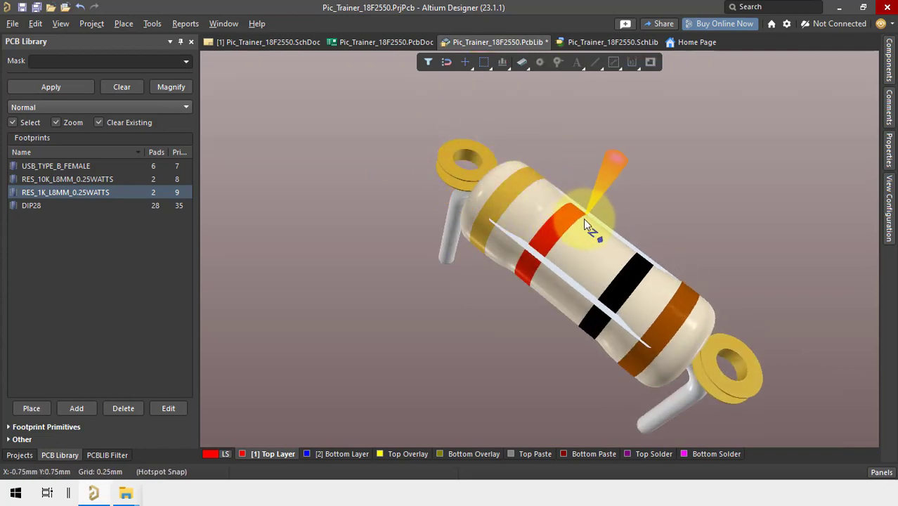
- Raise the 1K resistor 3D body's standoff height to 1 mm and check the lead position in 3D
{"action": "key", "text": "2"}
{"action": "left_click", "coordinate": [673, 207]}
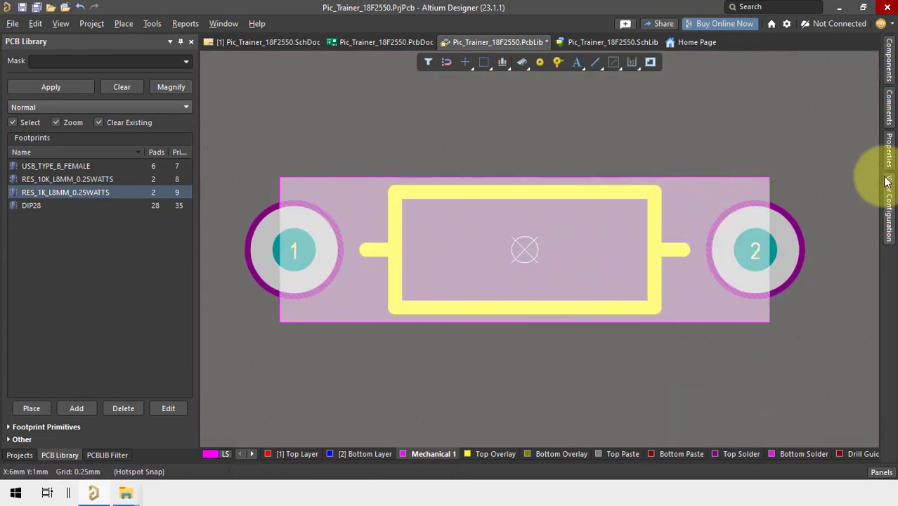
{"action": "left_click", "coordinate": [888, 149]}
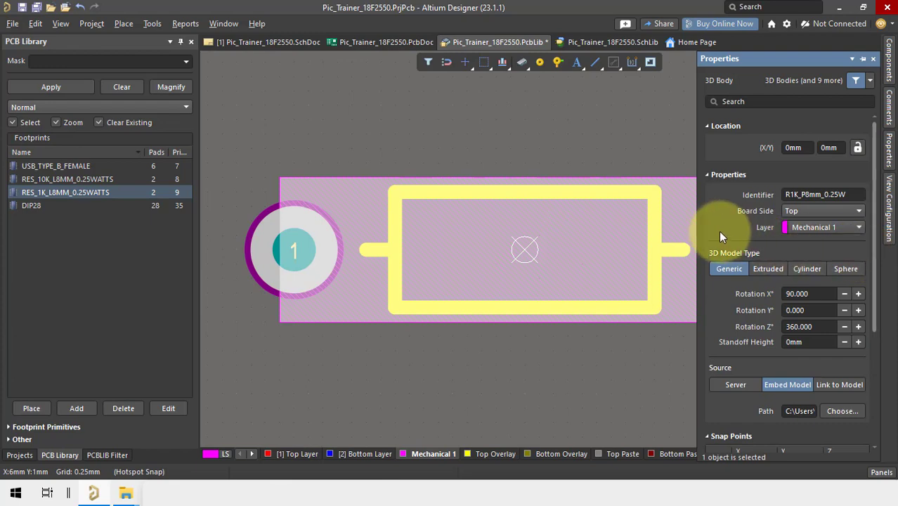
{"action": "scroll", "coordinate": [719, 223], "scroll_direction": "down", "scroll_amount": 2}
{"action": "scroll", "coordinate": [720, 239], "scroll_direction": "down", "scroll_amount": 3}
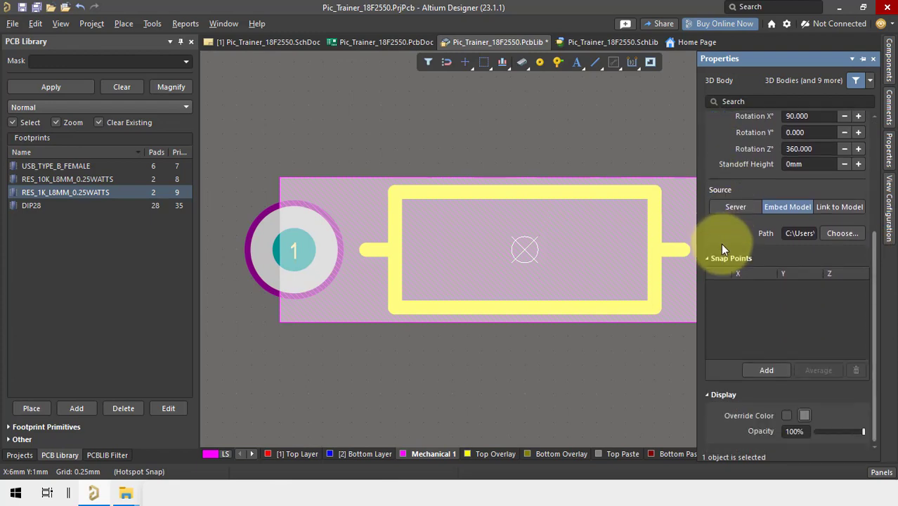
{"action": "scroll", "coordinate": [720, 253], "scroll_direction": "up", "scroll_amount": 2}
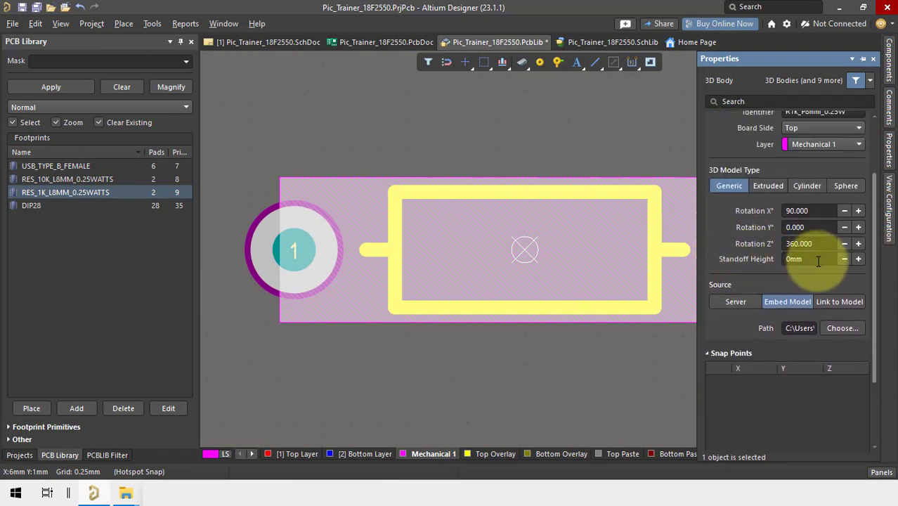
{"action": "left_click", "coordinate": [857, 259]}
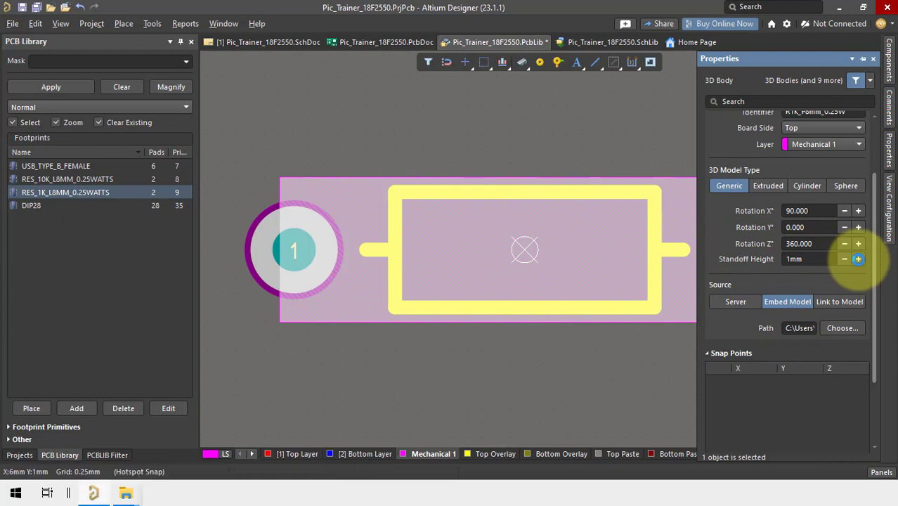
{"action": "left_click", "coordinate": [858, 259]}
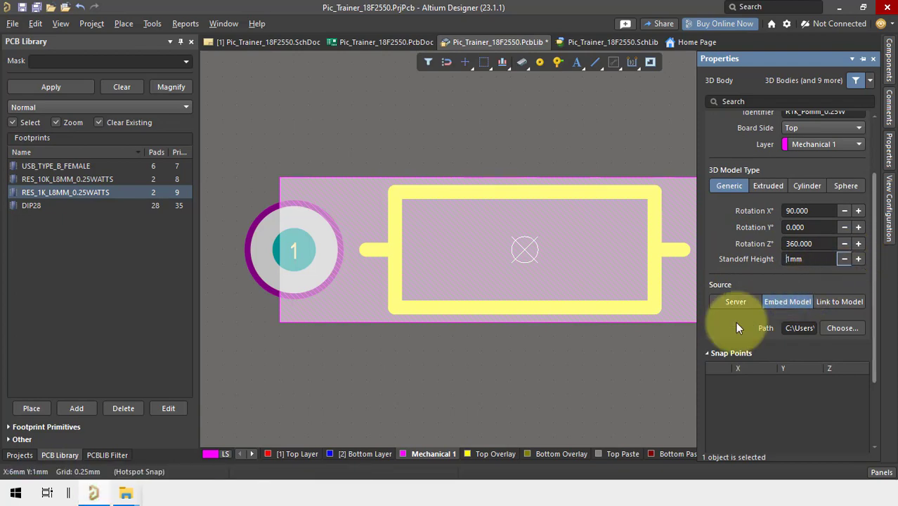
{"action": "left_click", "coordinate": [669, 354]}
{"action": "key", "text": "3"}
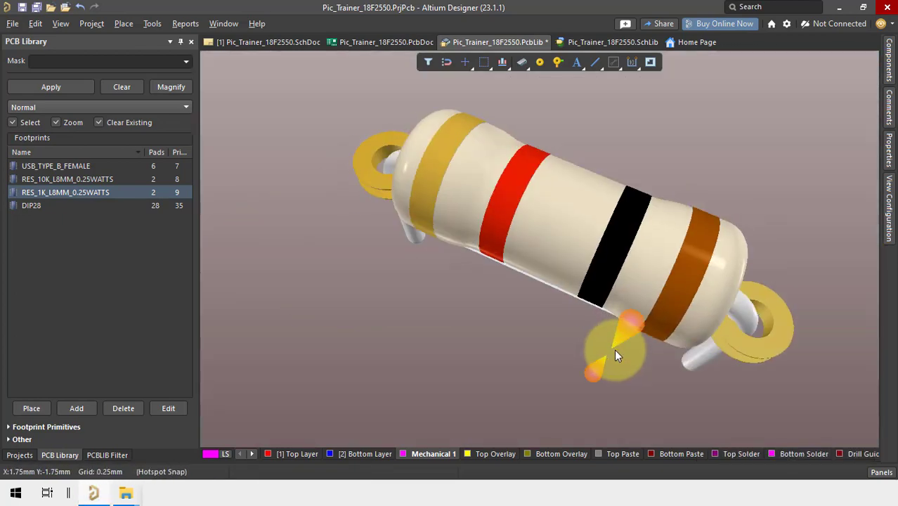
{"action": "right_click_drag", "start_coordinate": [614, 349], "coordinate": [639, 268], "text": "shift"}
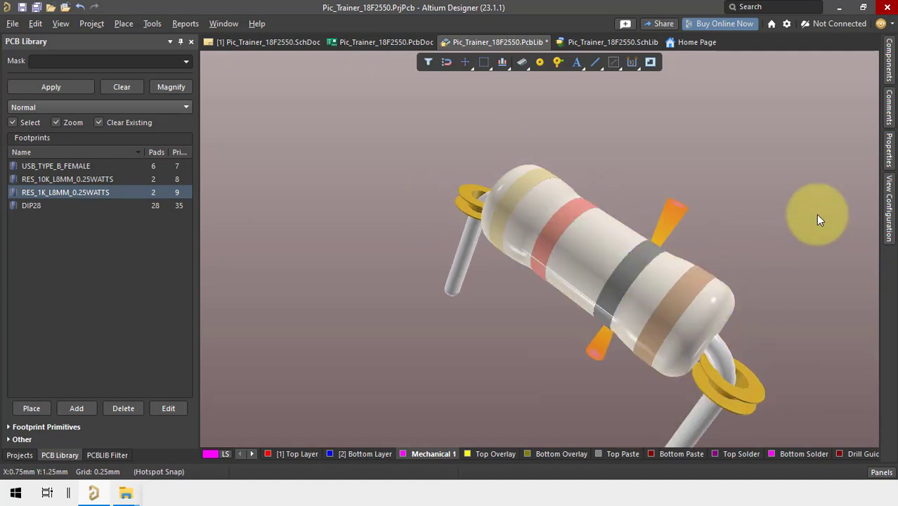
- Increase the 1K resistor 3D body's standoff height to 2 mm and inspect the fit from several angles in 3D
{"action": "key", "text": "2"}
{"action": "left_click", "coordinate": [889, 149]}
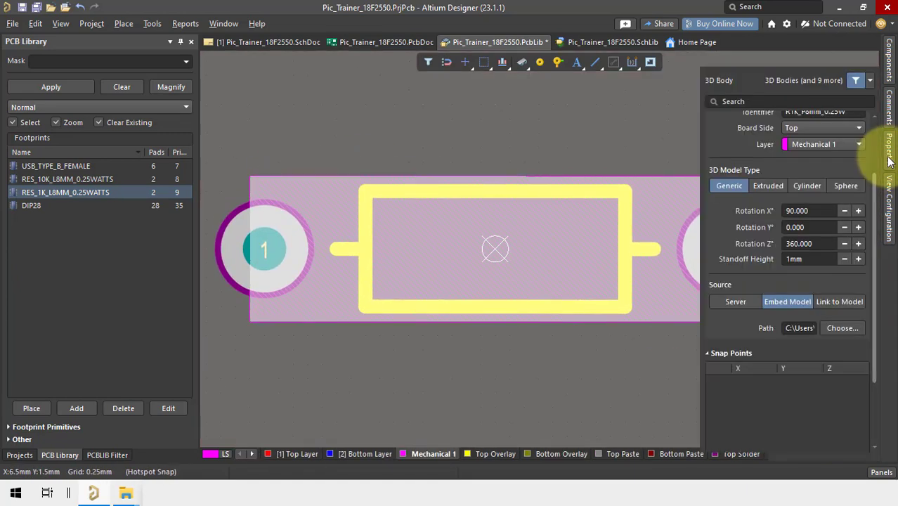
{"action": "left_click", "coordinate": [858, 259]}
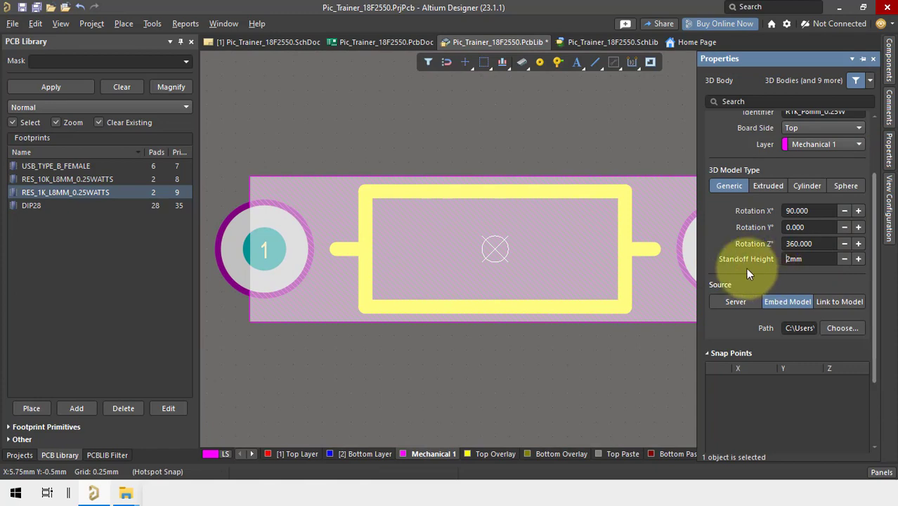
{"action": "left_click", "coordinate": [603, 357]}
{"action": "key", "text": "3"}
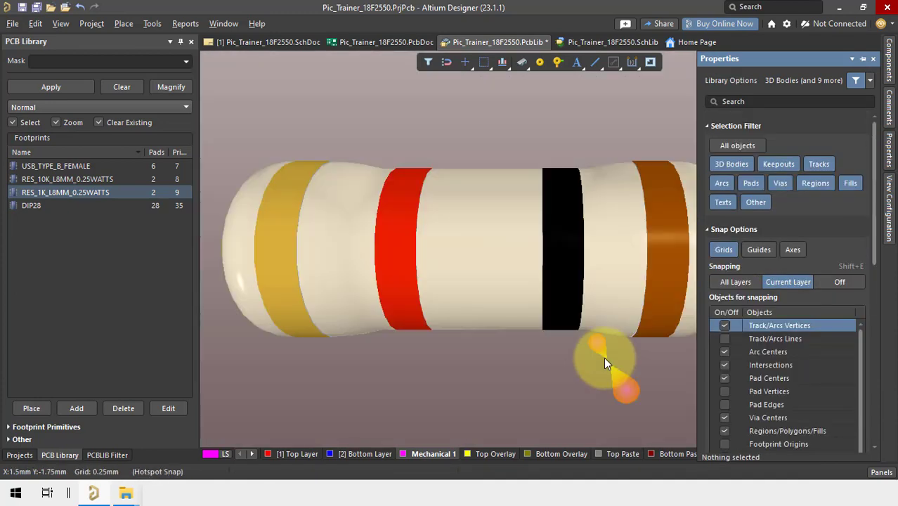
{"action": "right_click_drag", "start_coordinate": [603, 356], "coordinate": [625, 329], "text": "shift"}
{"action": "right_click_drag", "start_coordinate": [587, 301], "coordinate": [450, 302]}
{"action": "right_click", "coordinate": [450, 298]}
{"action": "left_click", "coordinate": [372, 264]}
- Return to the upright 2D view of the 1K footprint and save the PCB library
{"action": "key", "text": "2"}
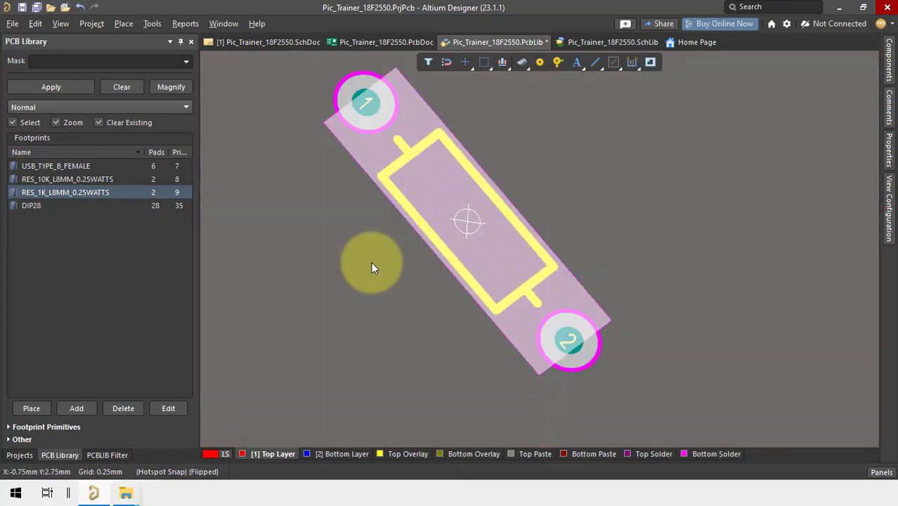
{"action": "left_click", "coordinate": [559, 148]}
{"action": "scroll", "coordinate": [560, 148], "scroll_direction": "down", "scroll_amount": 1, "text": "ctrl"}
{"action": "right_click_drag", "start_coordinate": [565, 151], "coordinate": [656, 170]}
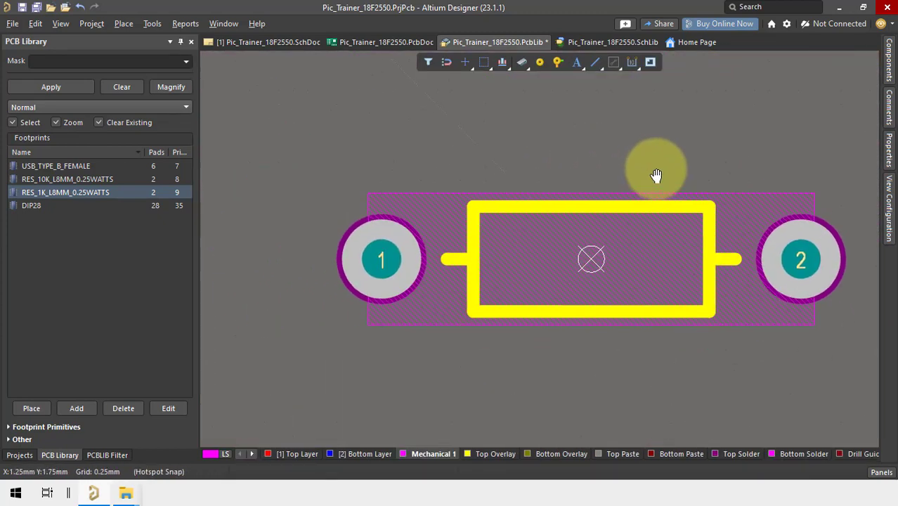
{"action": "key", "text": "ctrl+s"}
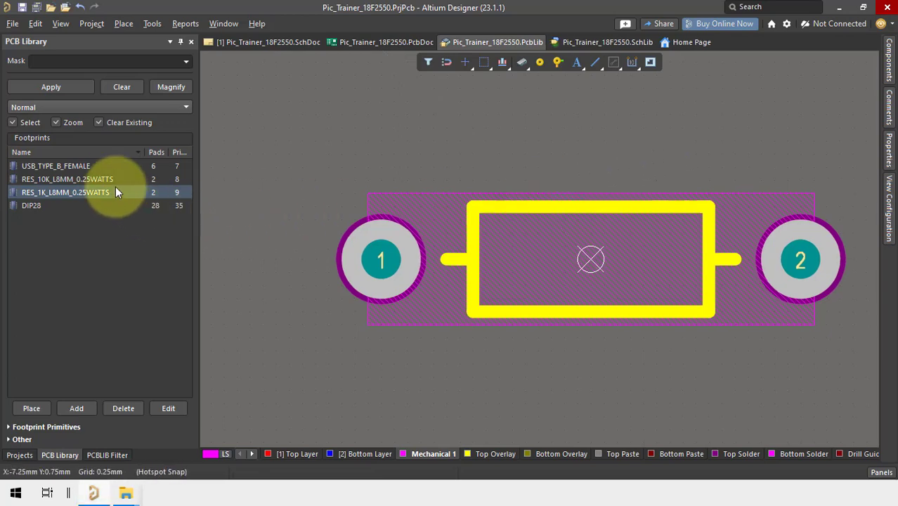
- Open the RES_10K_L8MM_0.25WATTS footprint and place the R10K_P8mm_0.25W 3D model over its outline
{"action": "left_click", "coordinate": [106, 180]}
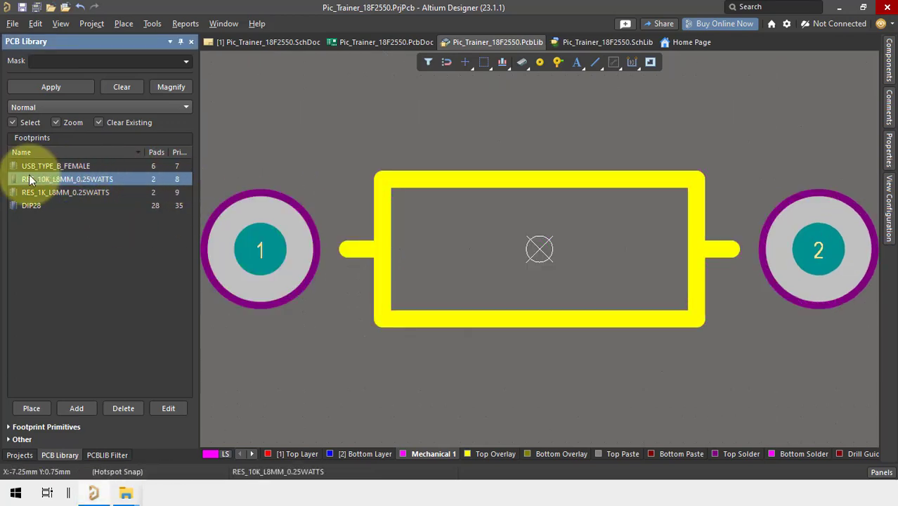
{"action": "scroll", "coordinate": [642, 408], "scroll_direction": "down", "scroll_amount": 1, "text": "ctrl"}
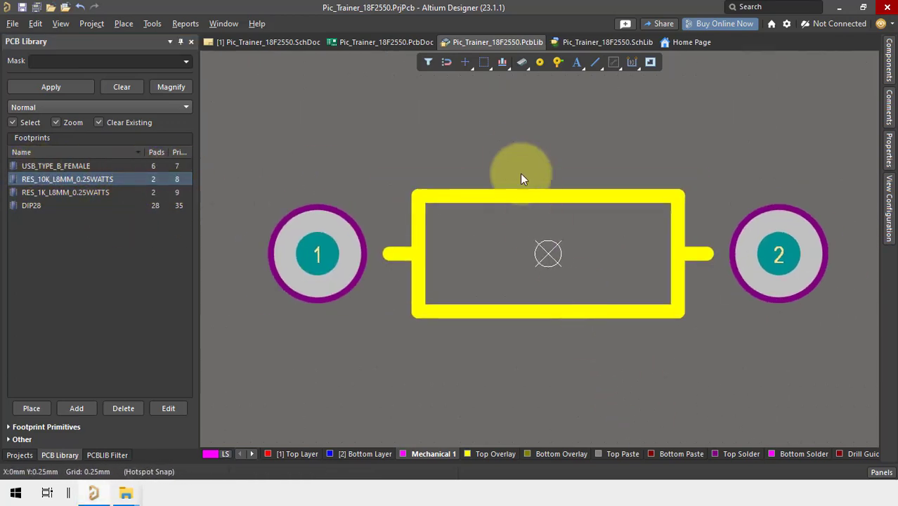
{"action": "left_click", "coordinate": [523, 64]}
{"action": "left_click", "coordinate": [338, 167]}
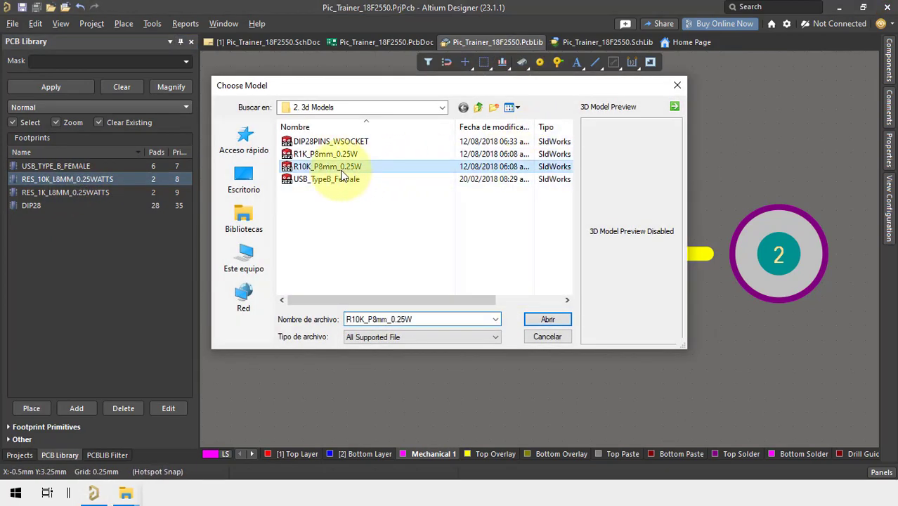
{"action": "left_click", "coordinate": [348, 170]}
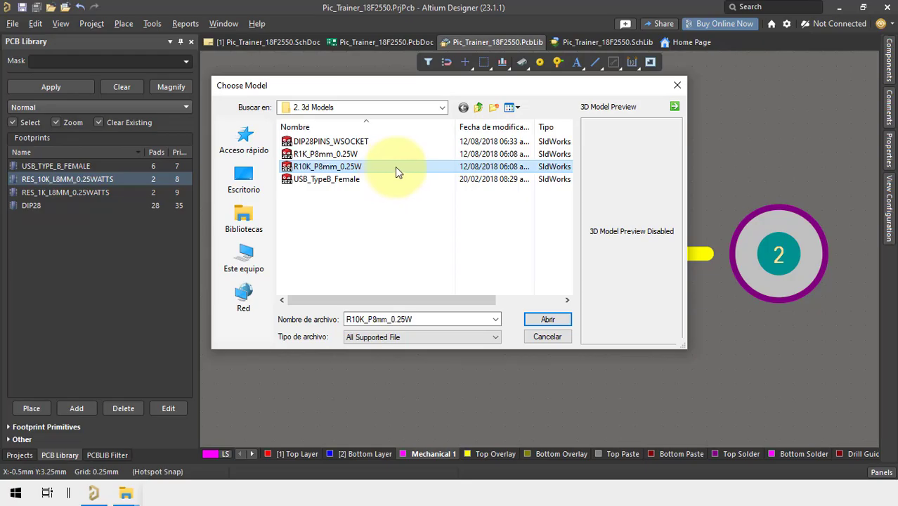
{"action": "double_click", "coordinate": [395, 166]}
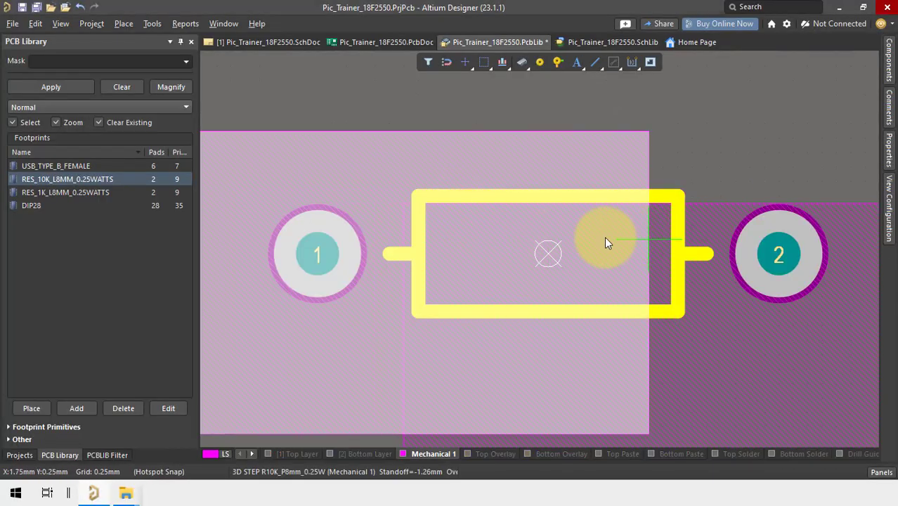
{"action": "scroll", "coordinate": [536, 202], "scroll_direction": "down", "scroll_amount": 1, "text": "ctrl"}
{"action": "right_click", "coordinate": [496, 238]}
{"action": "left_click_drag", "start_coordinate": [478, 240], "coordinate": [546, 149]}
- Set the 10K resistor 3D body's X rotation to 90° and its standoff height to 2 mm
{"action": "left_click", "coordinate": [888, 148]}
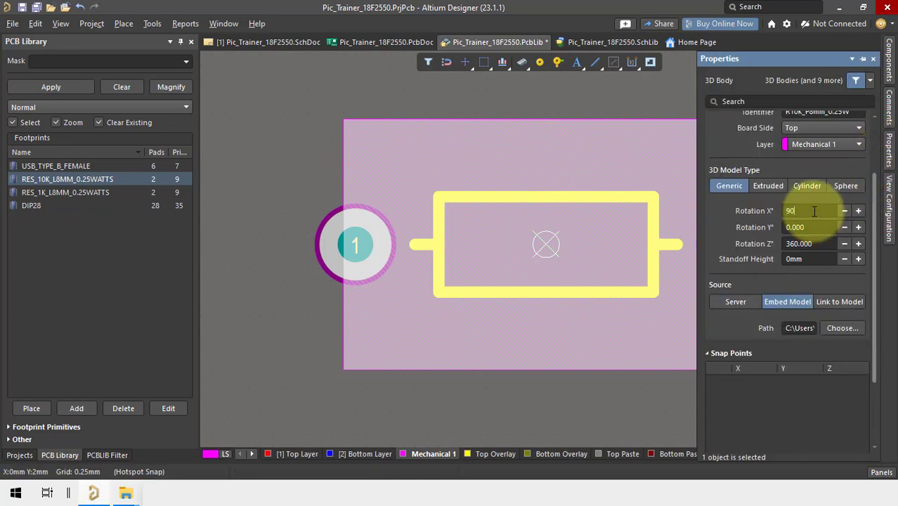
{"action": "key", "text": "Return"}
{"action": "left_click", "coordinate": [786, 259]}
{"action": "type", "text": "2"}
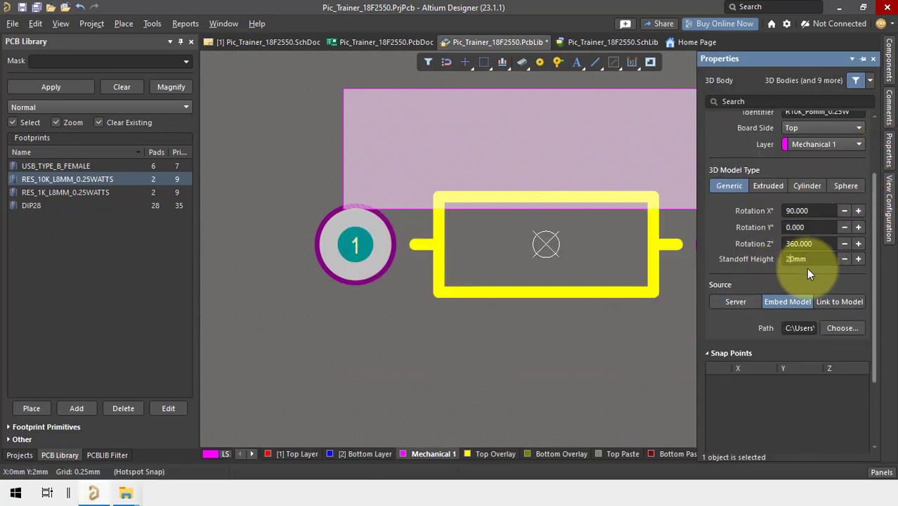
{"action": "key", "text": "Delete"}
{"action": "key", "text": "Return"}
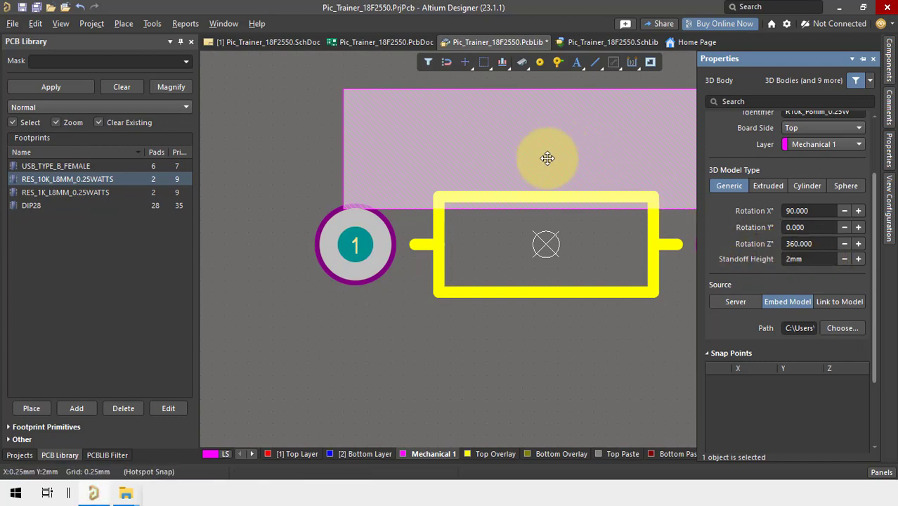
- Centre the 10K resistor's 3D body on the footprint origin, check it in 3D and save the PCB library
{"action": "left_click_drag", "start_coordinate": [547, 158], "coordinate": [545, 242]}
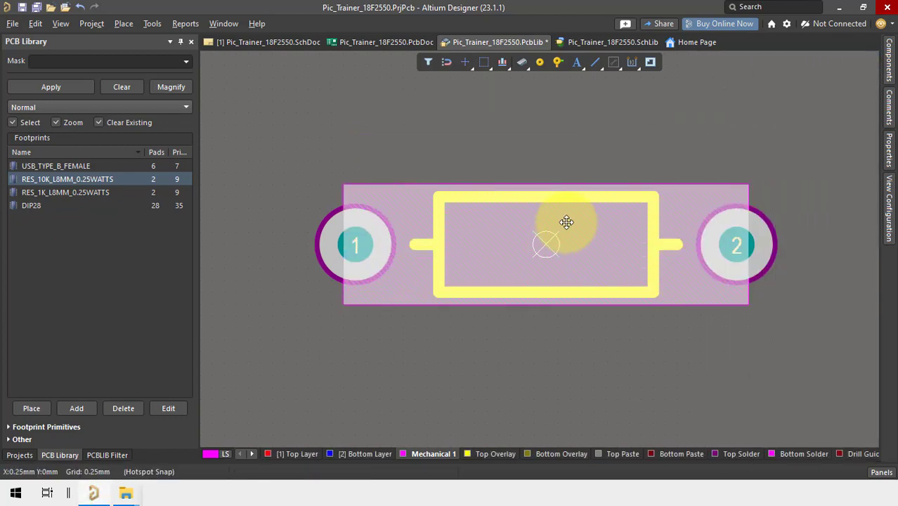
{"action": "key", "text": "3"}
{"action": "right_click_drag", "start_coordinate": [580, 167], "coordinate": [617, 296], "text": "shift"}
{"action": "key", "text": "2"}
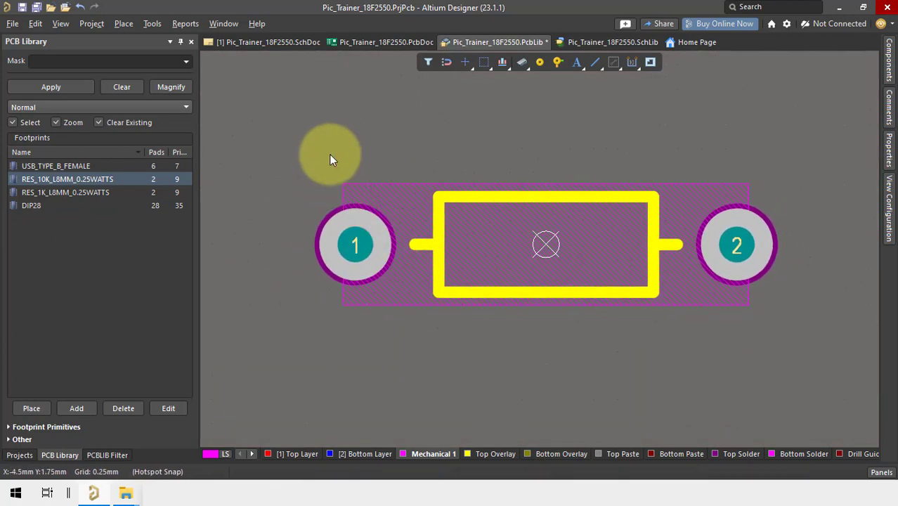
{"action": "key", "text": "ctrl+s"}
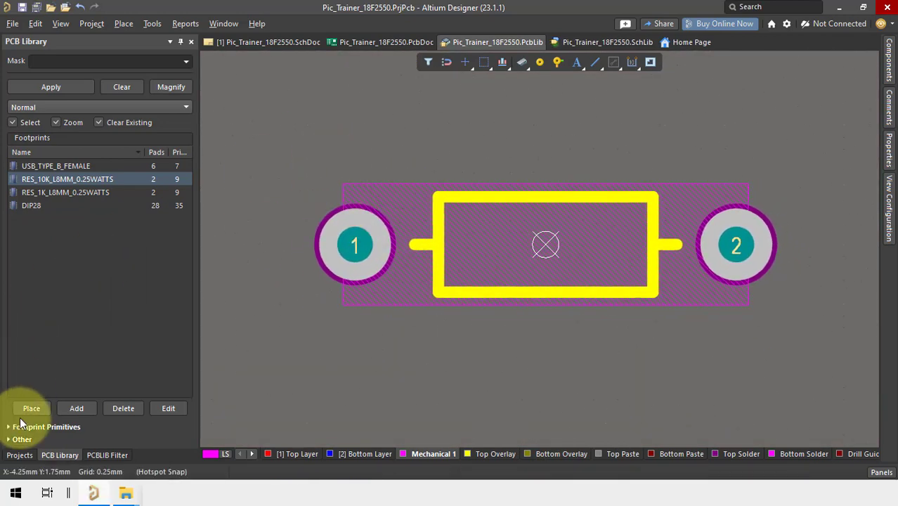
- Open Pic_Trainer_18F2550.SchLib and assign the Res_1K_L8mm_0.25Watts footprint to the Res_1K_L8mm_0.25watts symbol
{"action": "left_click", "coordinate": [21, 454]}
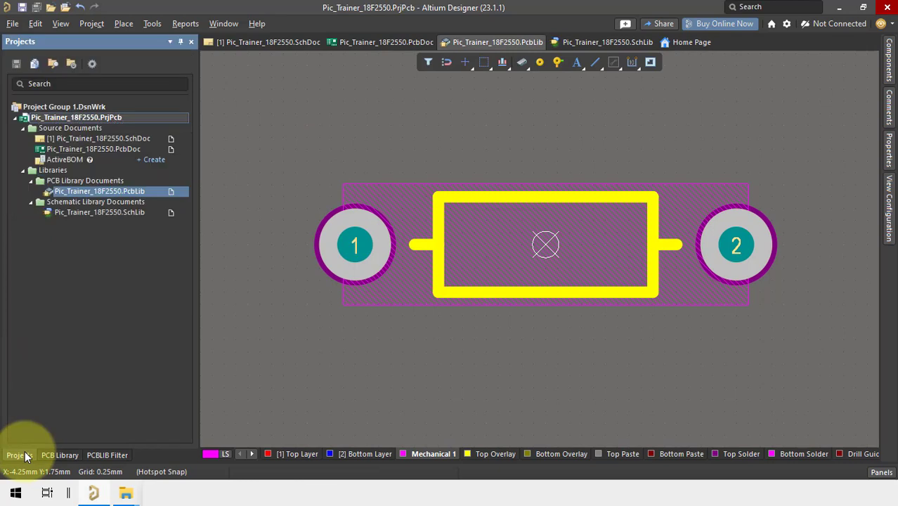
{"action": "double_click", "coordinate": [121, 215]}
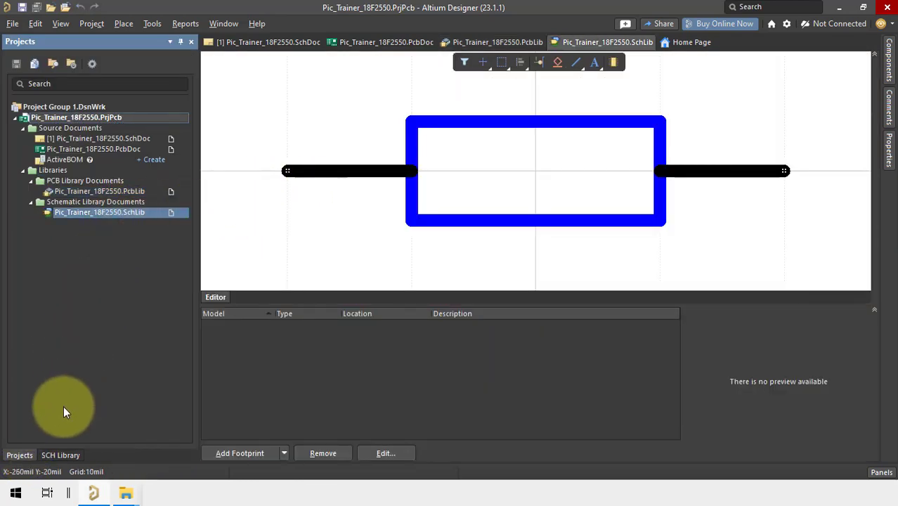
{"action": "left_click", "coordinate": [55, 454]}
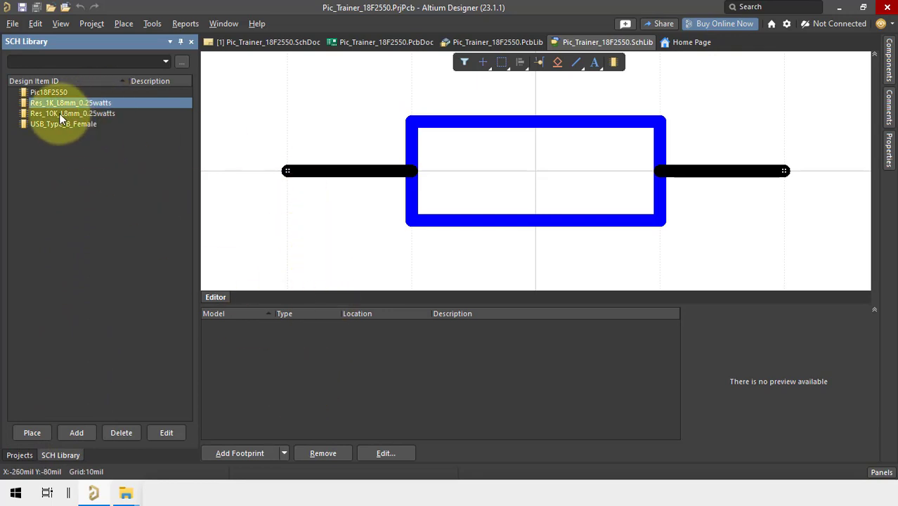
{"action": "left_click", "coordinate": [240, 453]}
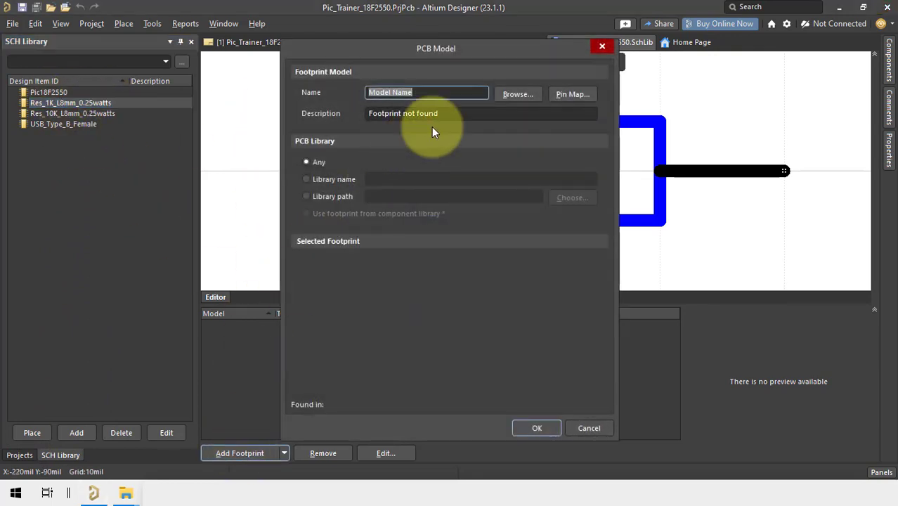
{"action": "left_click", "coordinate": [513, 93]}
{"action": "left_click", "coordinate": [342, 202]}
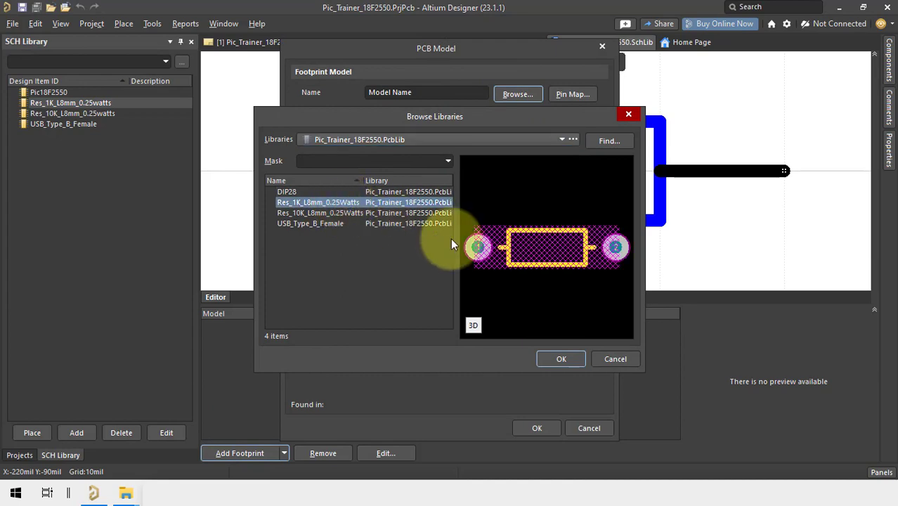
{"action": "left_click", "coordinate": [561, 359]}
{"action": "left_click", "coordinate": [541, 426]}
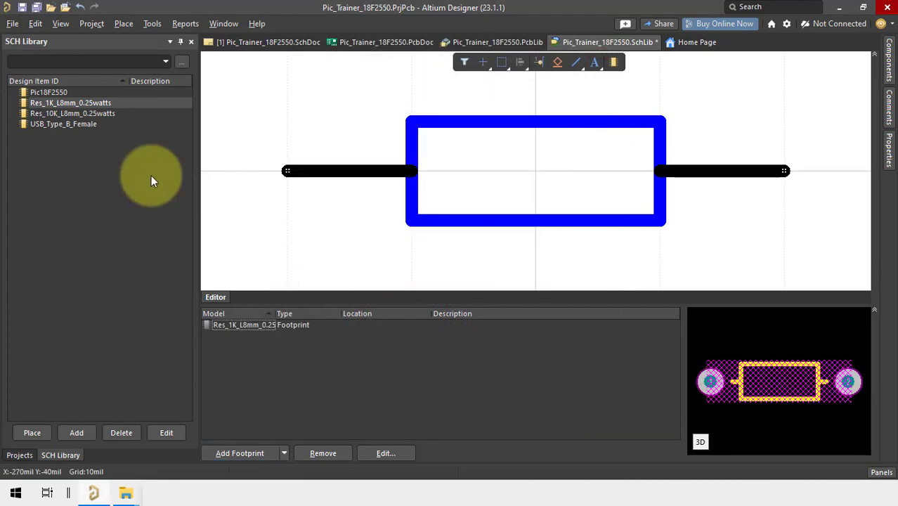
- Assign the Res_10K_L8mm_0.25Watts footprint to the Res_10K_L8mm_0.25watts symbol
{"action": "left_click", "coordinate": [99, 114]}
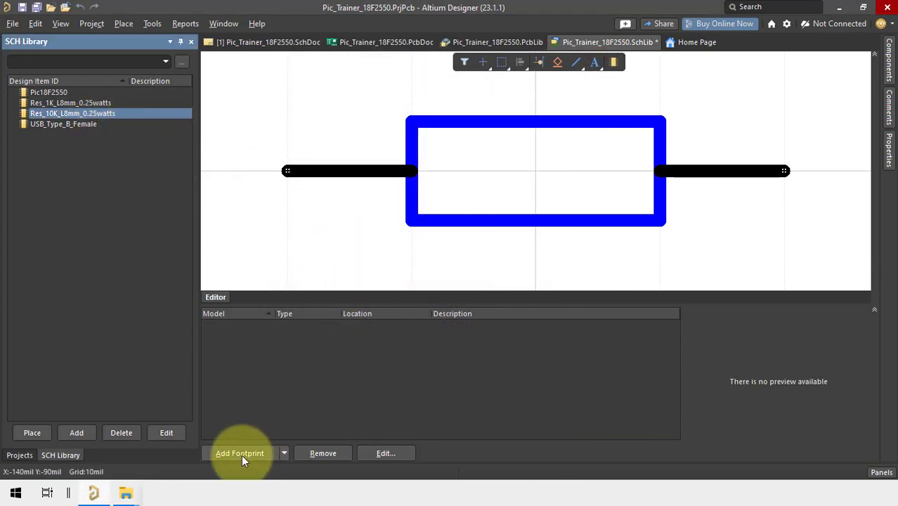
{"action": "left_click", "coordinate": [241, 453]}
{"action": "left_click", "coordinate": [513, 94]}
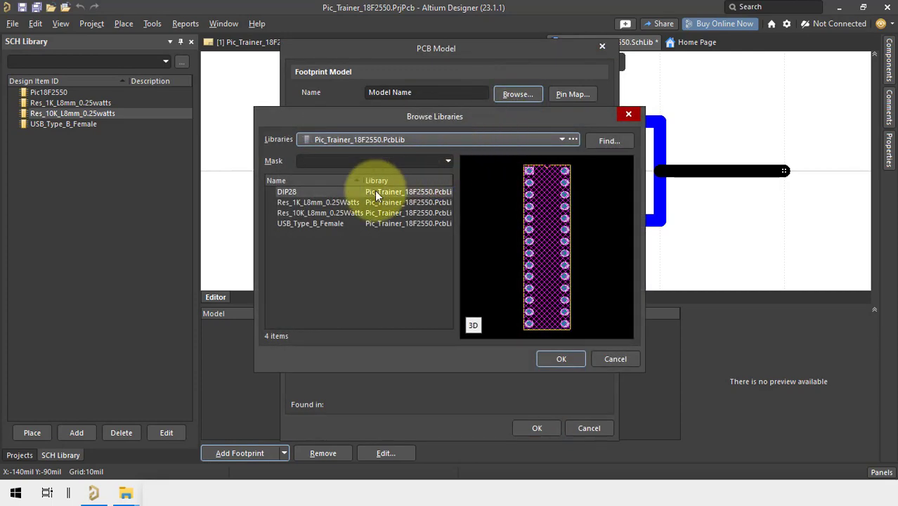
{"action": "left_click", "coordinate": [315, 213]}
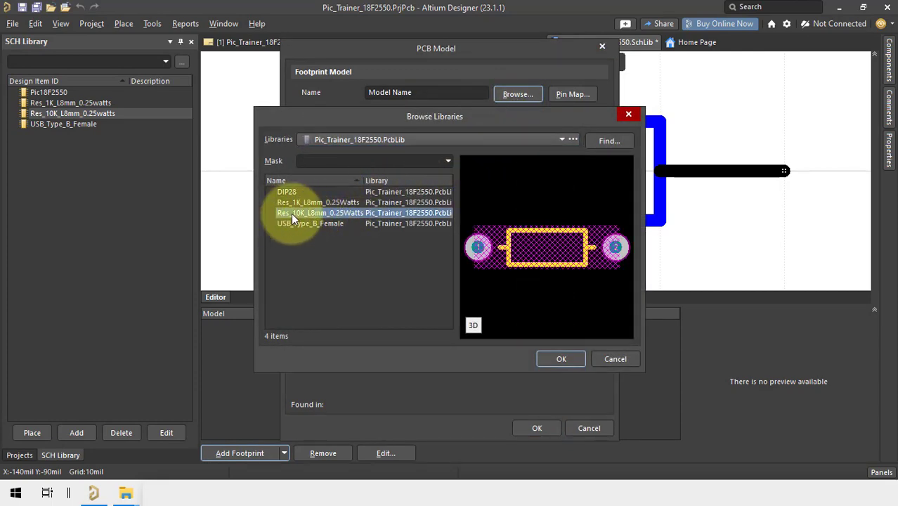
{"action": "left_click", "coordinate": [561, 359]}
{"action": "left_click", "coordinate": [537, 428]}
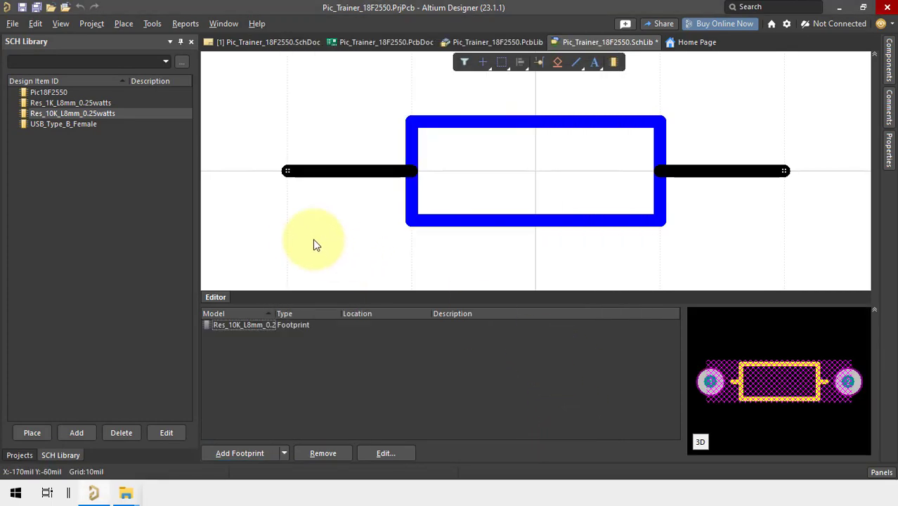